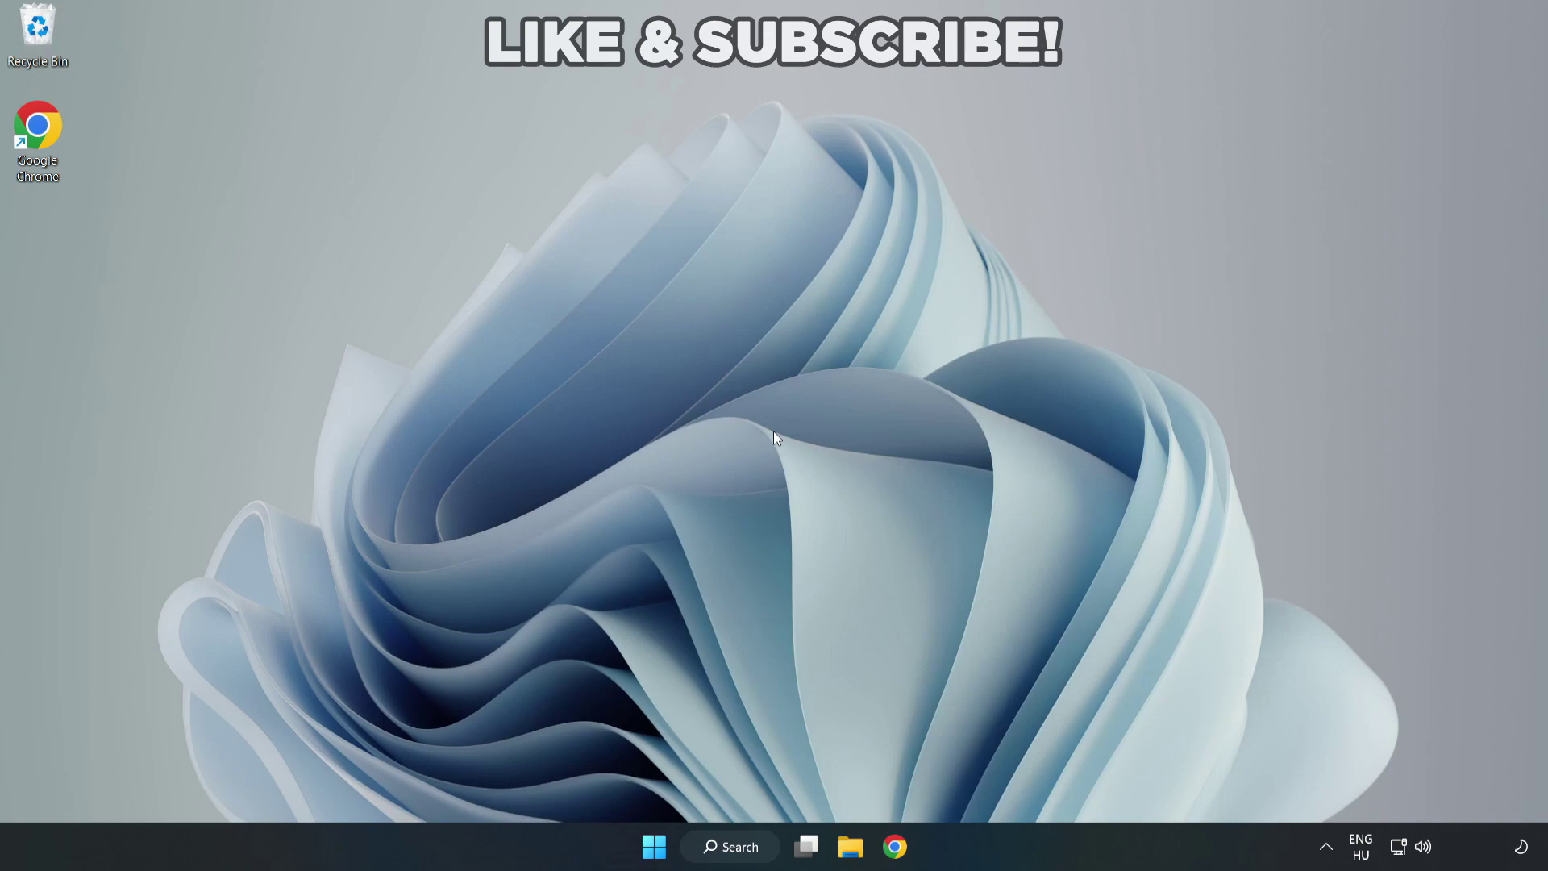
Search Windows for 'device manager' and open the Device Manager best match.
click(738, 850)
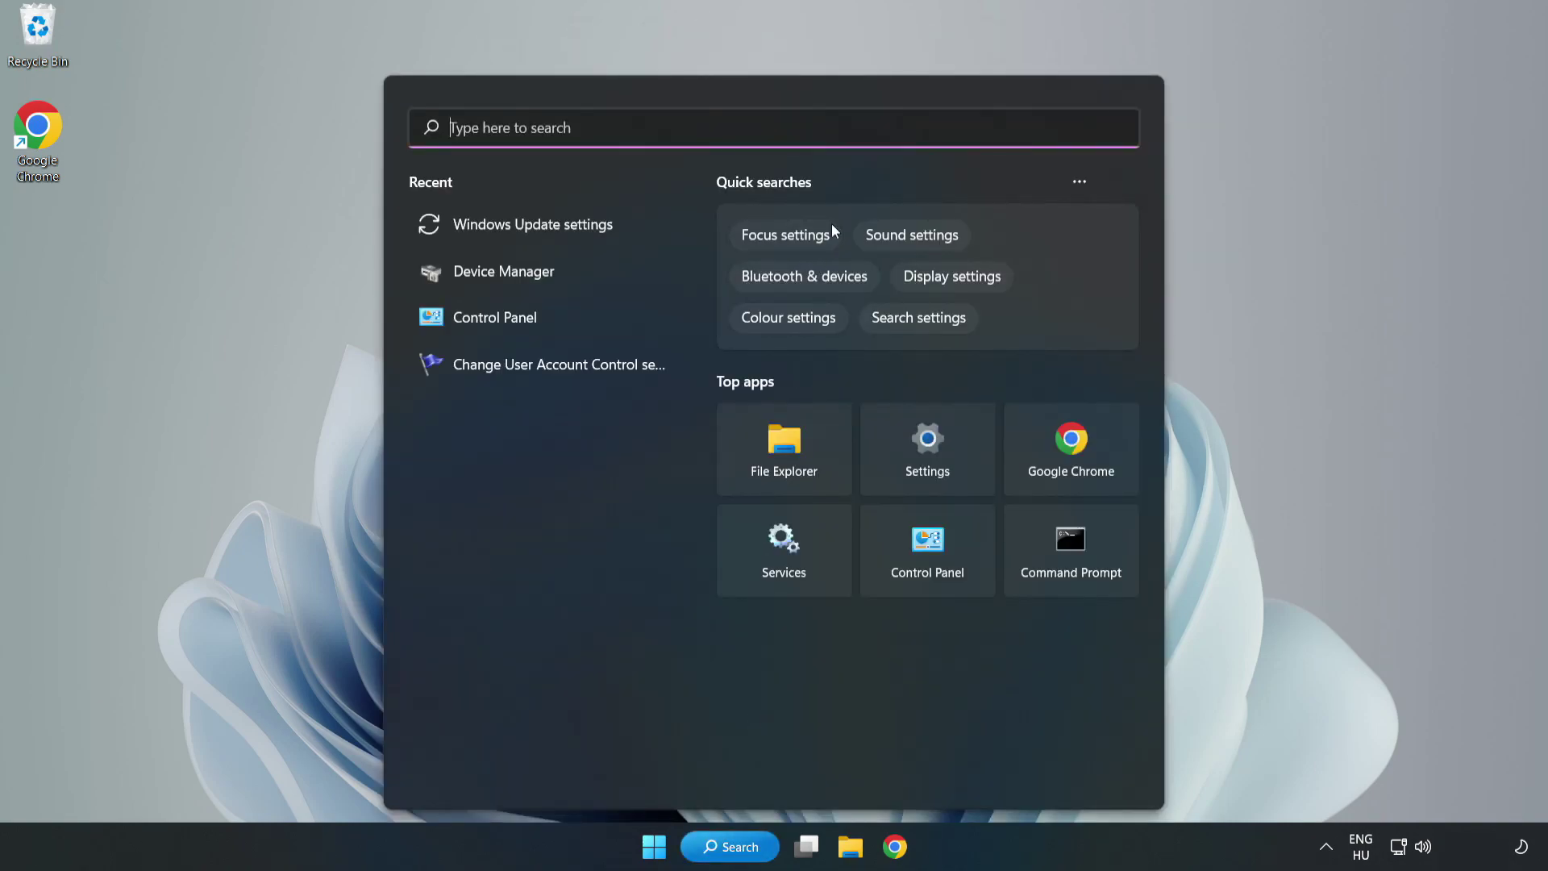
text(device m)
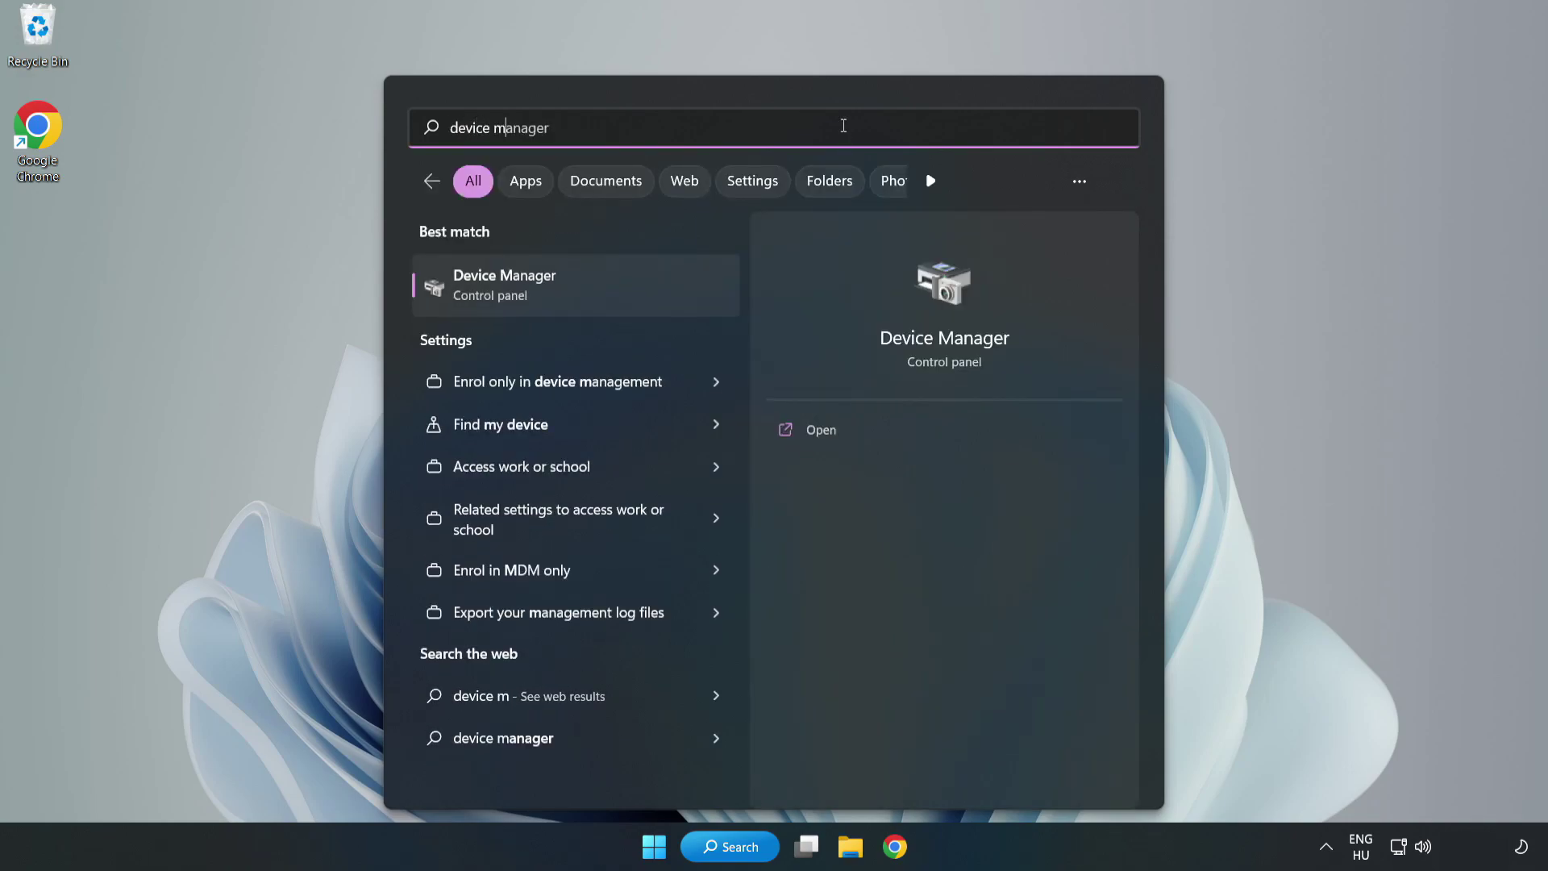
text(anager)
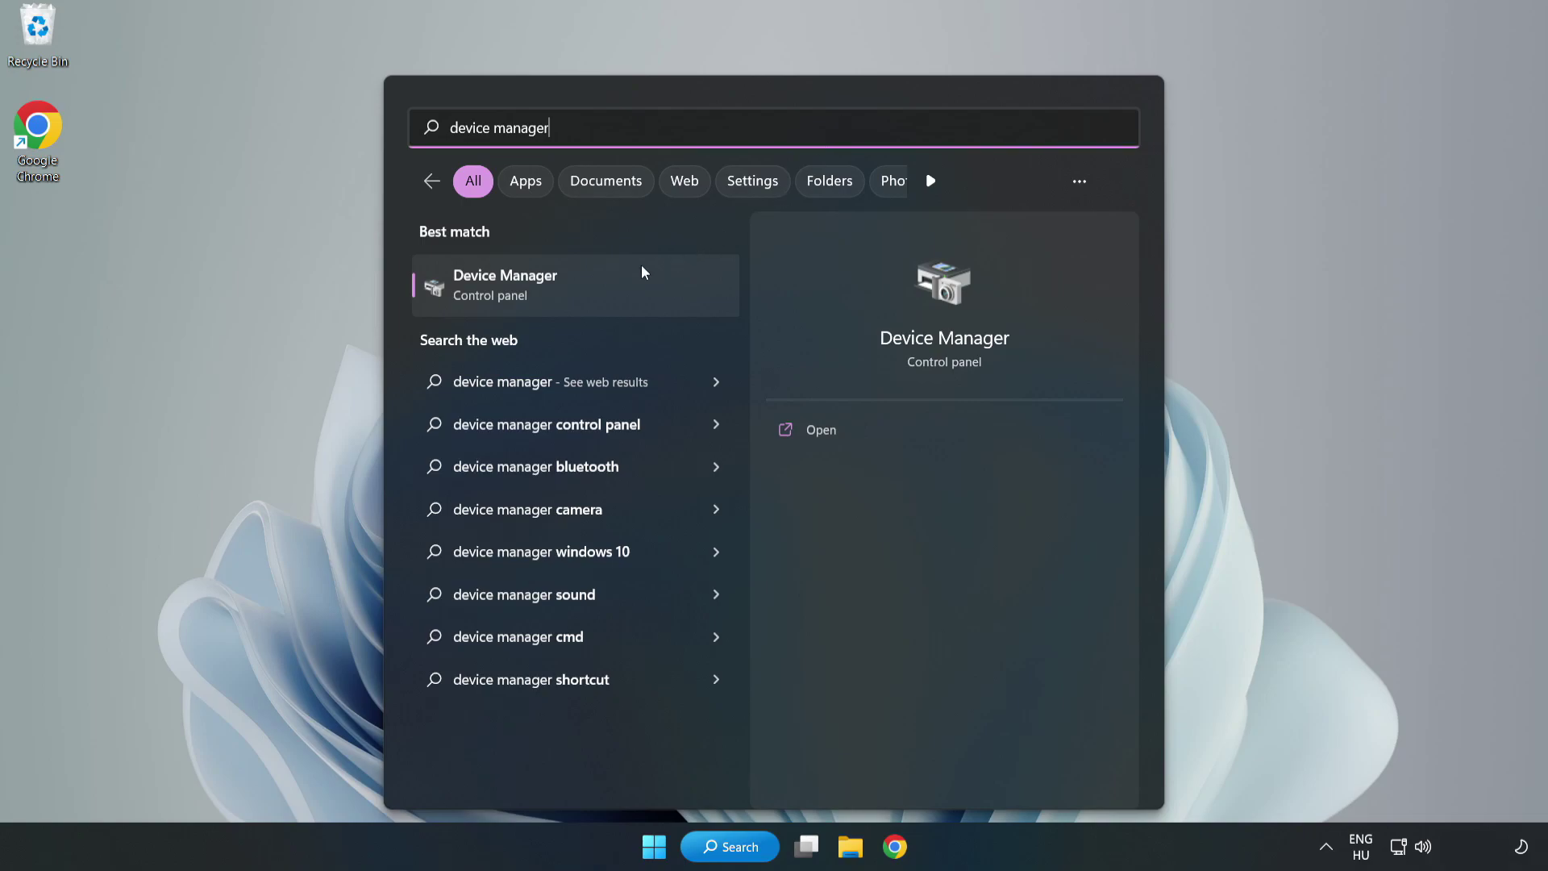
click(576, 297)
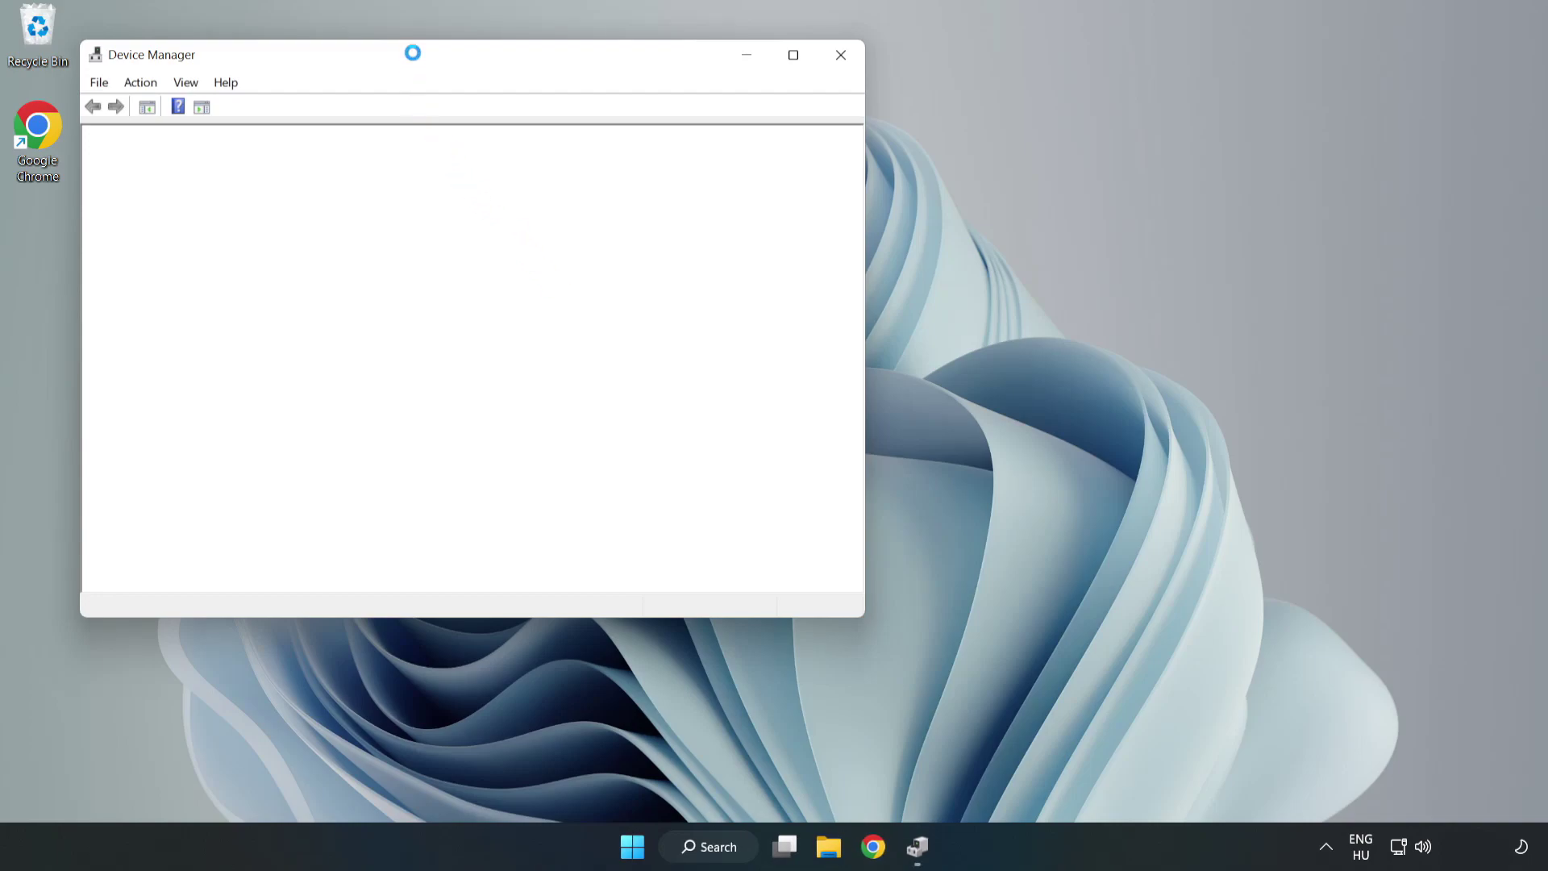
Auto-search drivers for the VMware SVGA 3D display adapter; the best driver is already installed.
drag(413, 59, 689, 138)
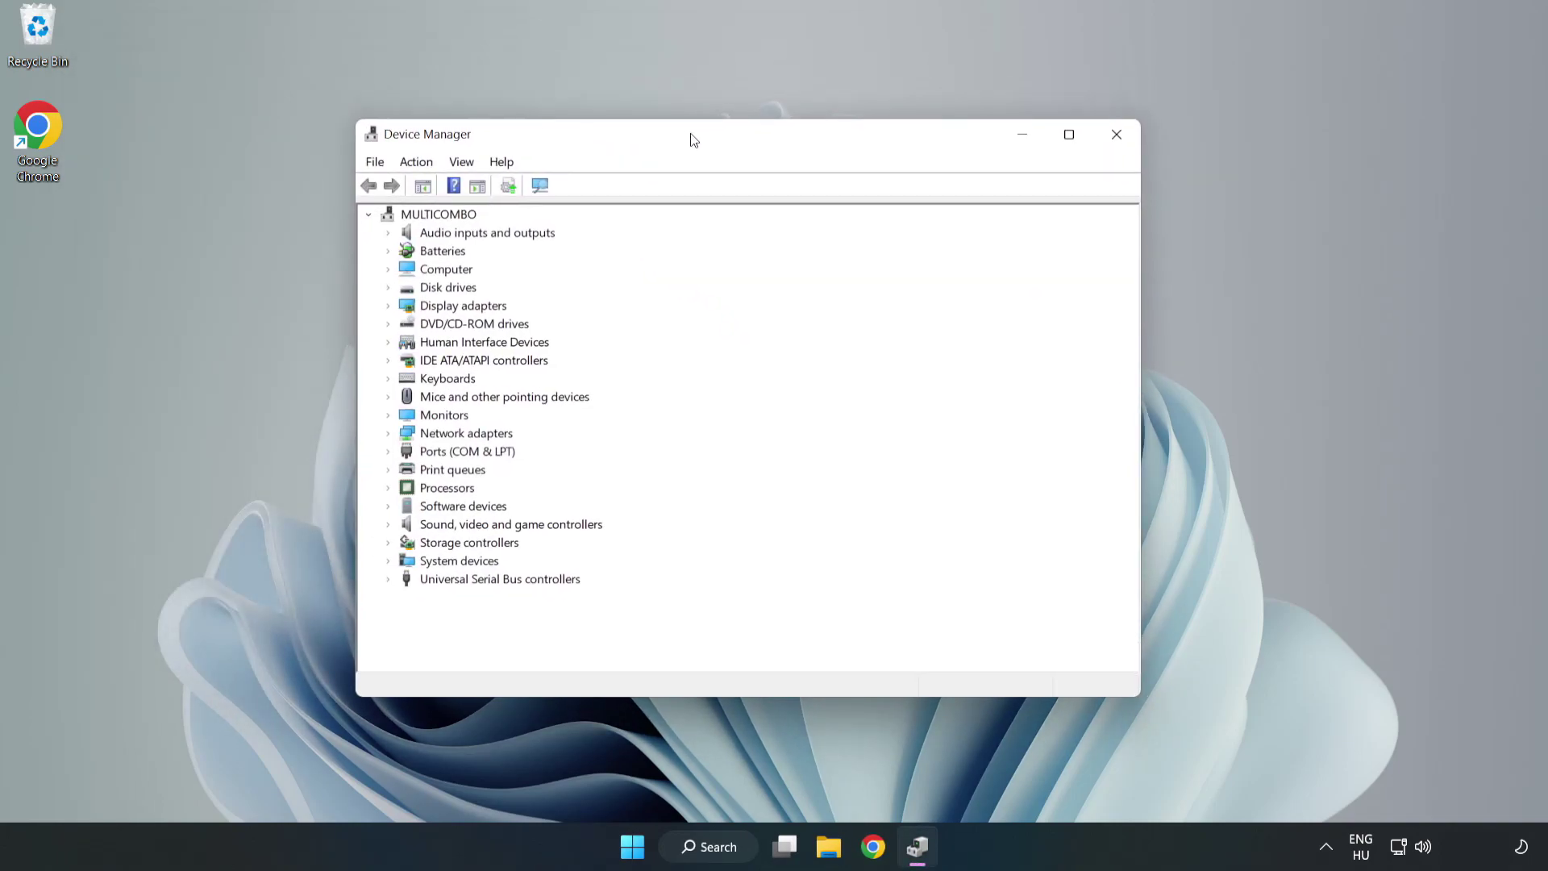
click(412, 307)
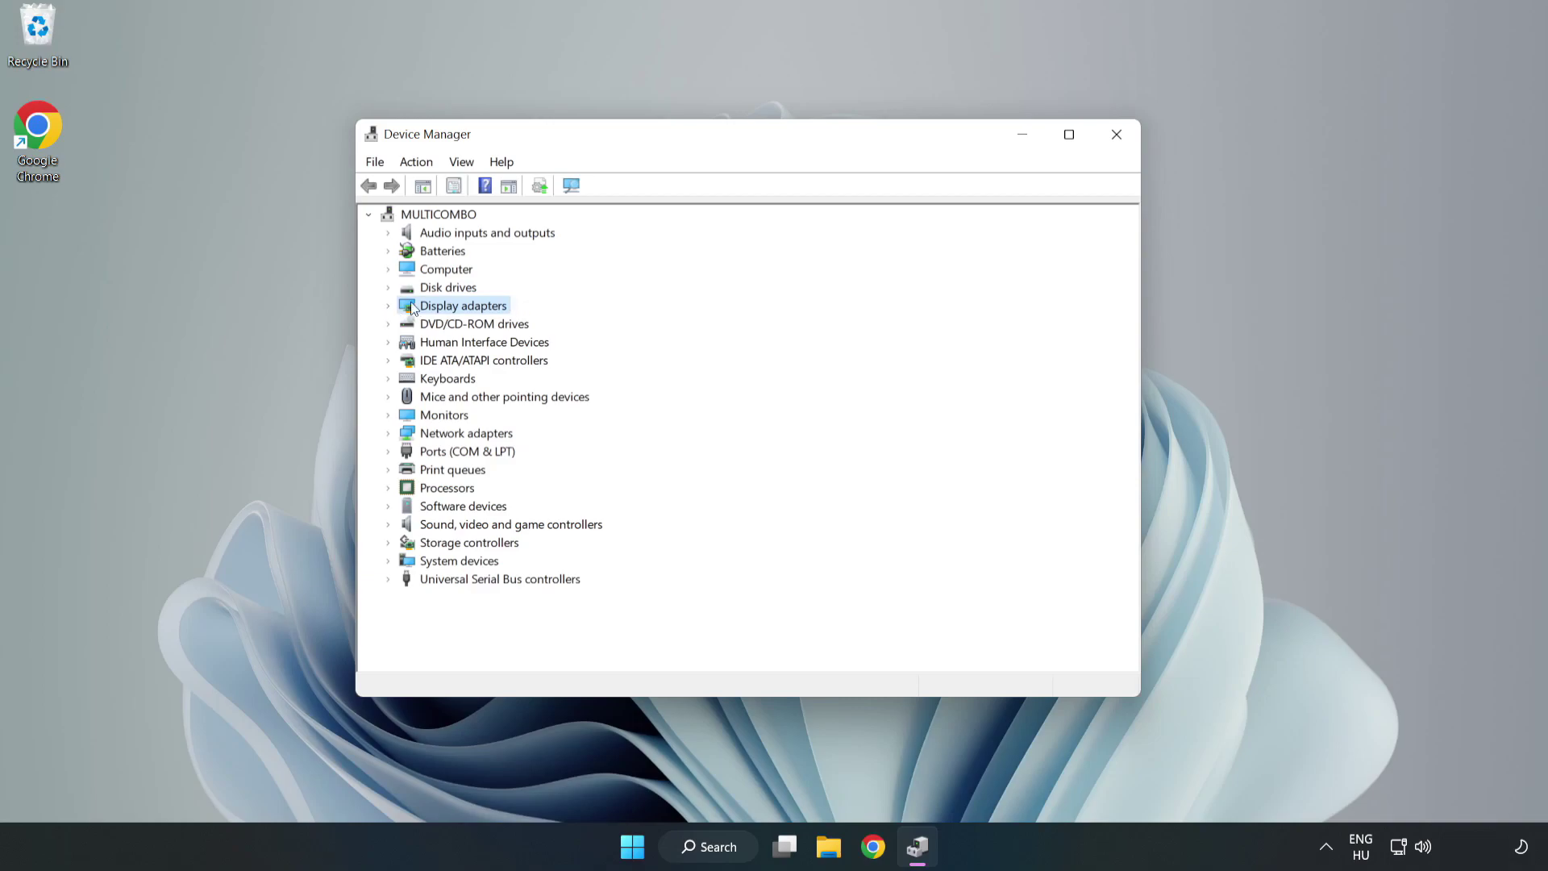
click(389, 307)
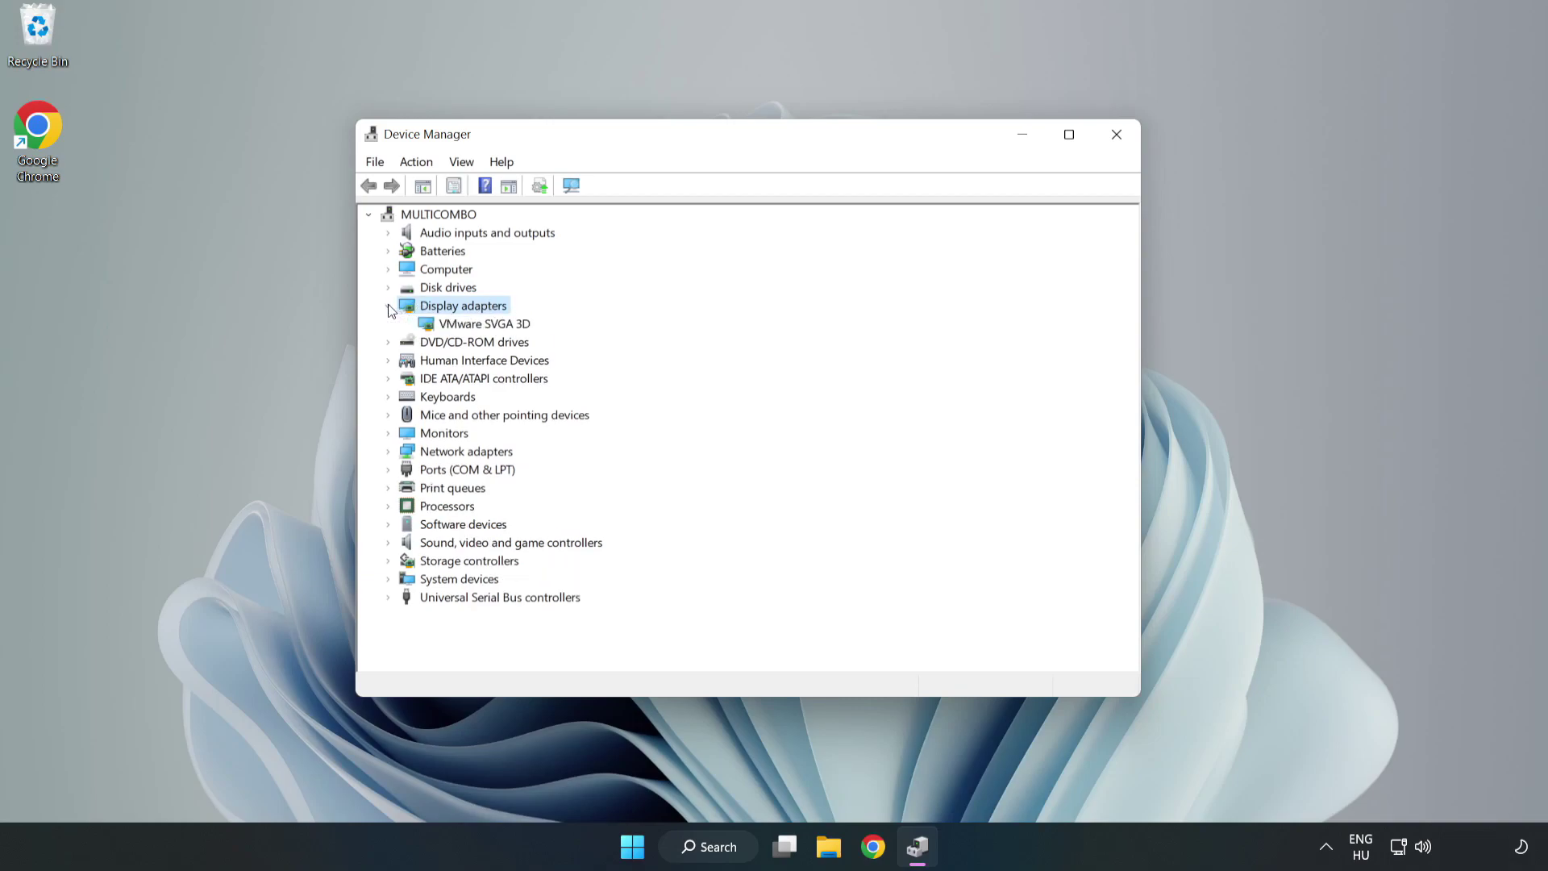
click(430, 325)
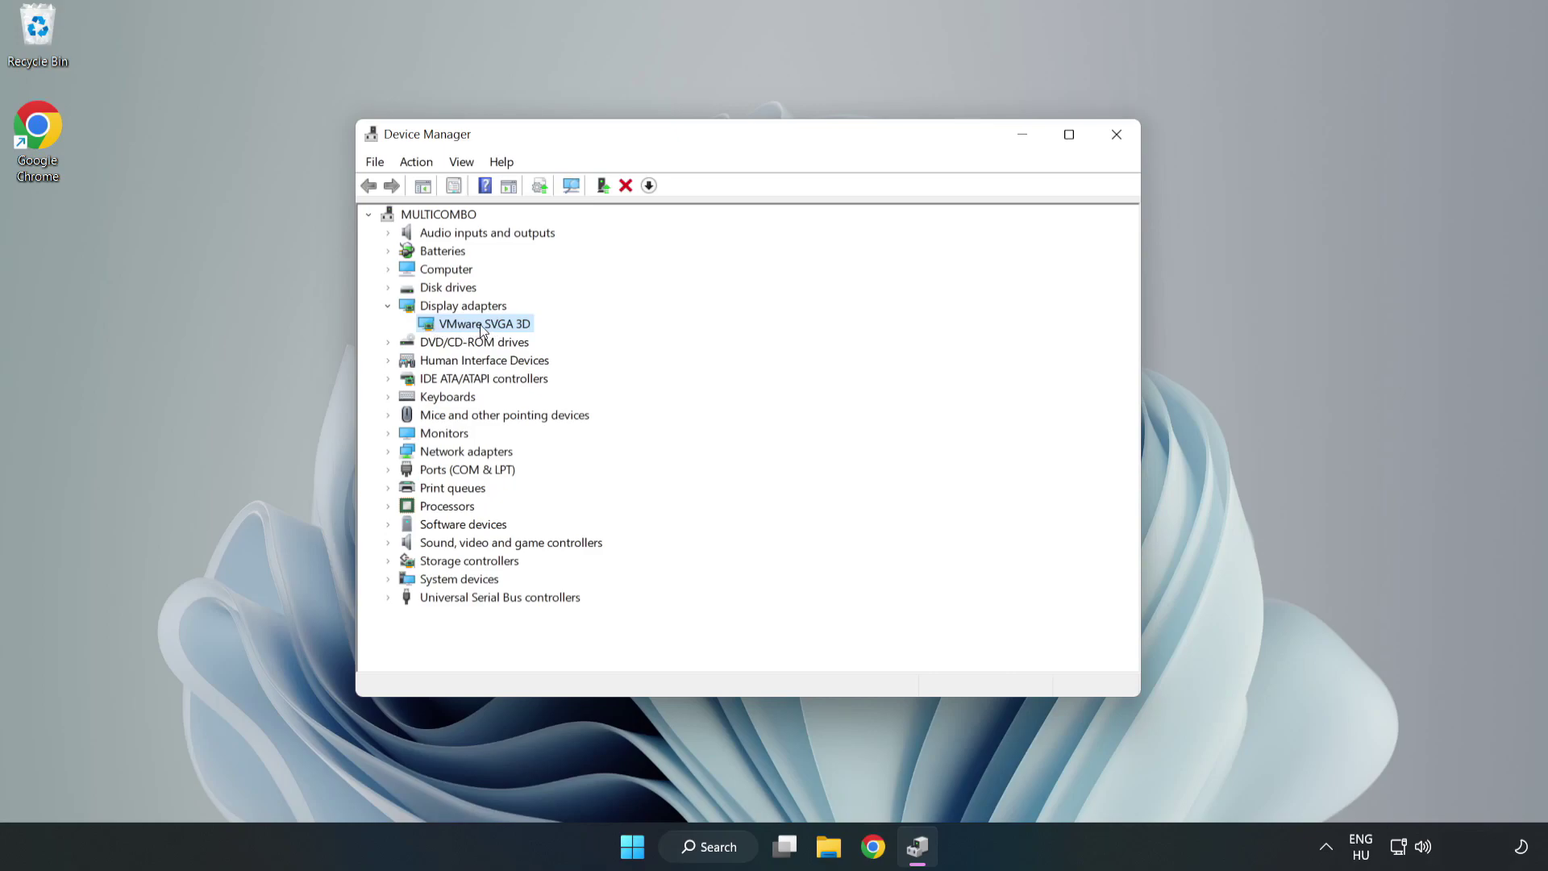
right_click(480, 326)
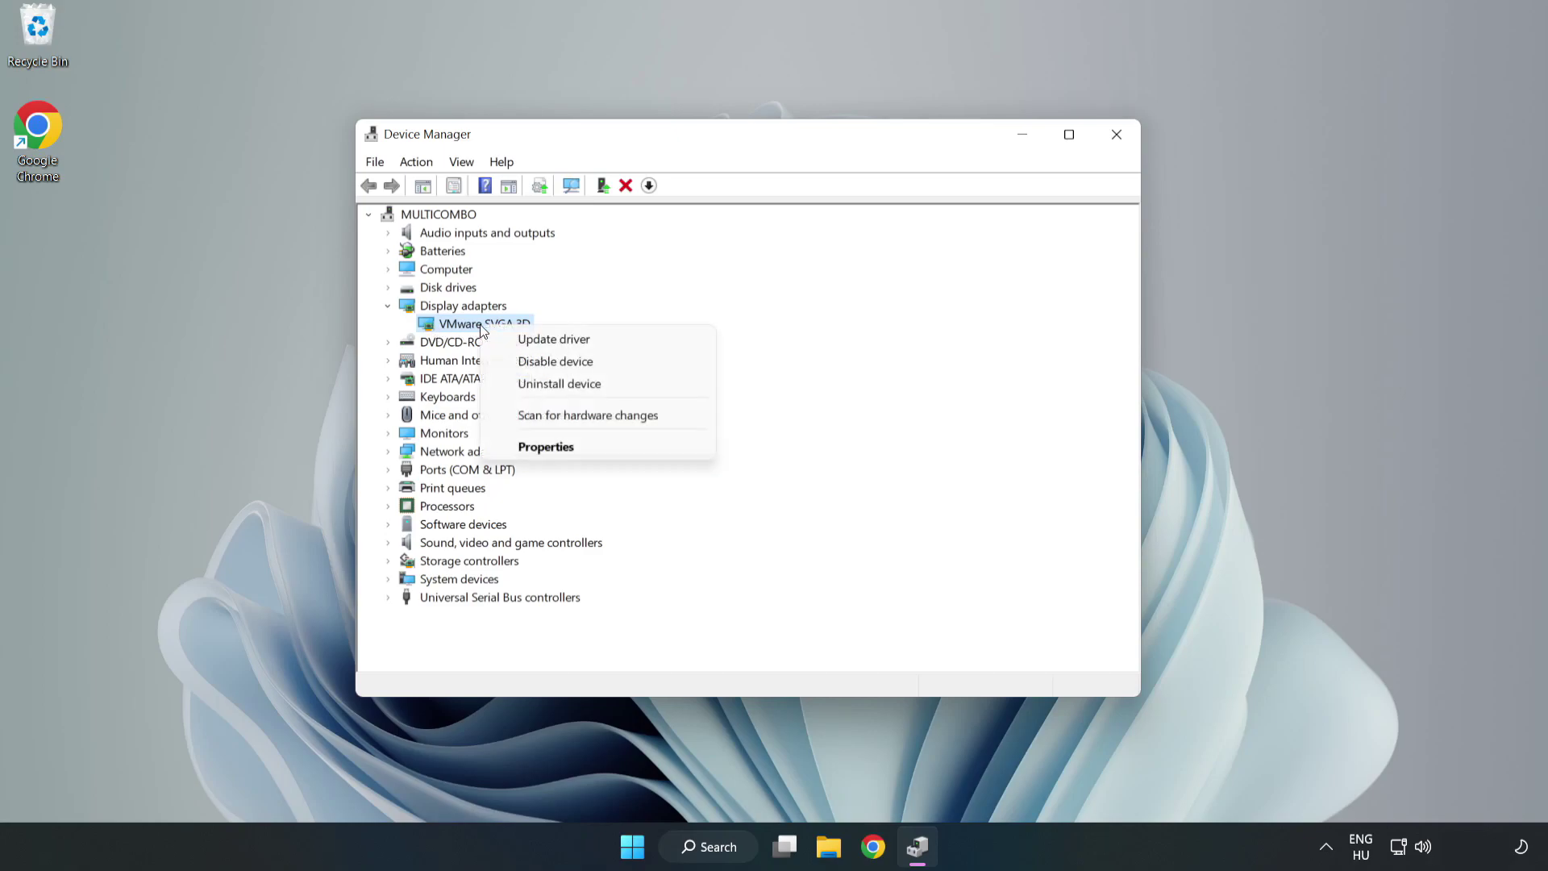
click(601, 347)
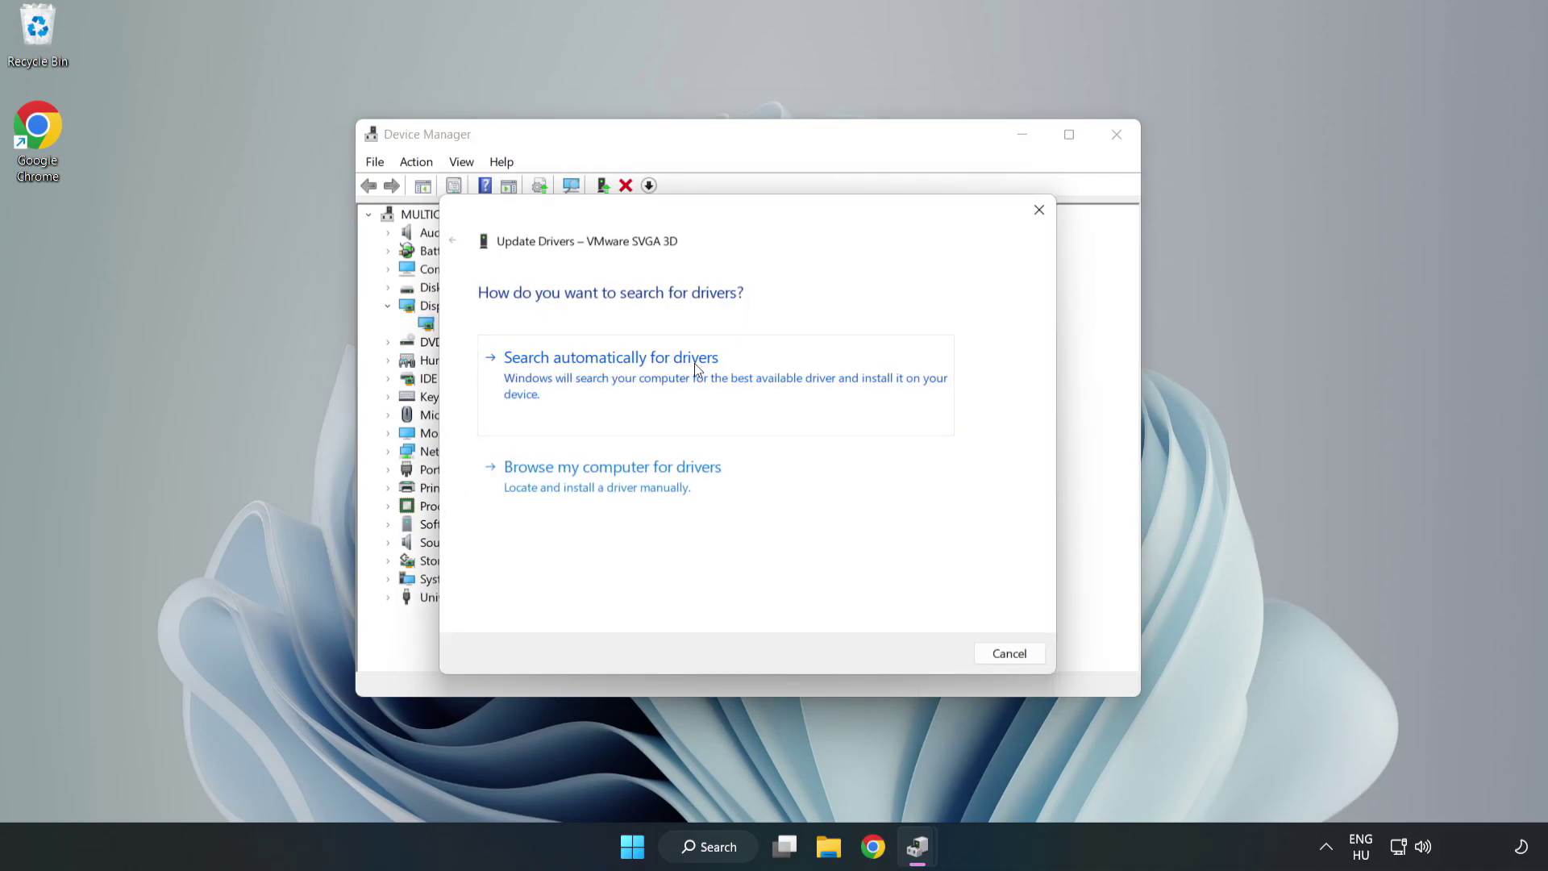
click(617, 377)
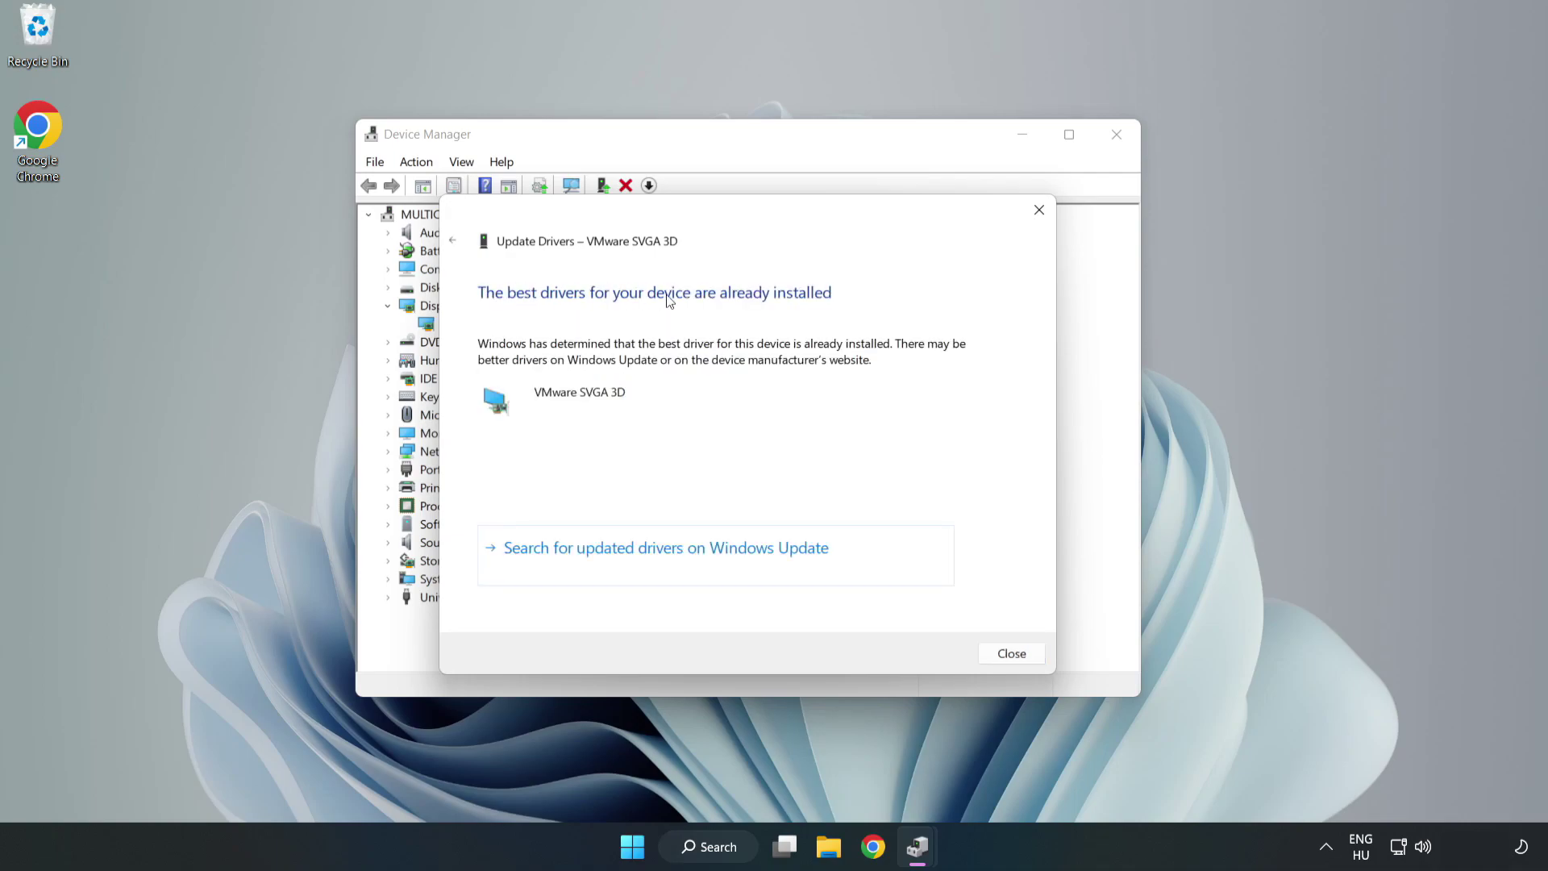
click(1012, 654)
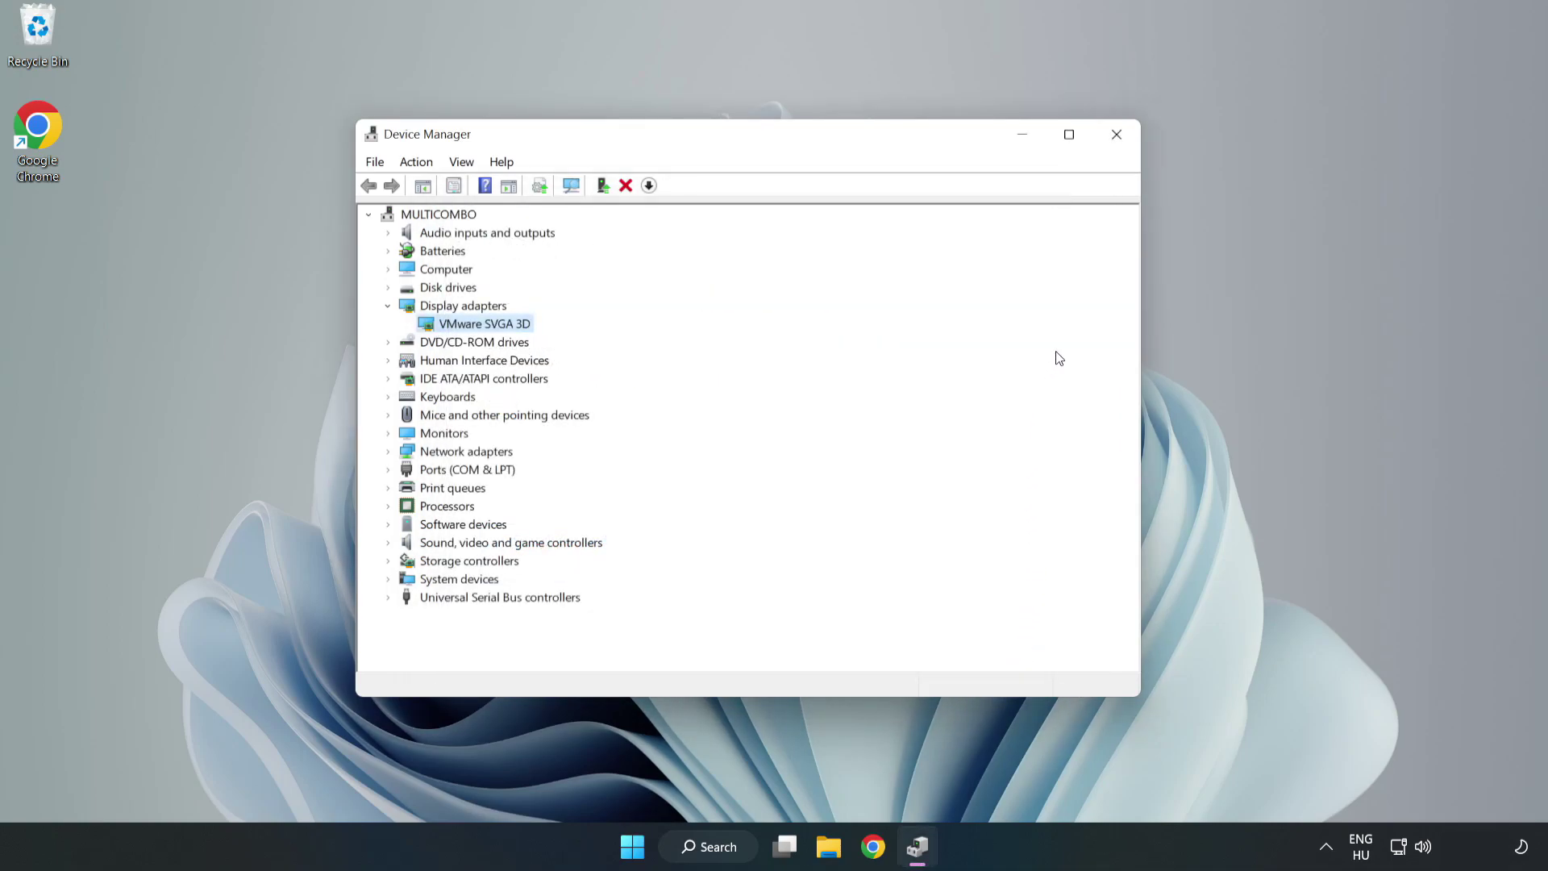
Close Device Manager, then check for updates in a maximized Windows Update settings window.
click(1118, 143)
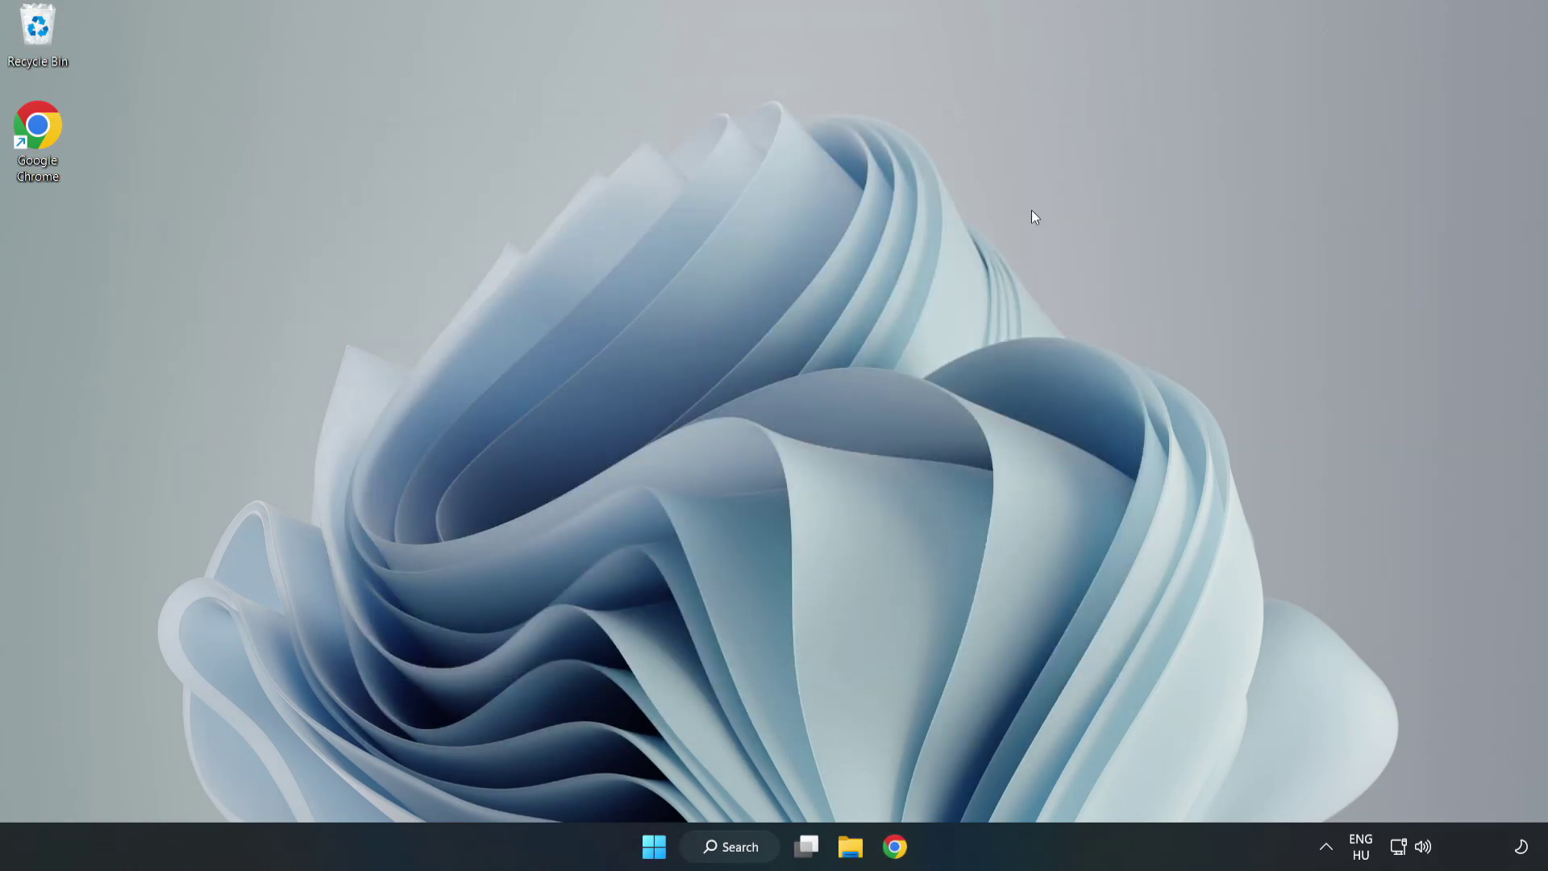
click(721, 847)
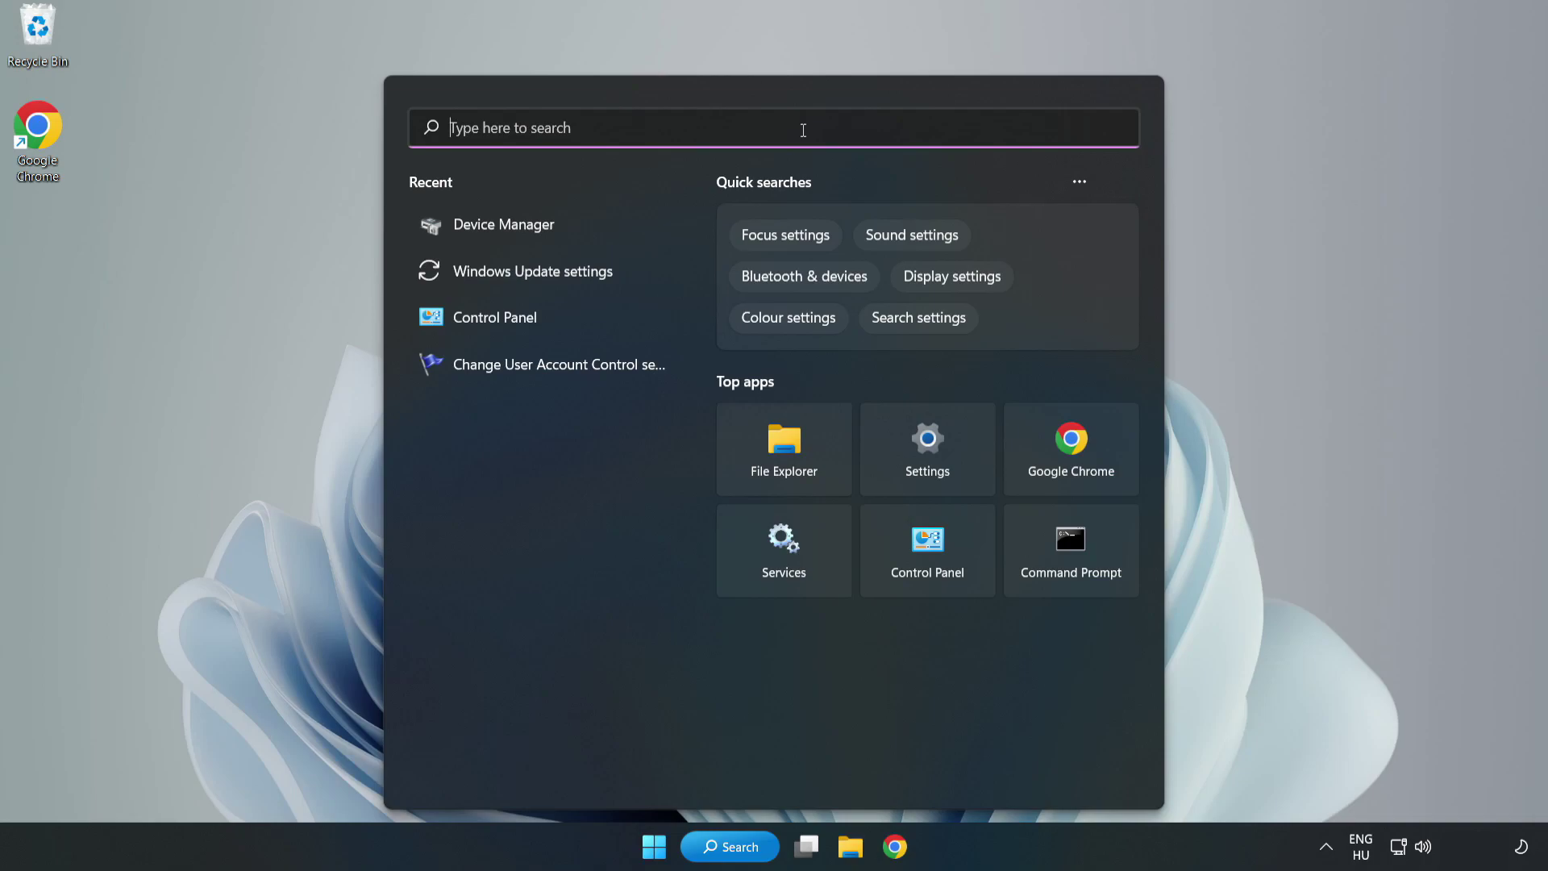
text(updates)
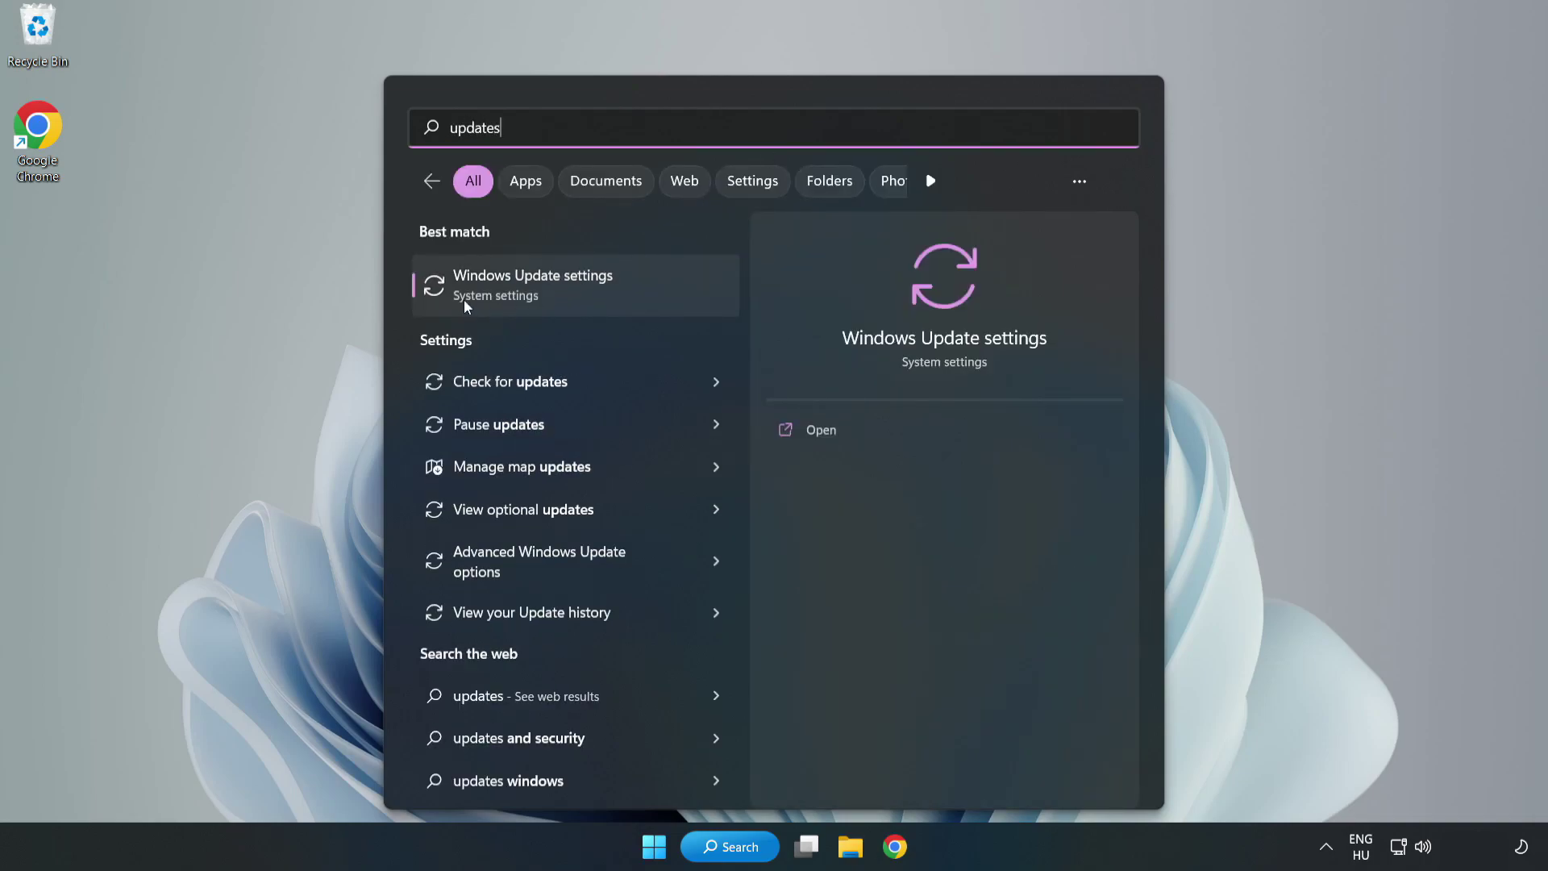
click(553, 294)
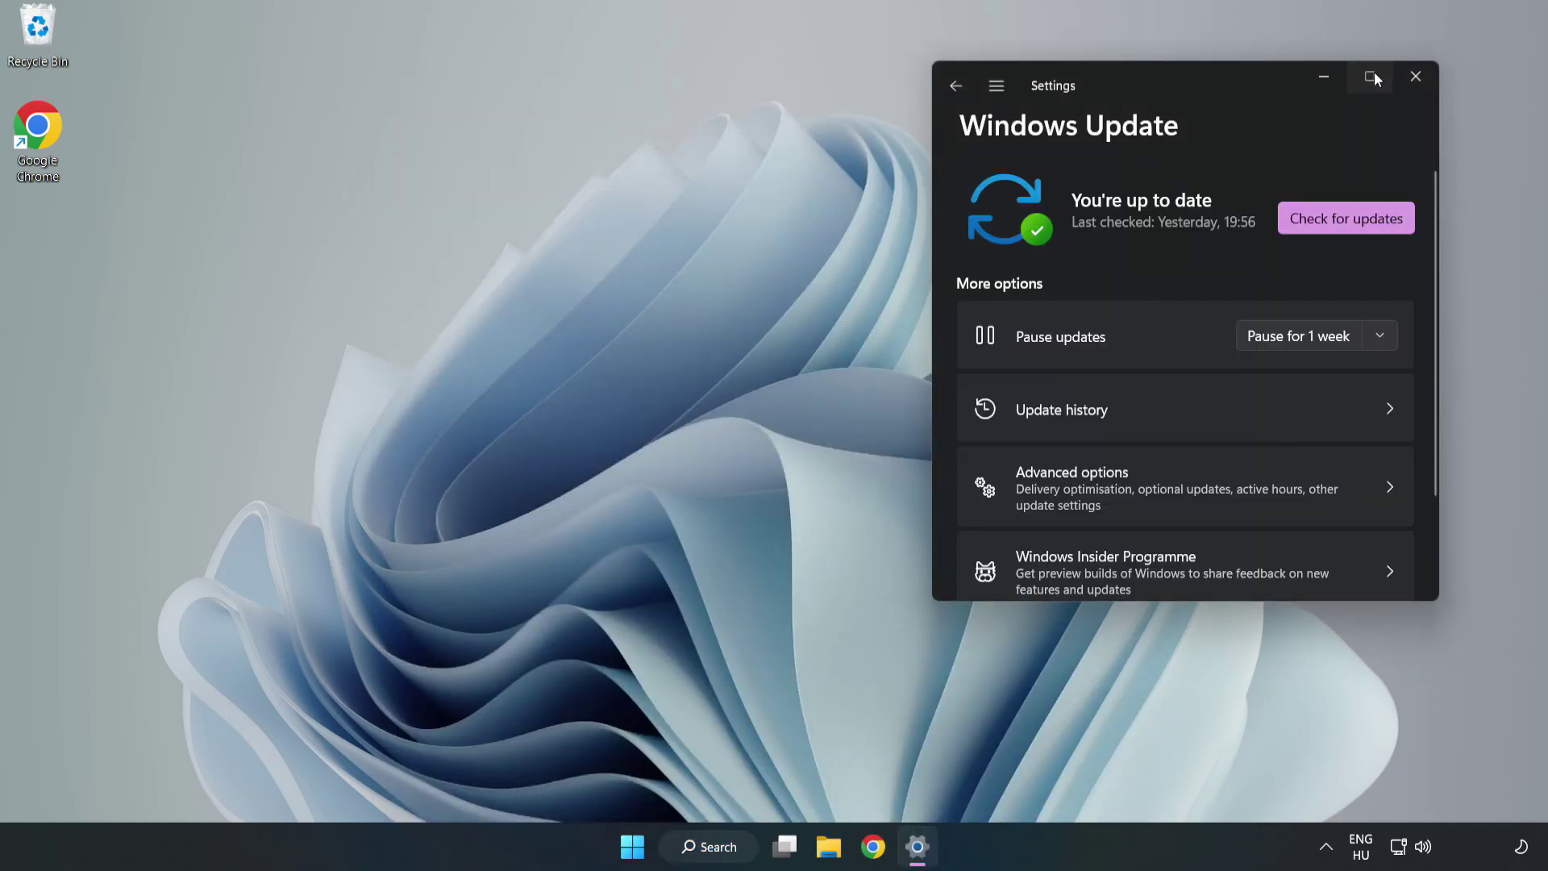
click(1370, 77)
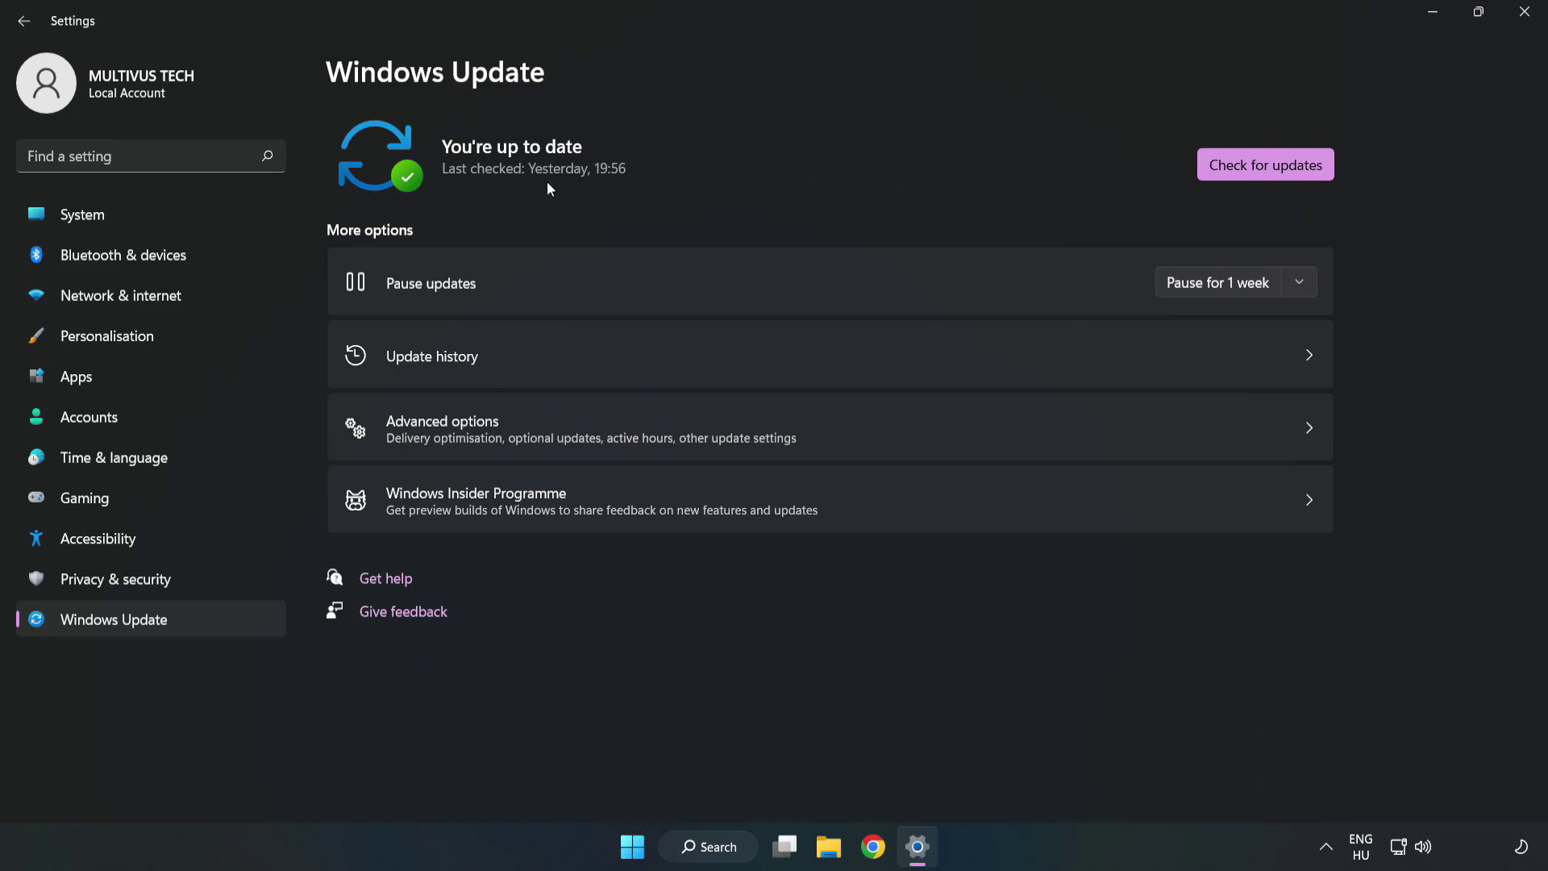
click(1270, 168)
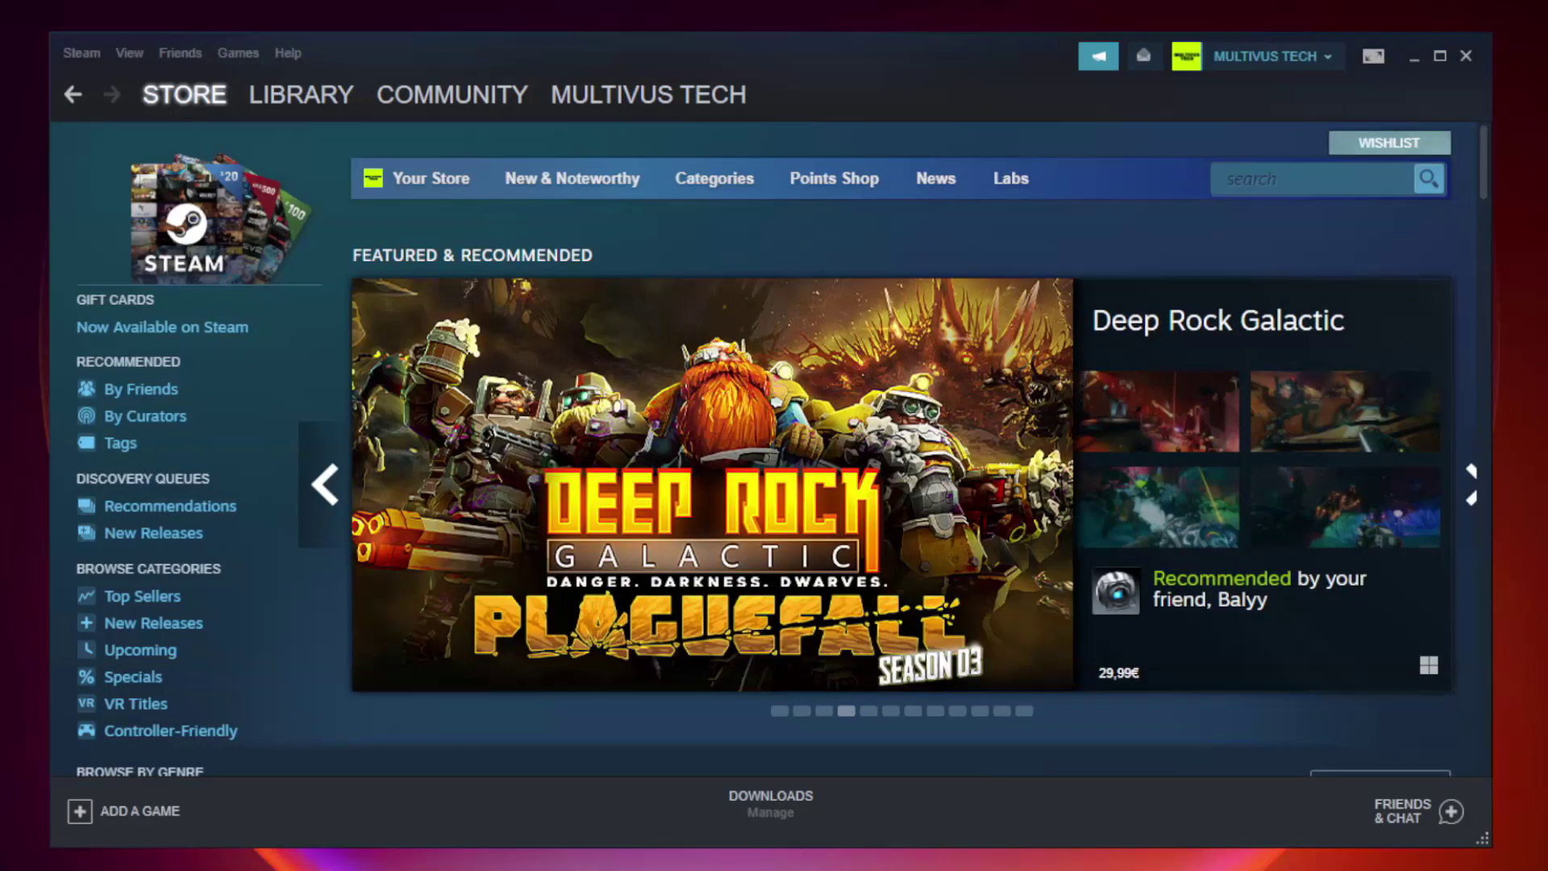
In the Steam library, verify Unturned's local files; all 9192 files validate successfully.
mouse_move(307, 96)
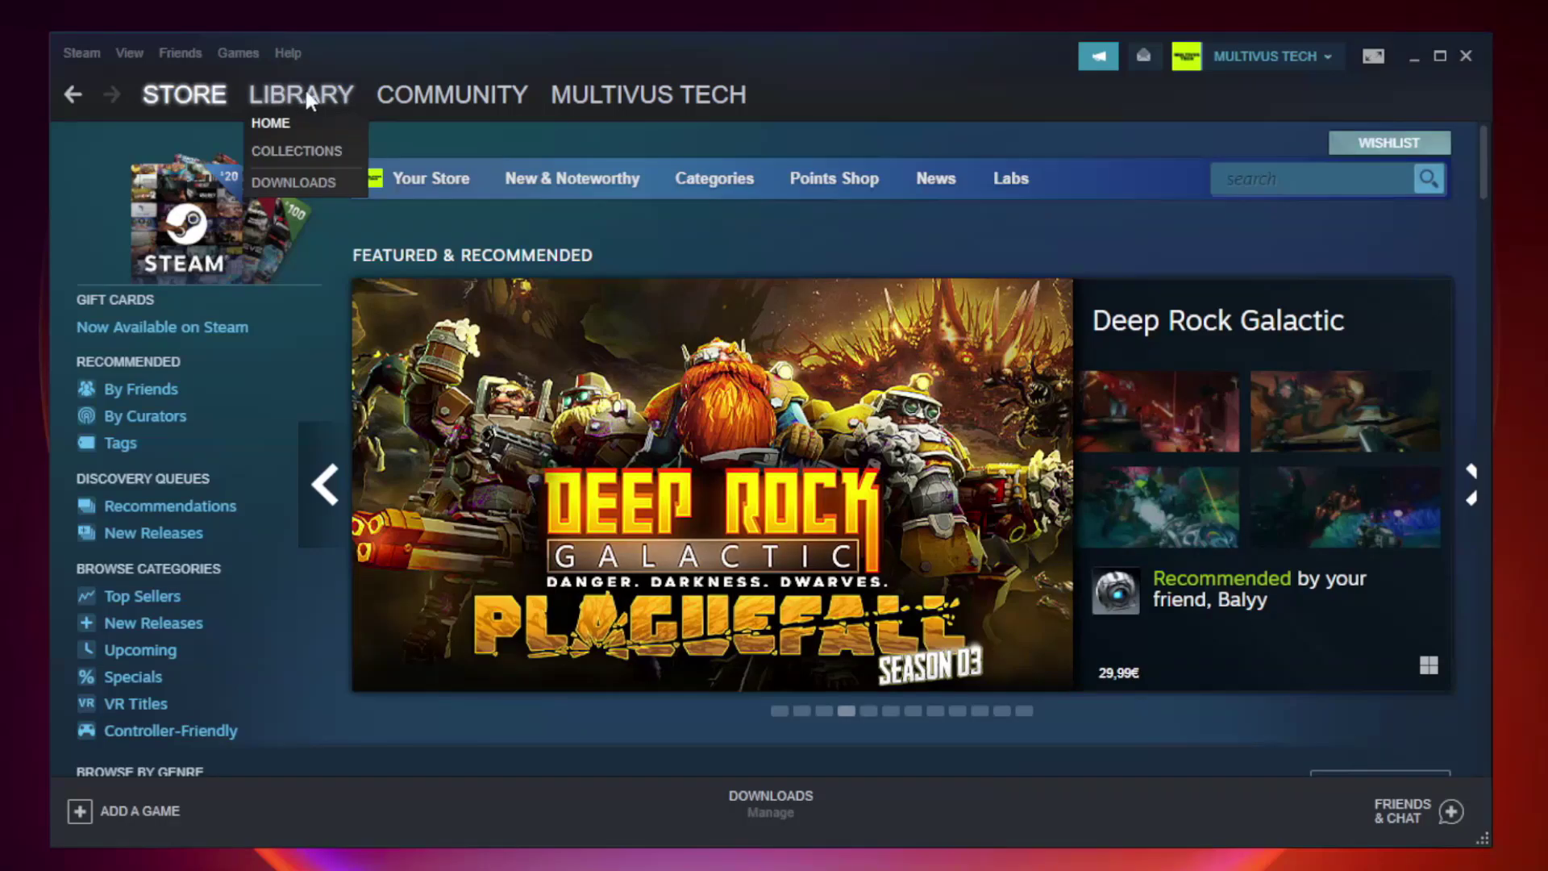
click(313, 103)
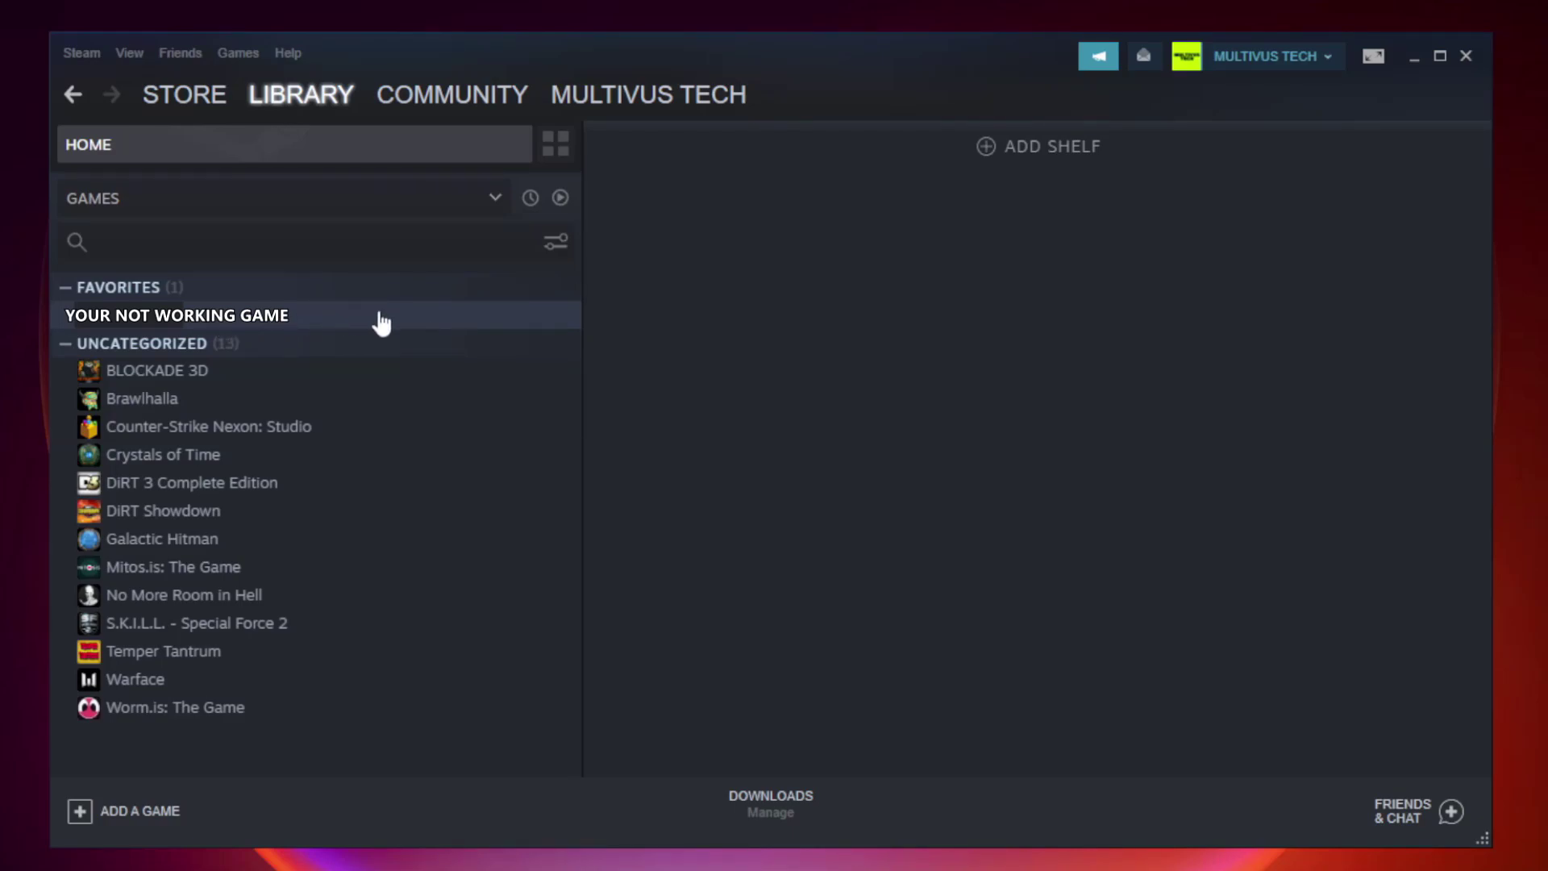
right_click(334, 322)
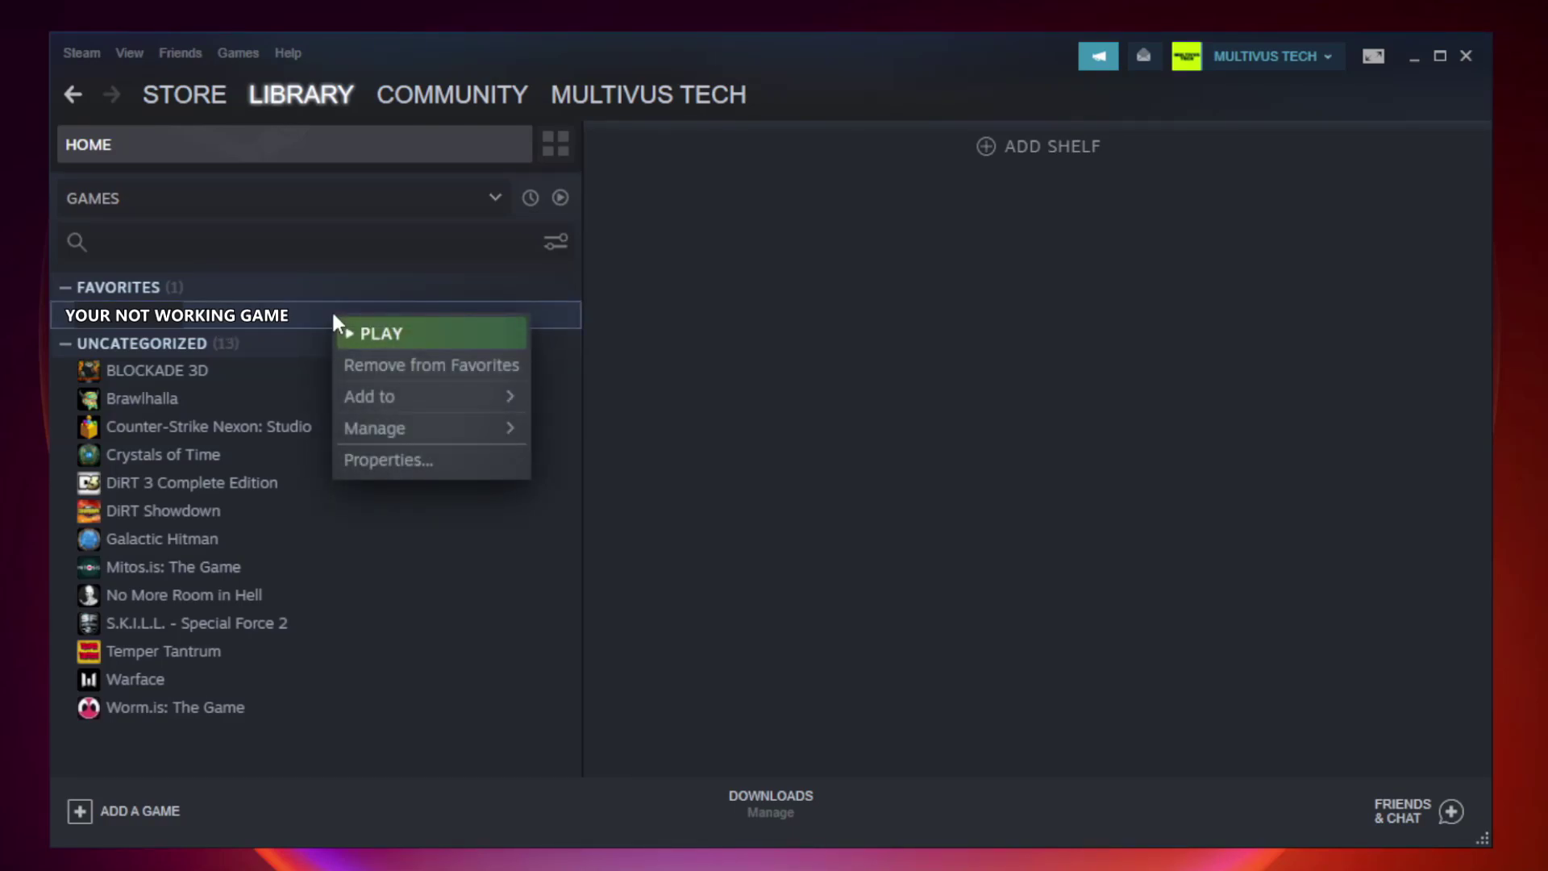
click(426, 459)
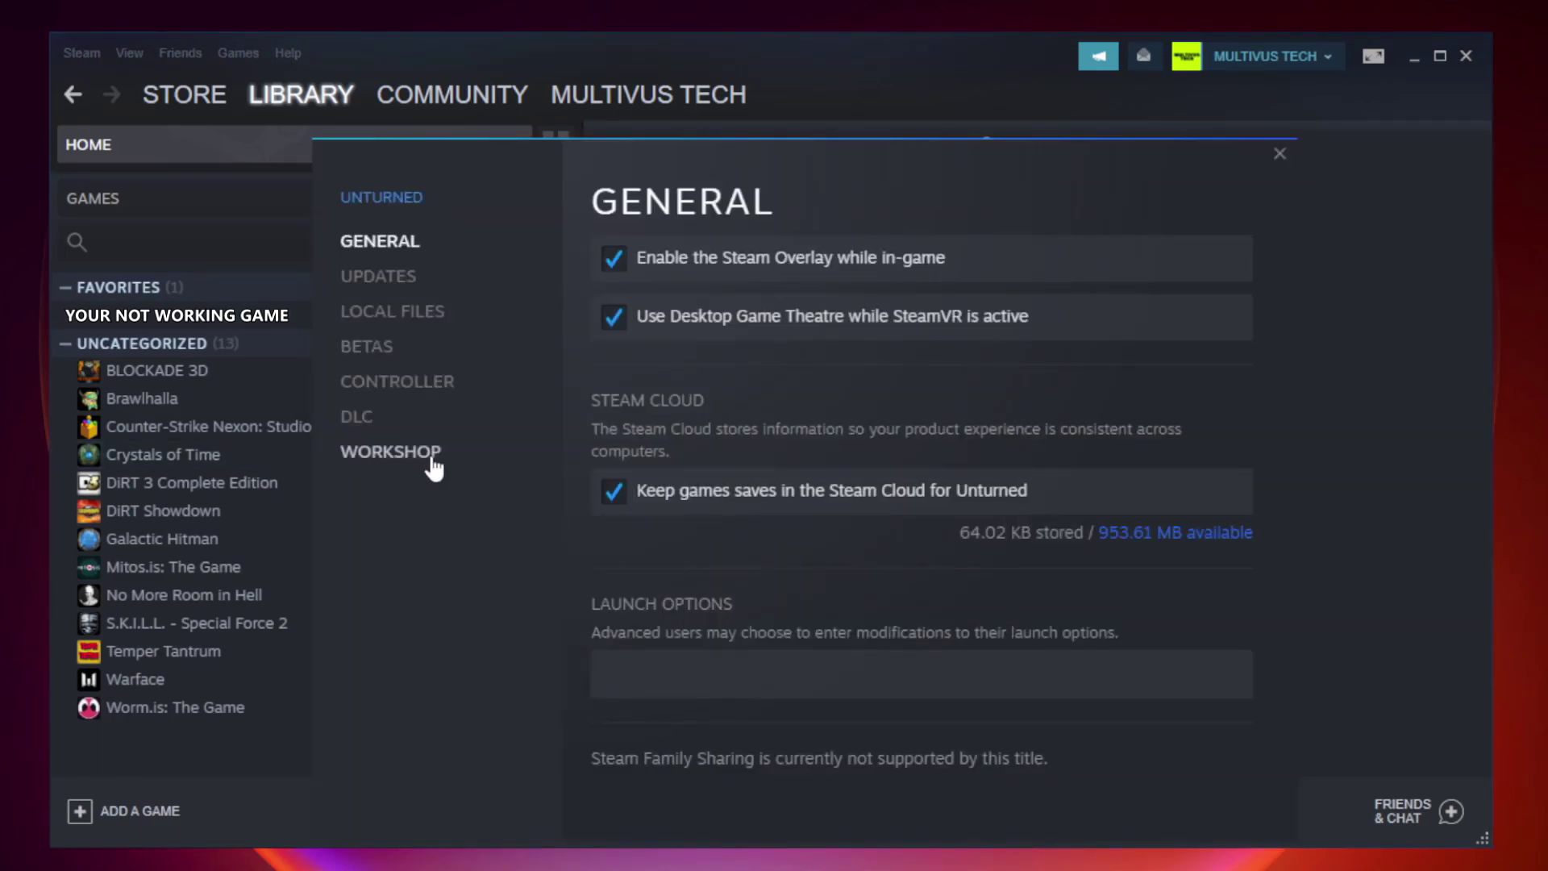
click(411, 320)
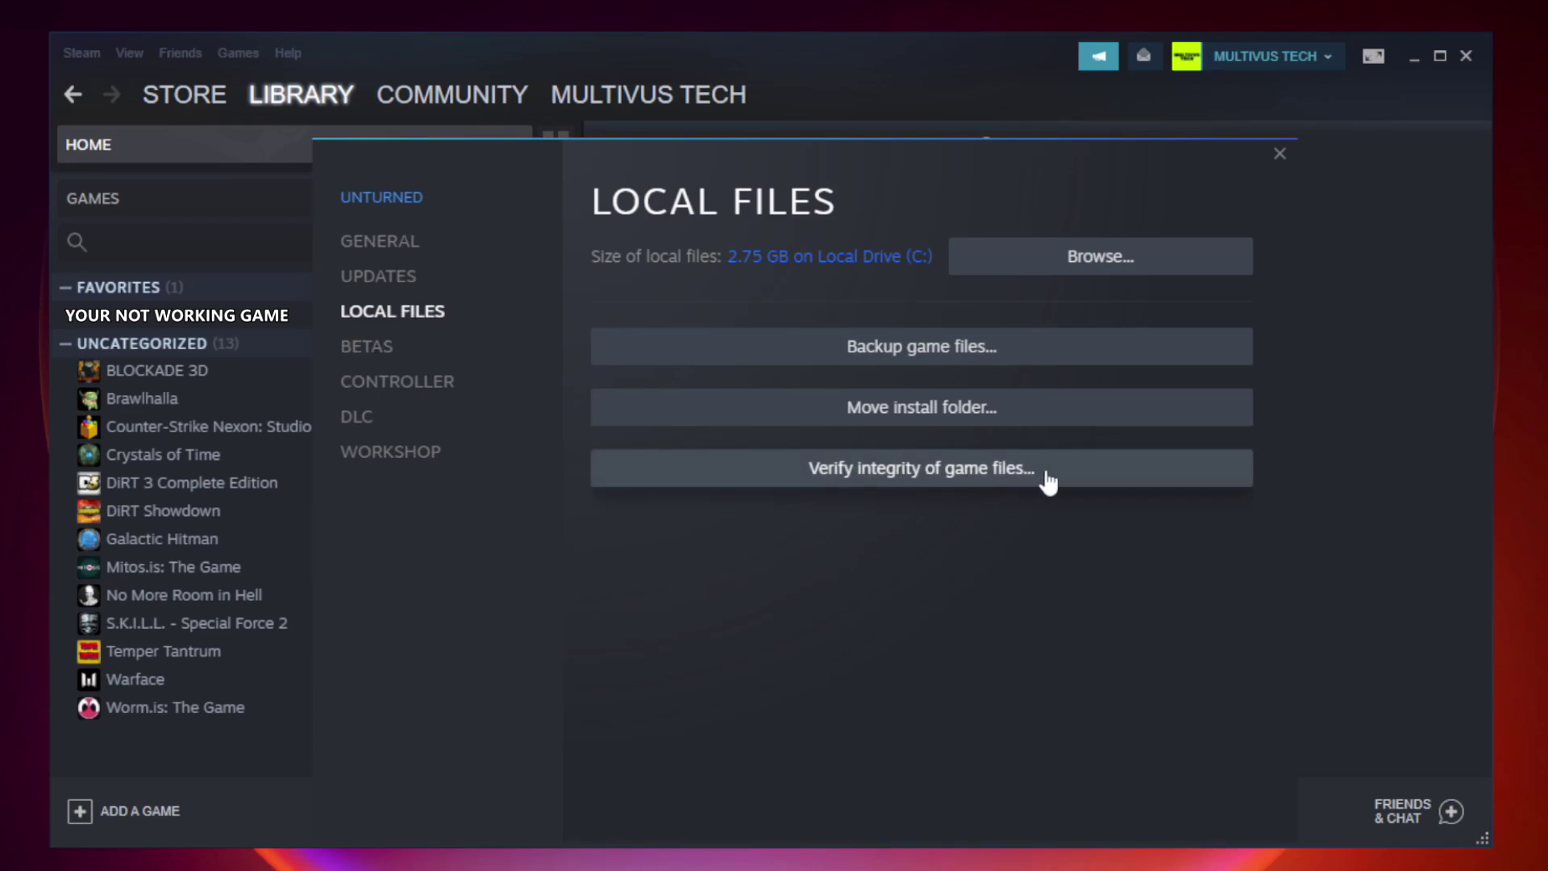
click(938, 471)
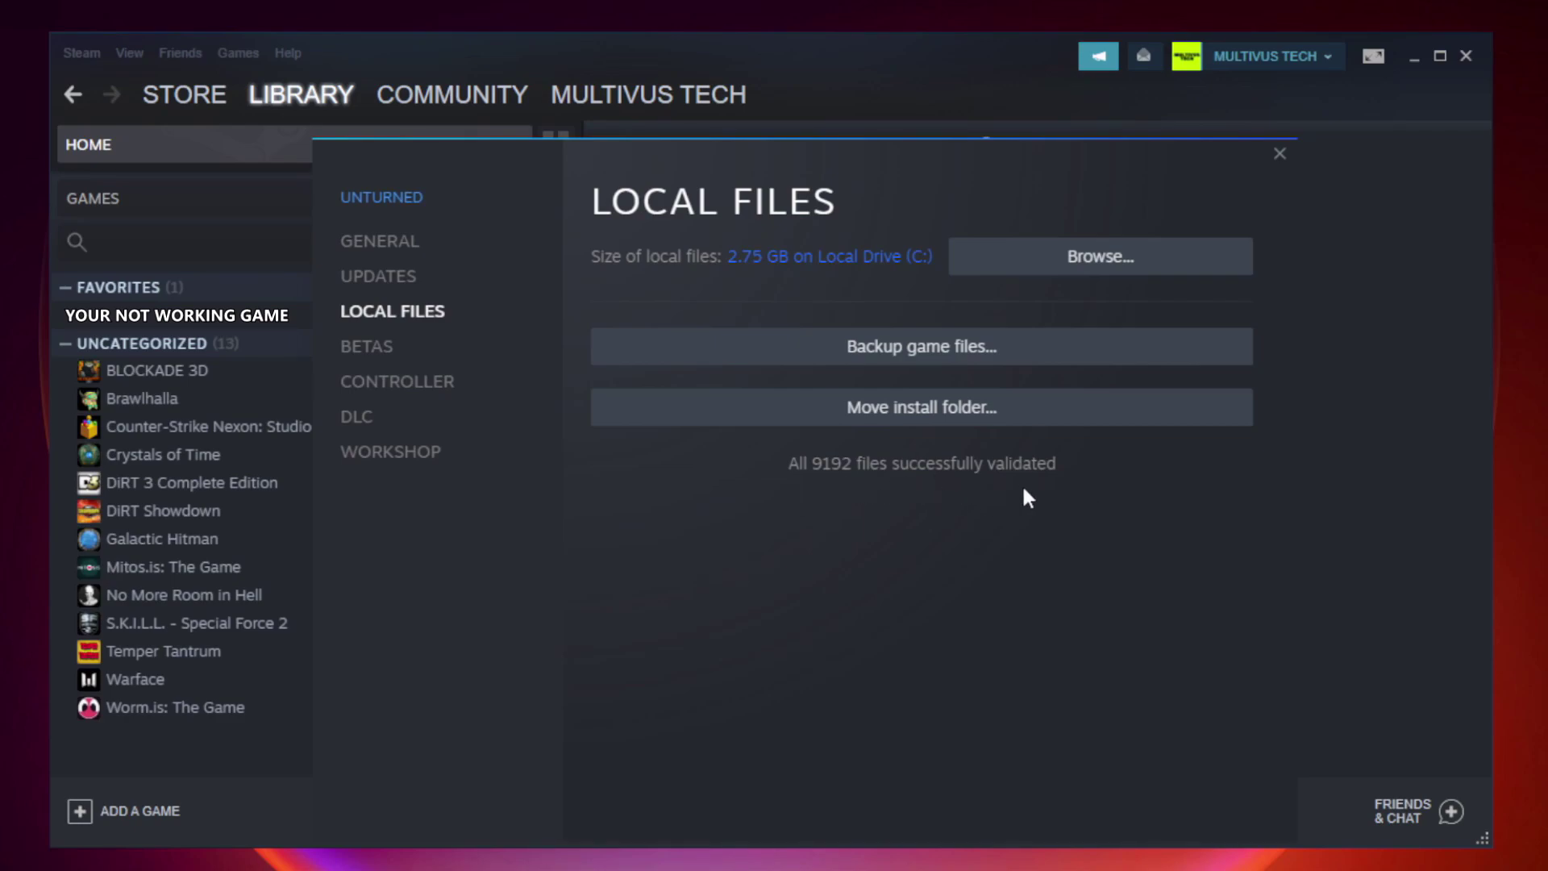
Browse to the game's install folder and open the YOUR NOT WORKING GAME shortcut's Properties.
click(1105, 272)
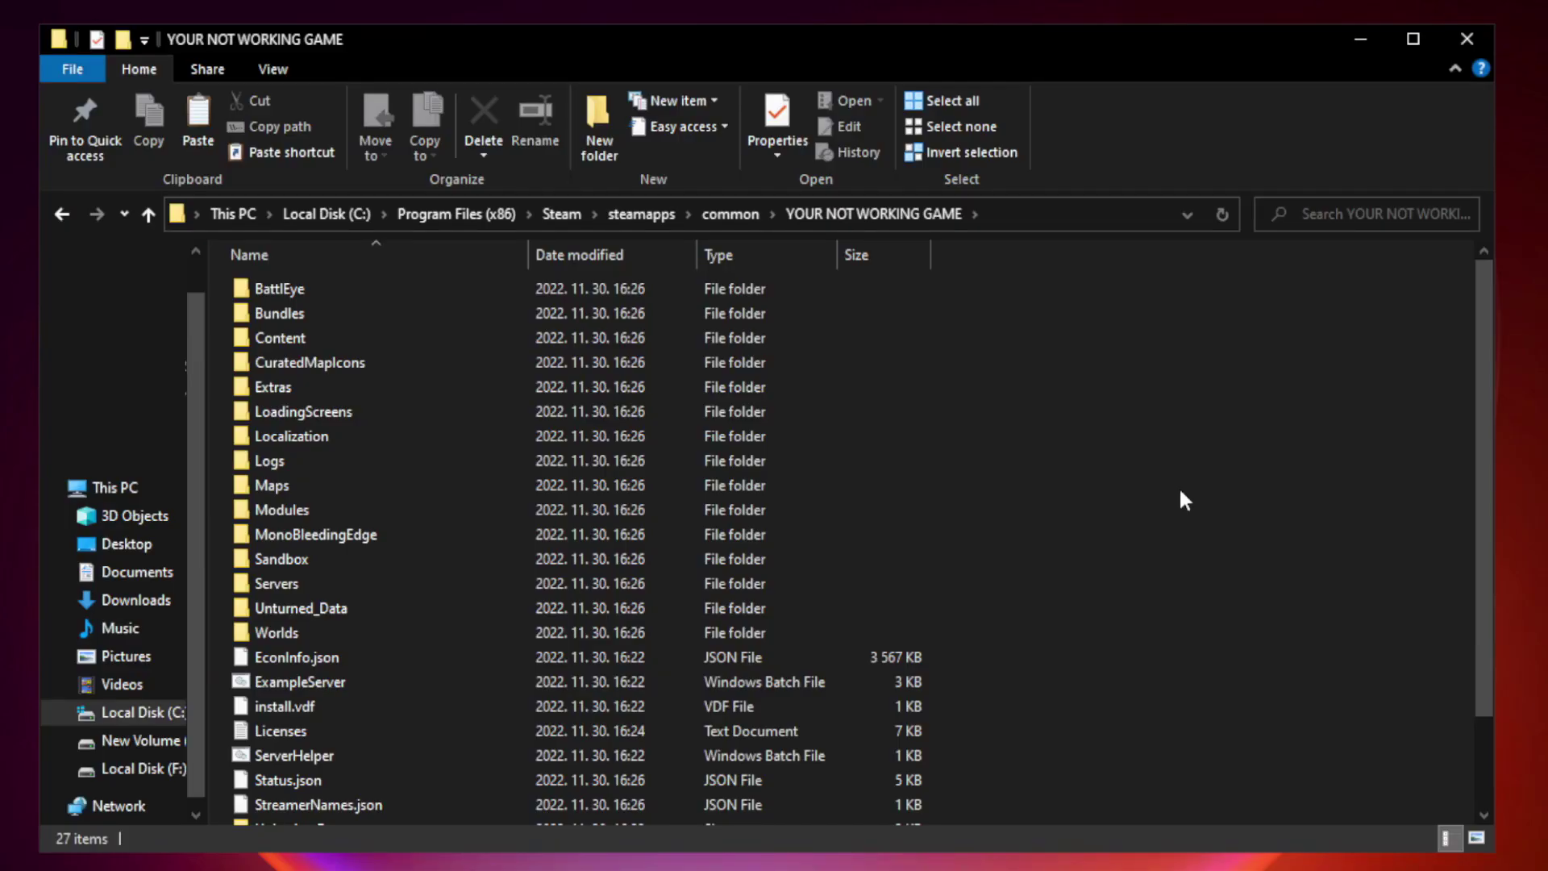
drag(1485, 422, 1487, 558)
click(616, 810)
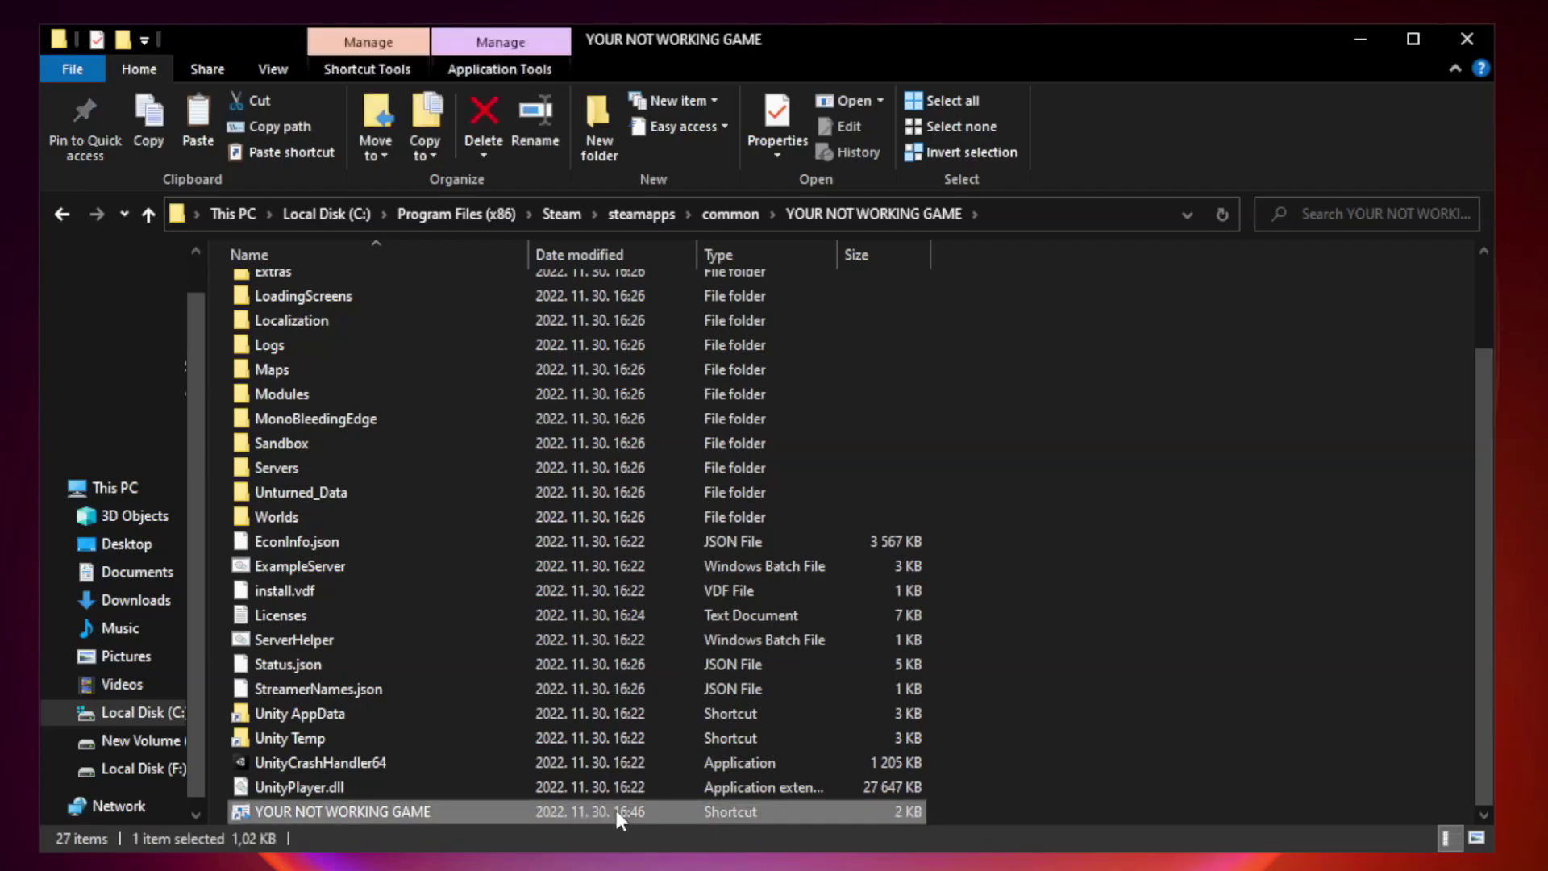
right_click(524, 811)
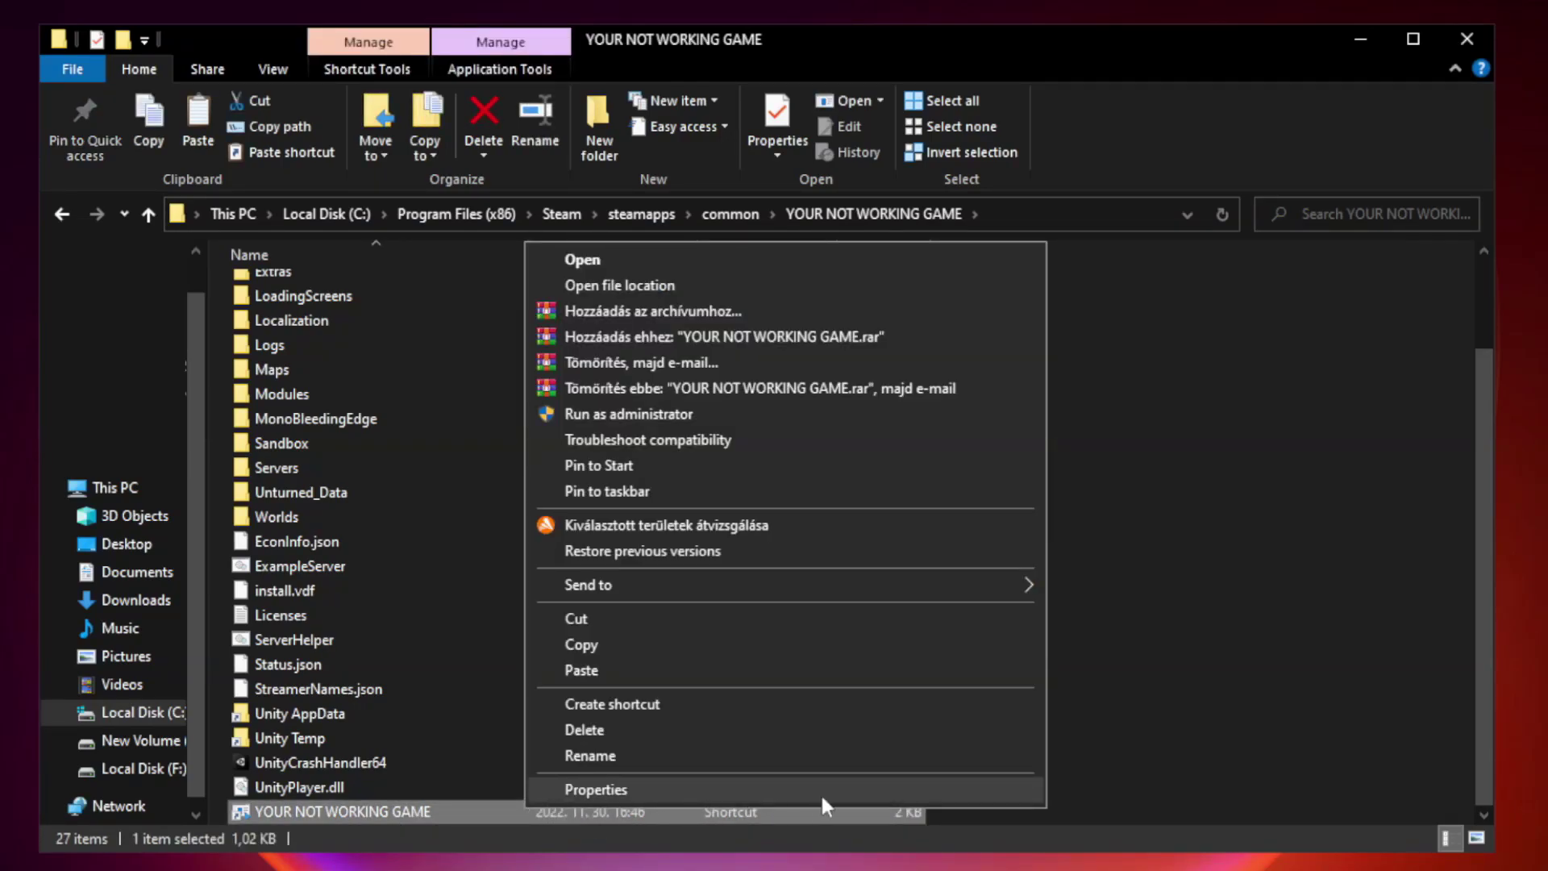
click(780, 792)
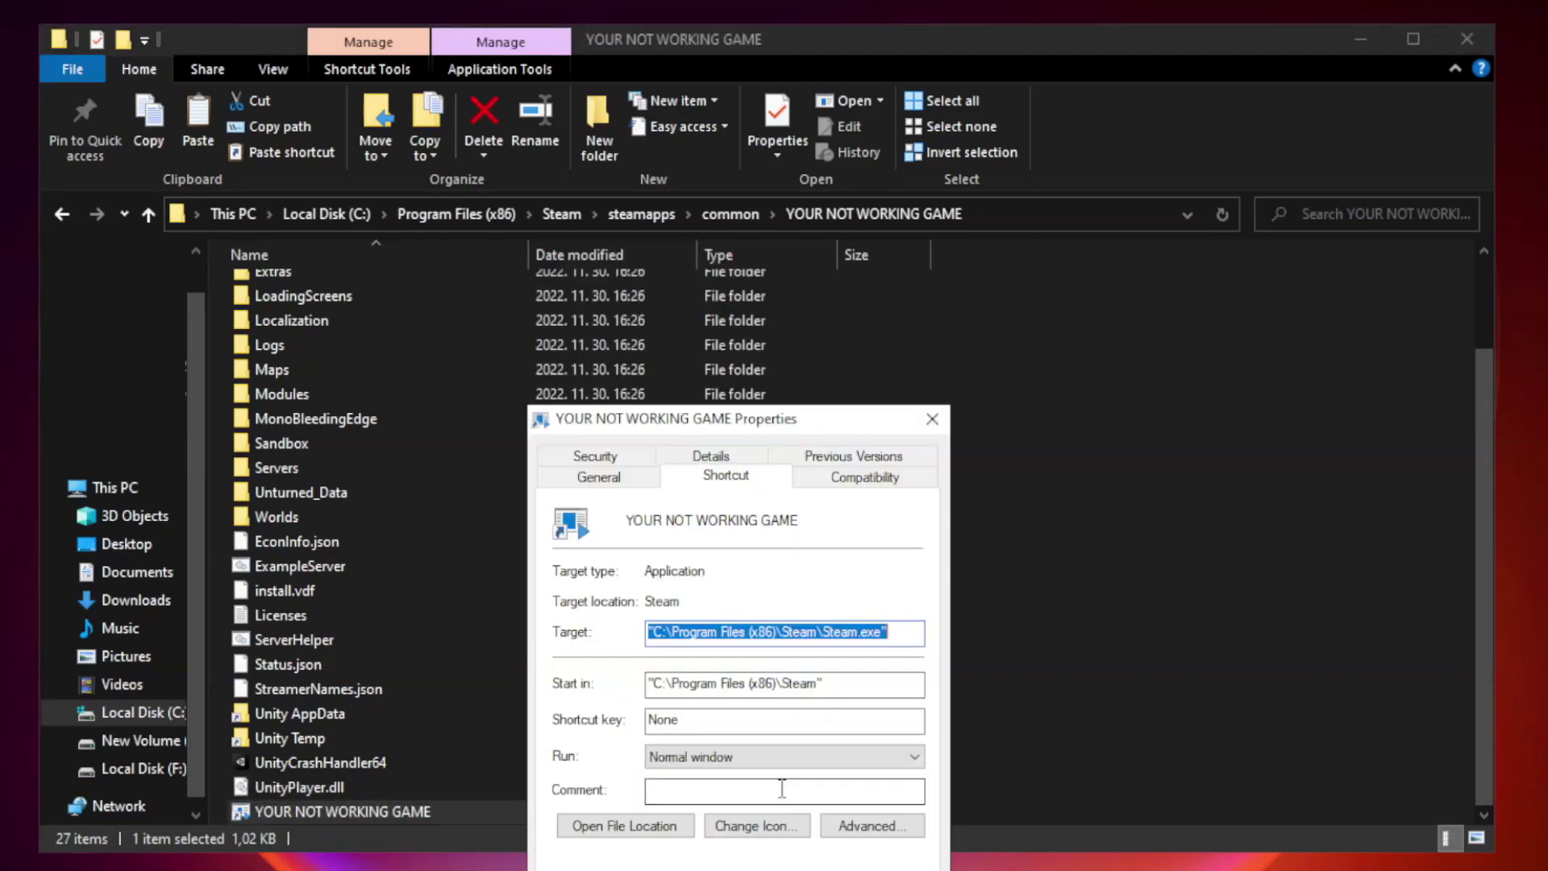
drag(770, 427, 768, 177)
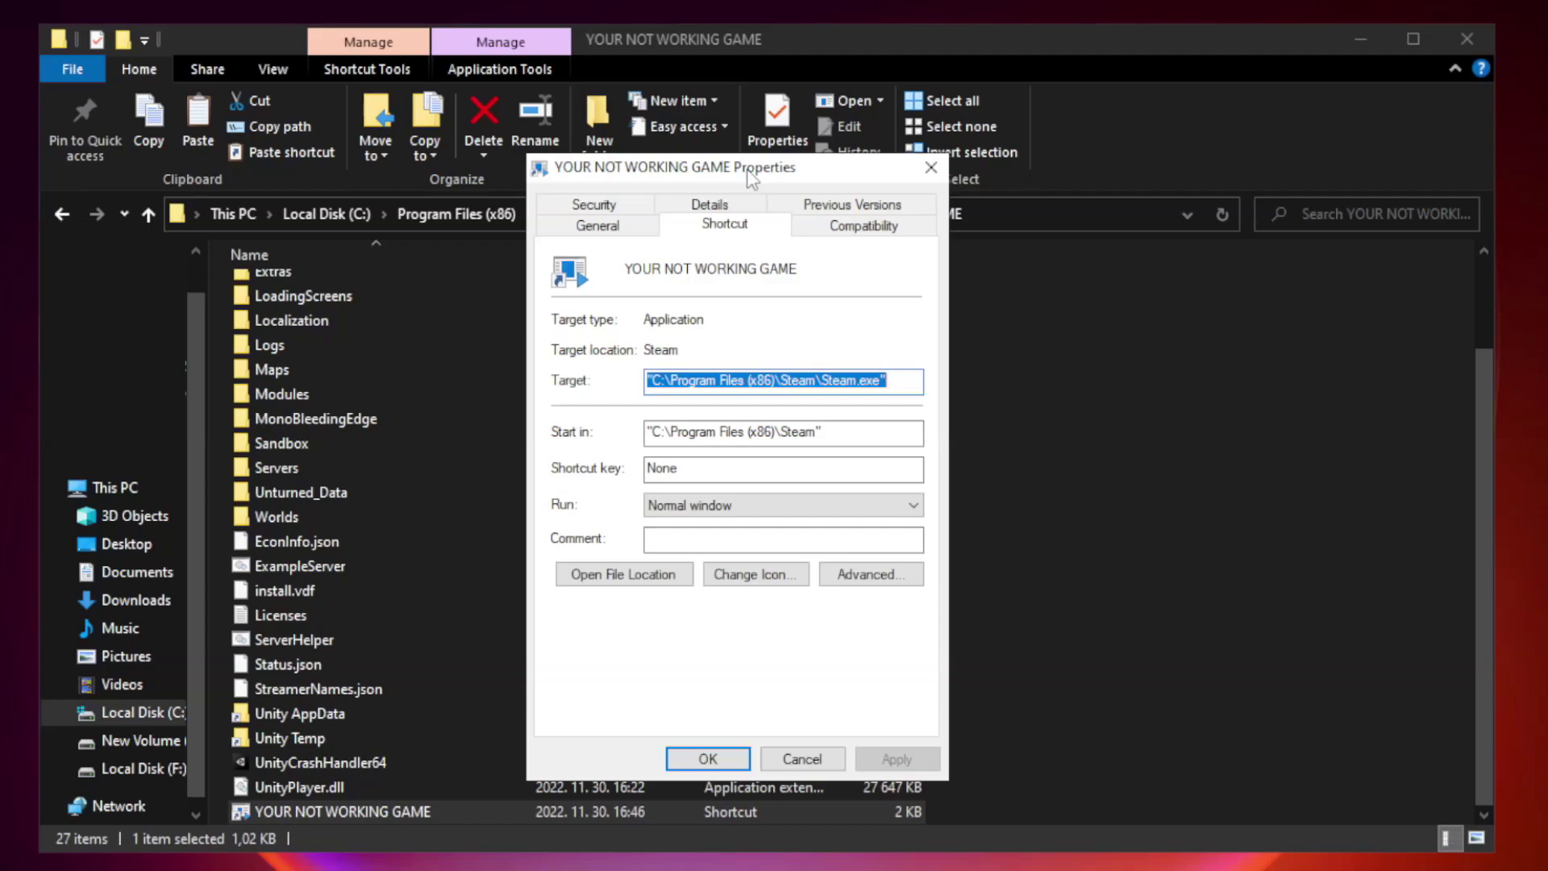
Set the shortcut to Windows 8 compatibility mode, run as administrator, without fullscreen optimizations.
click(861, 228)
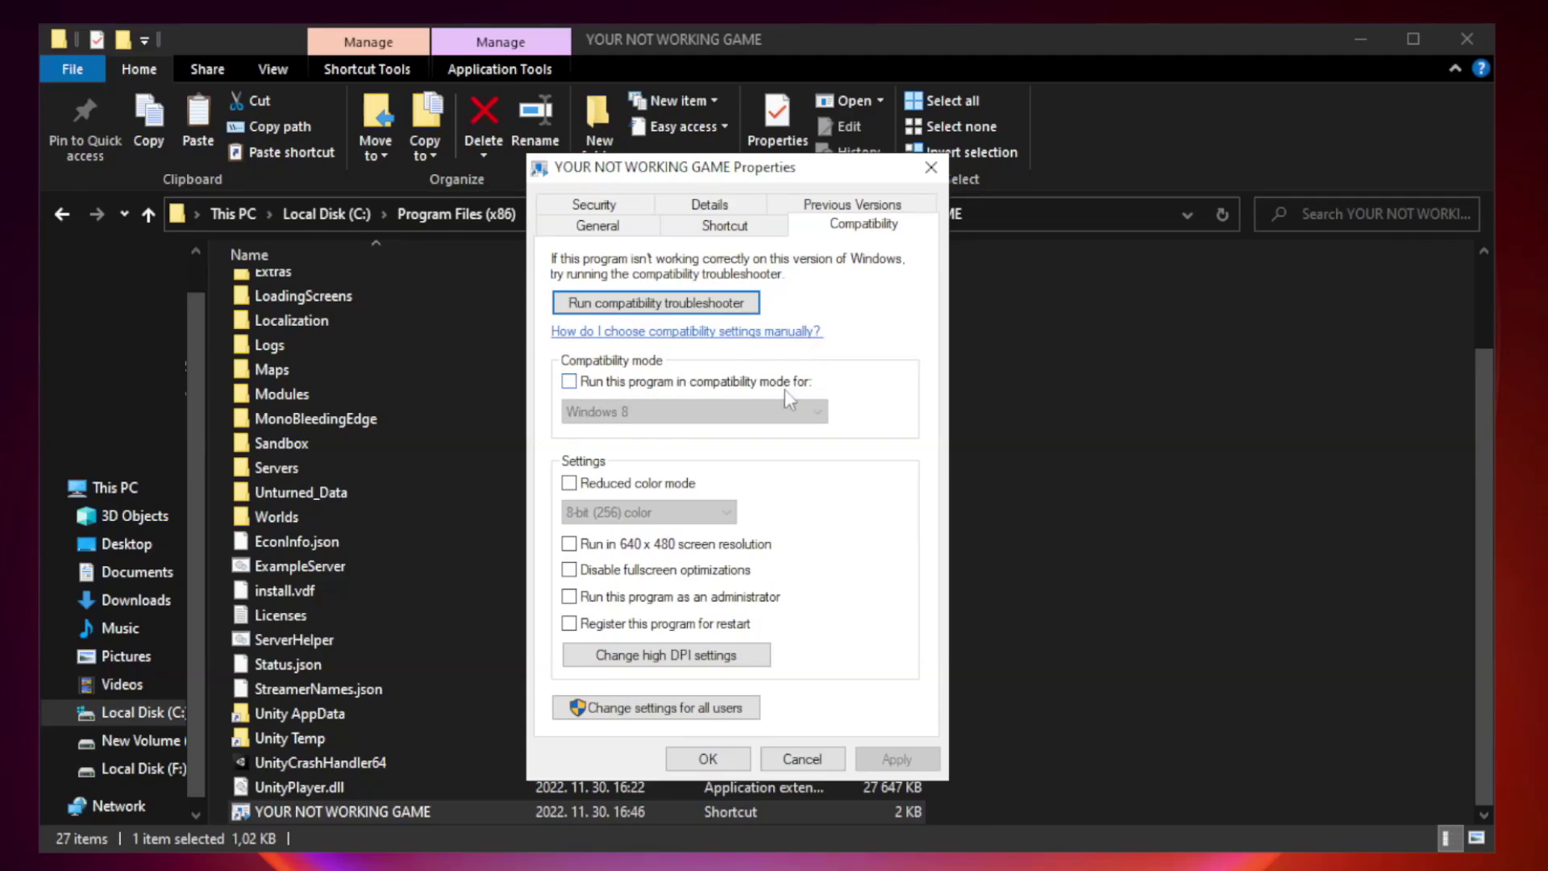
click(618, 385)
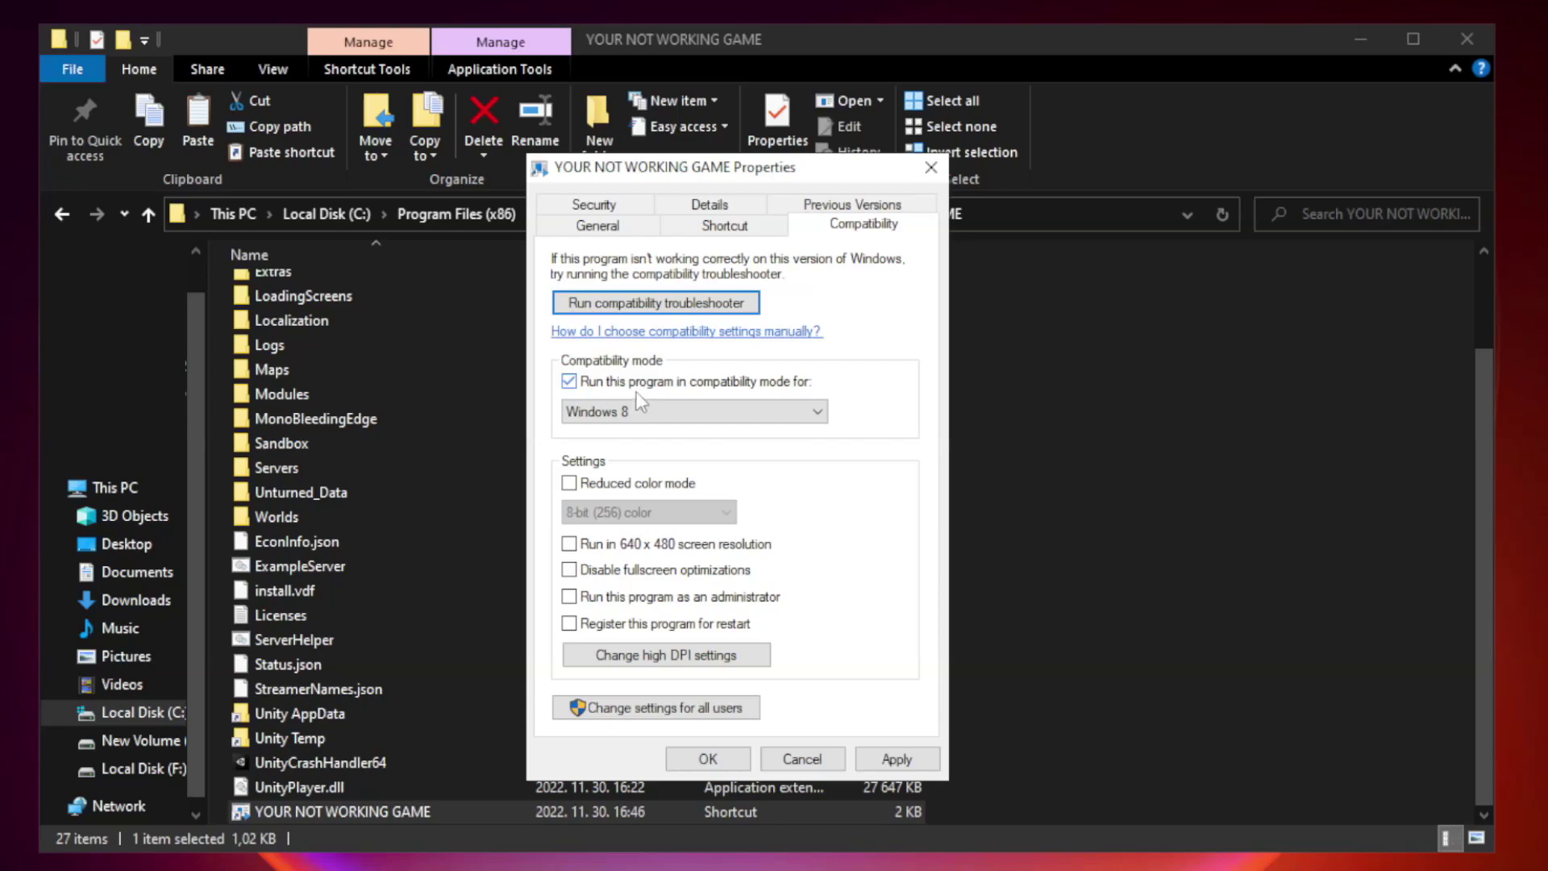
click(689, 413)
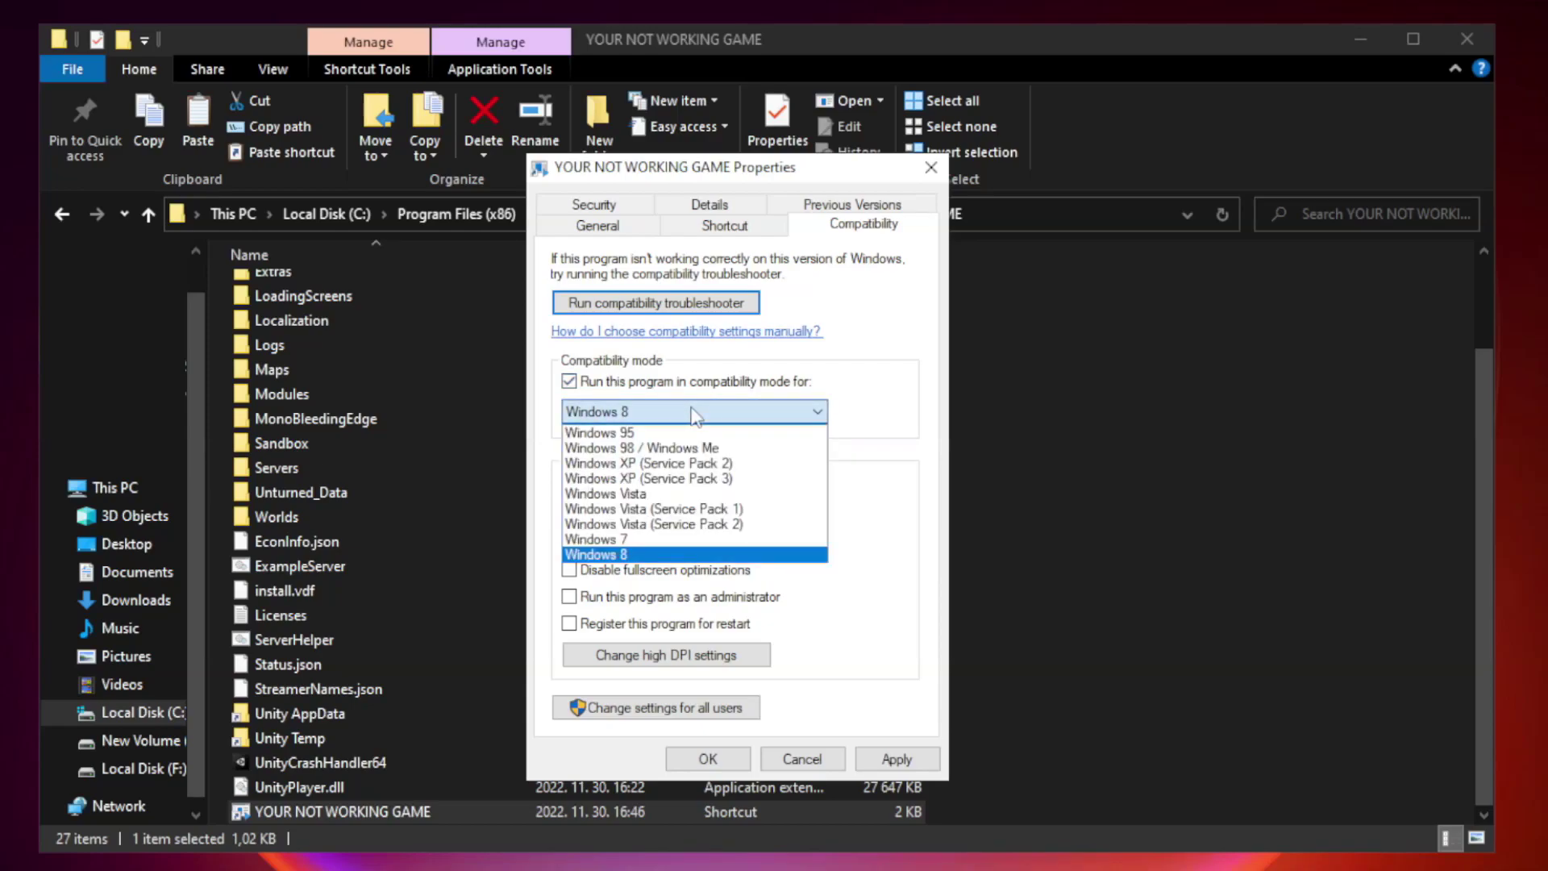
click(655, 556)
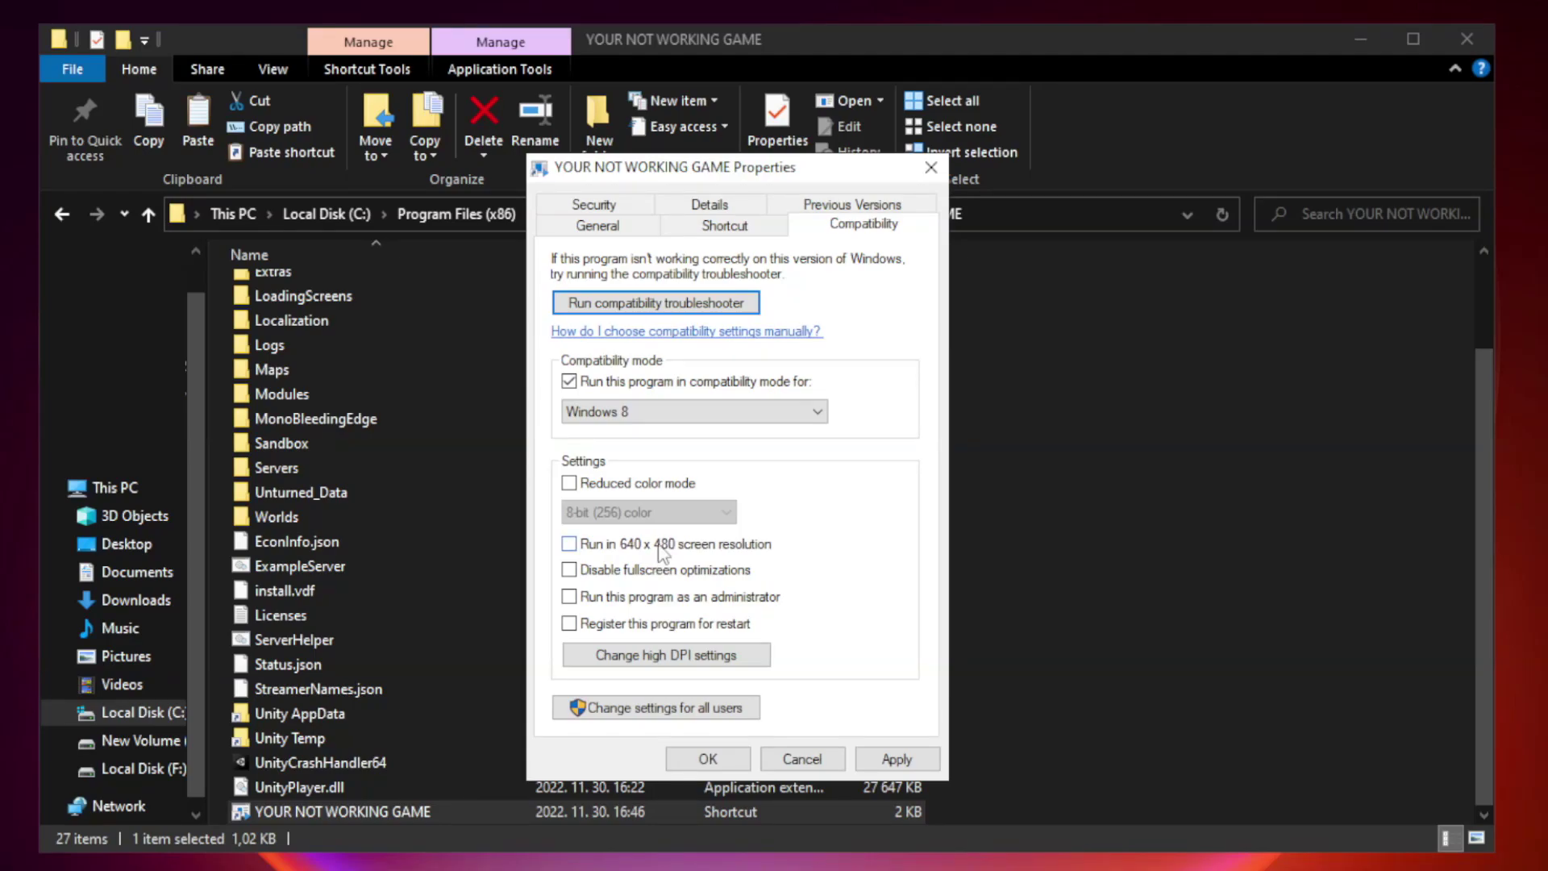
click(606, 574)
click(609, 601)
click(895, 762)
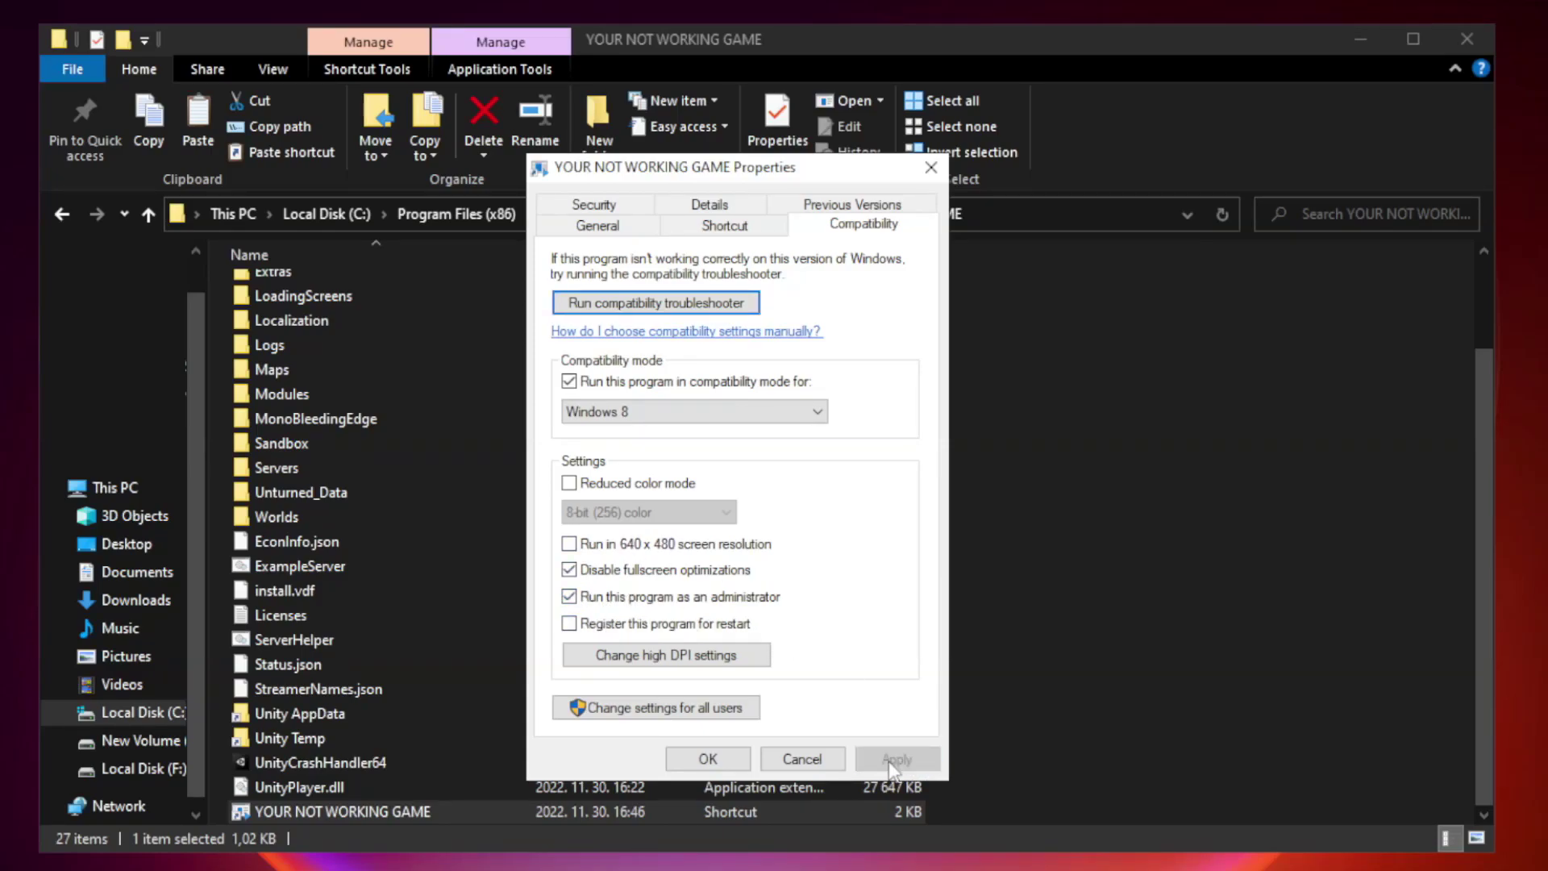
click(707, 759)
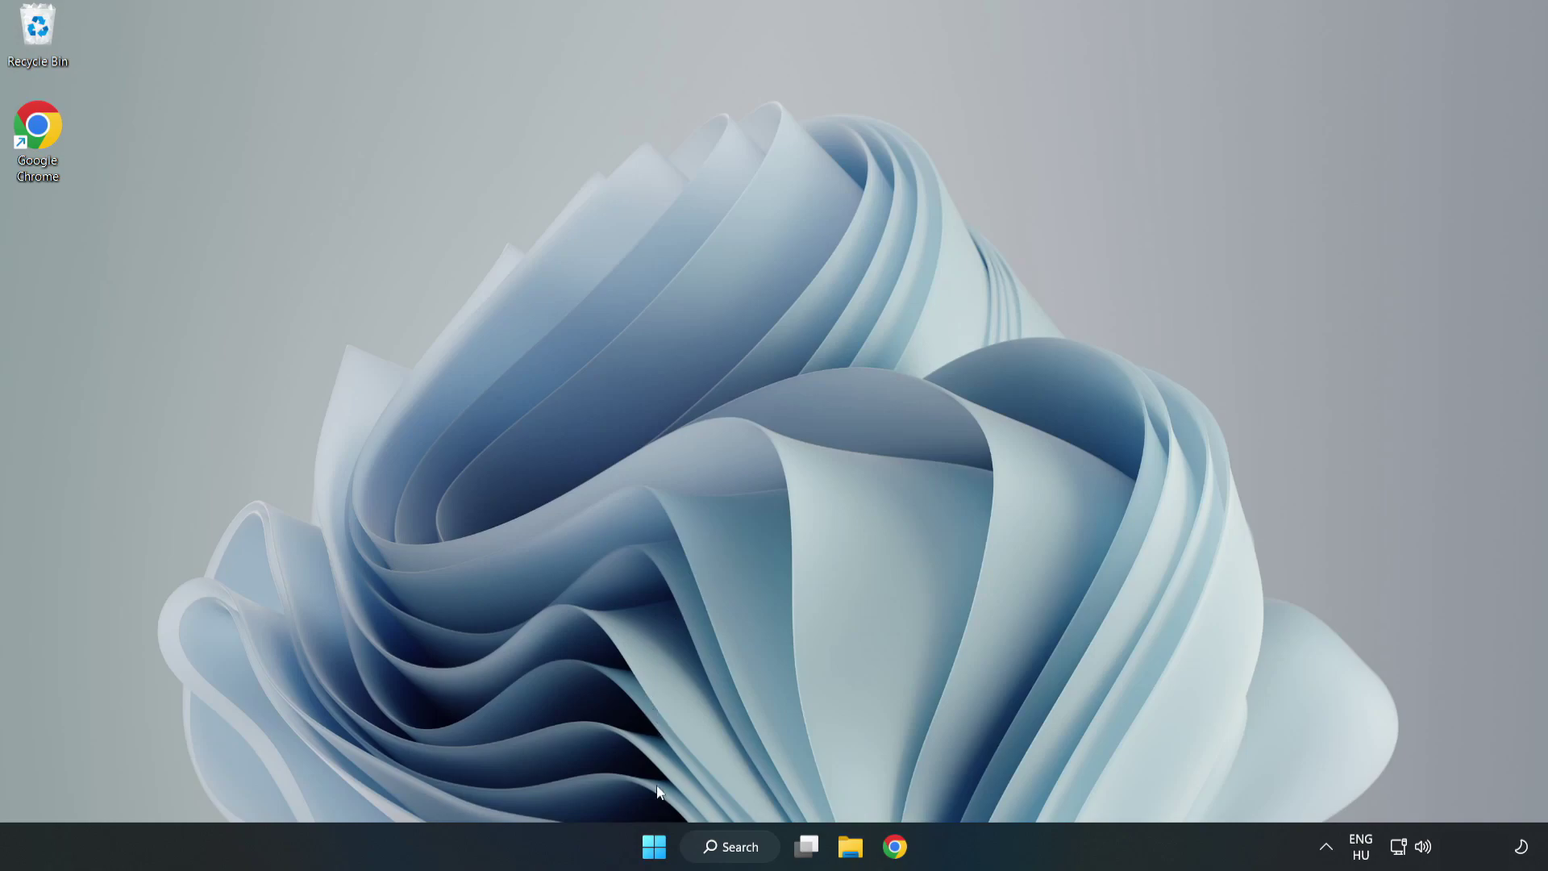
Launch Task Manager from the Start button's context menu.
right_click(658, 851)
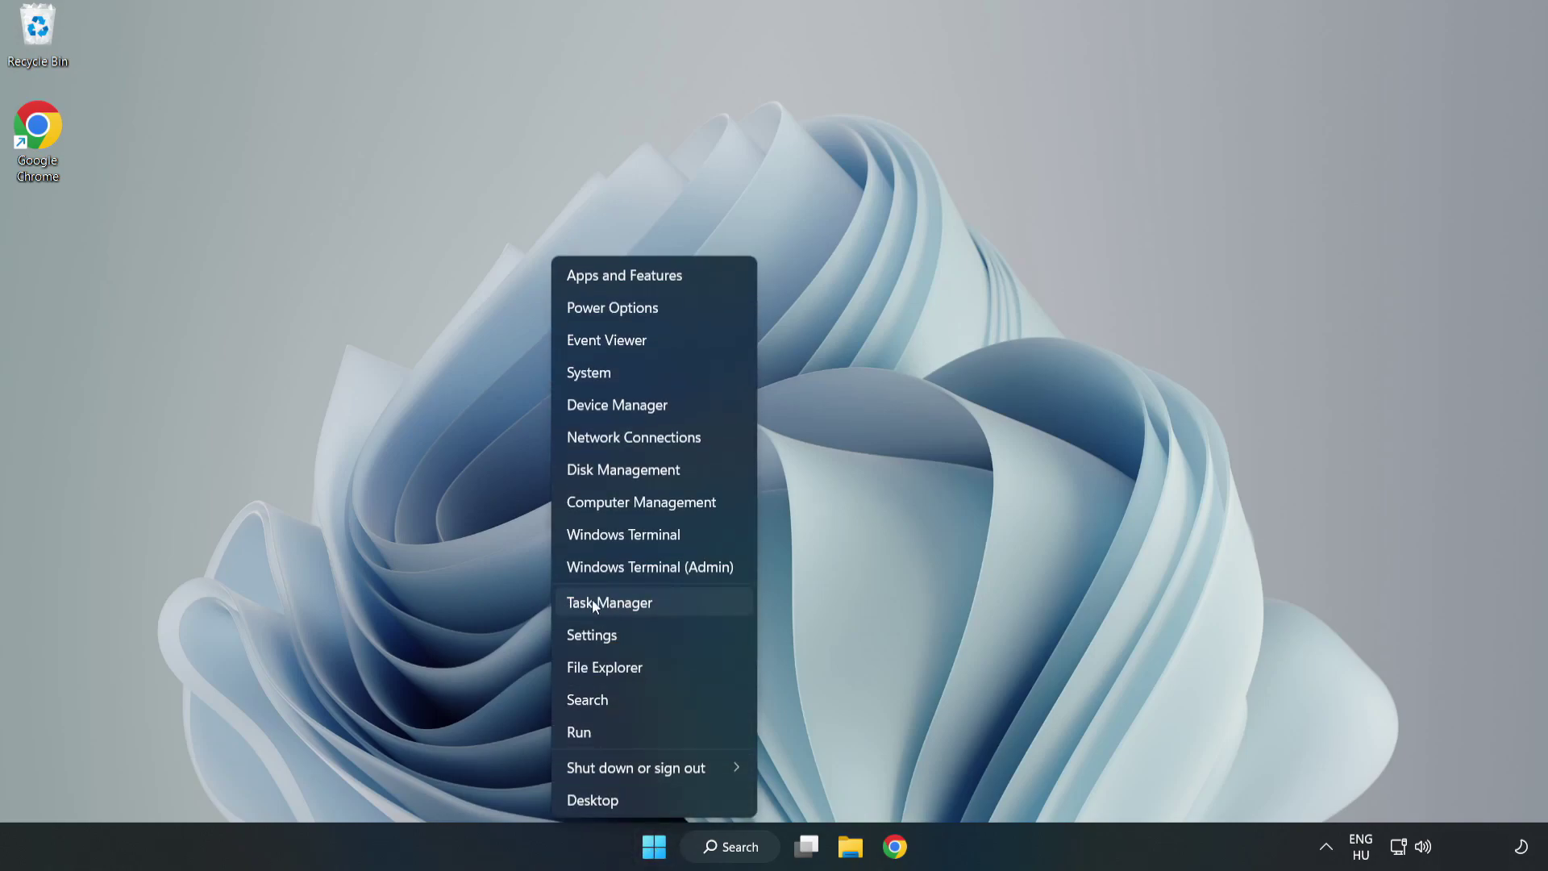
click(651, 601)
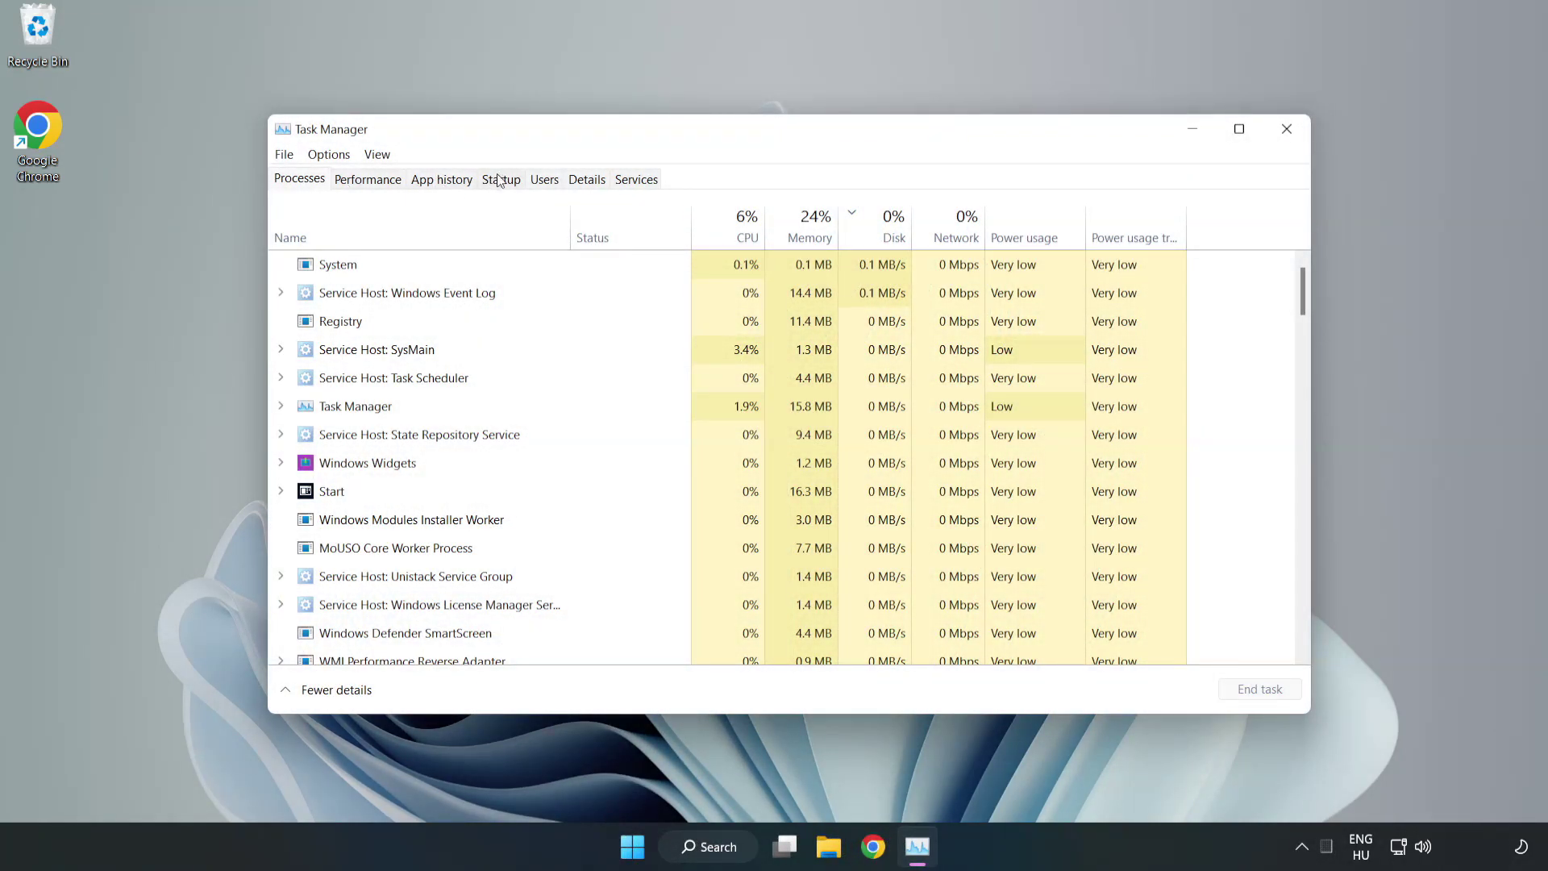
Disable Cortana, Microsoft Edge, Microsoft Teams and Phone Link as startup apps, then close Task Manager.
click(503, 183)
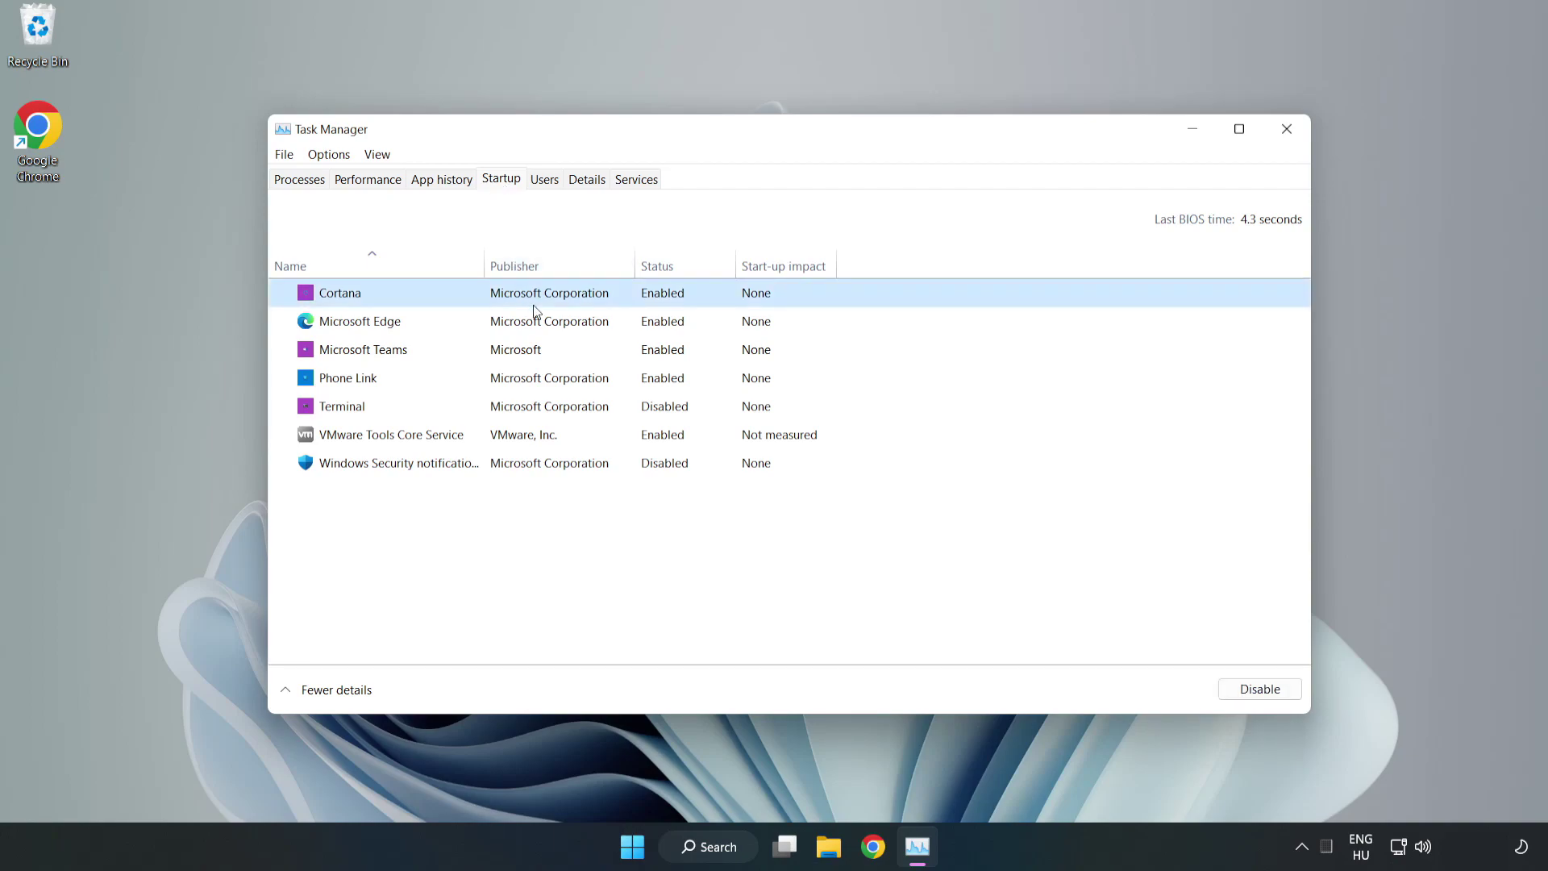
click(1253, 689)
click(668, 319)
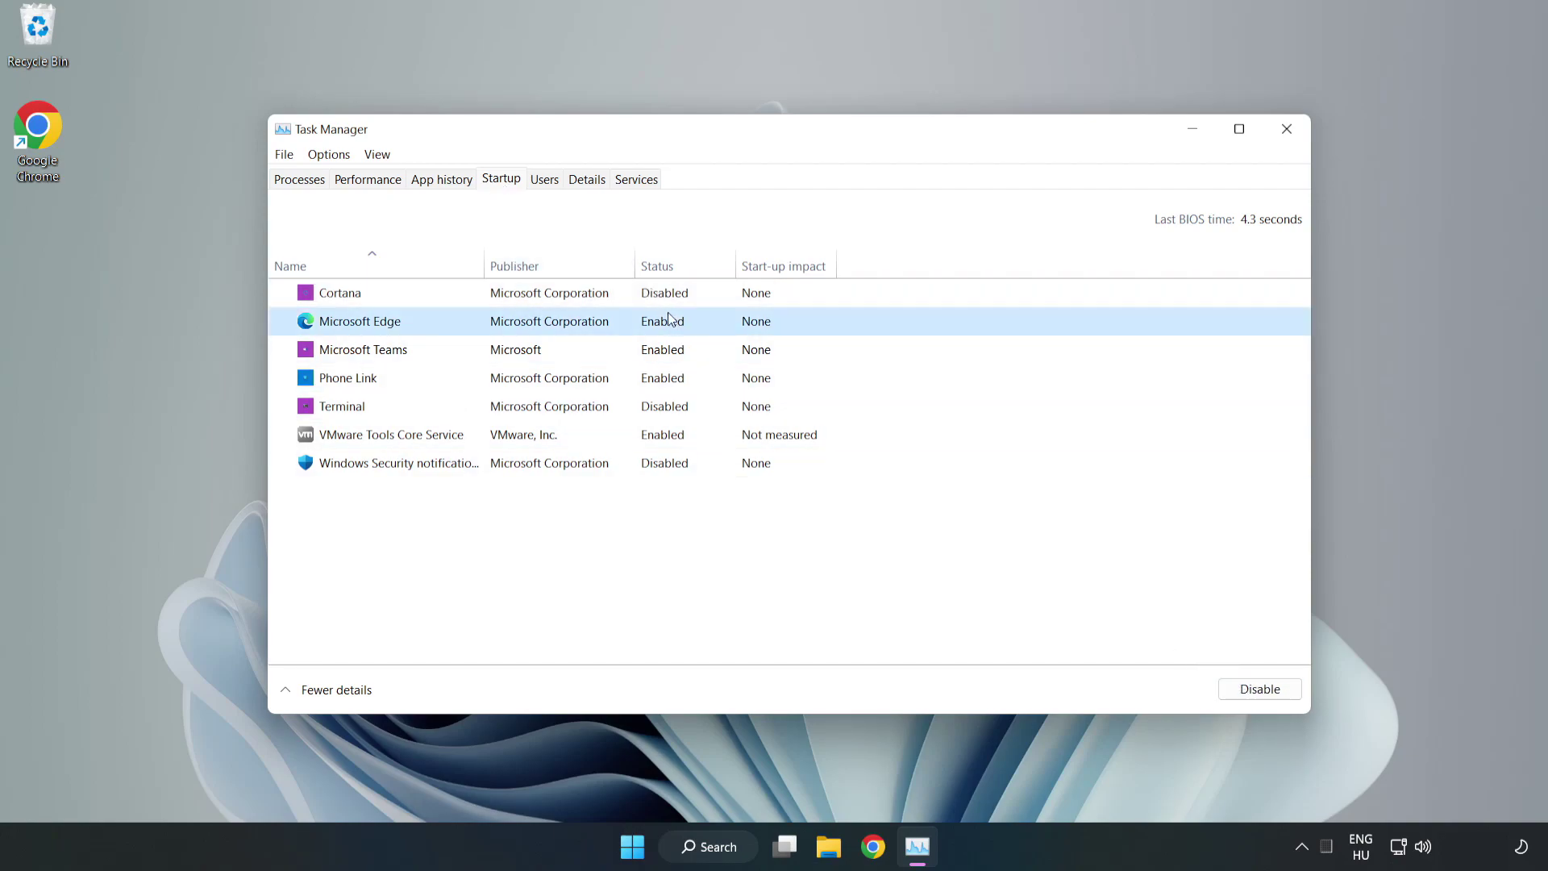
click(1259, 689)
click(629, 349)
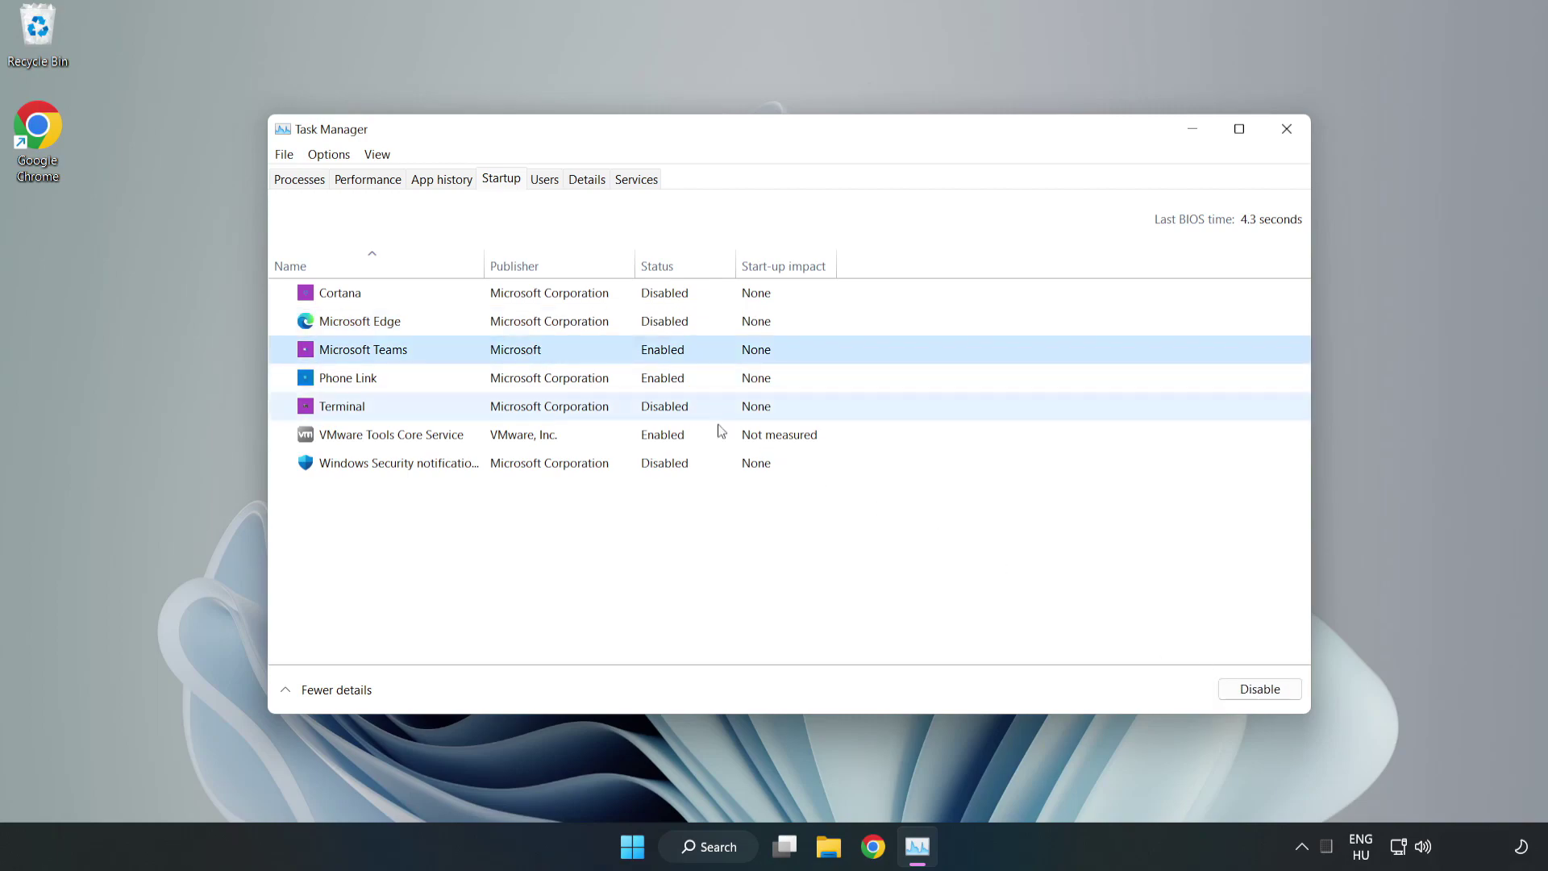
click(1257, 689)
click(518, 382)
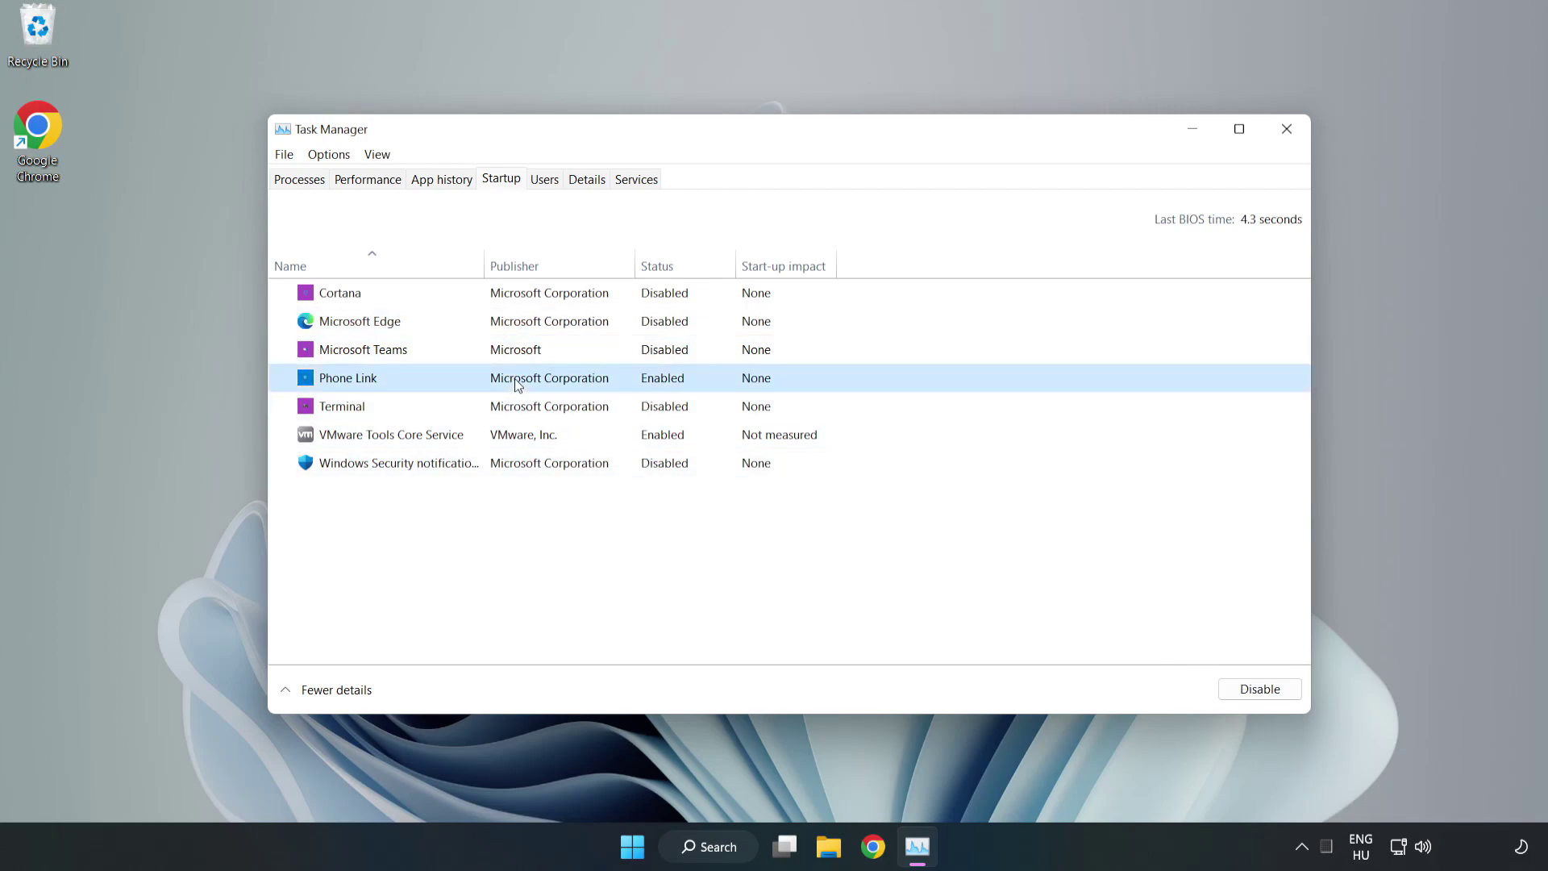
click(1227, 690)
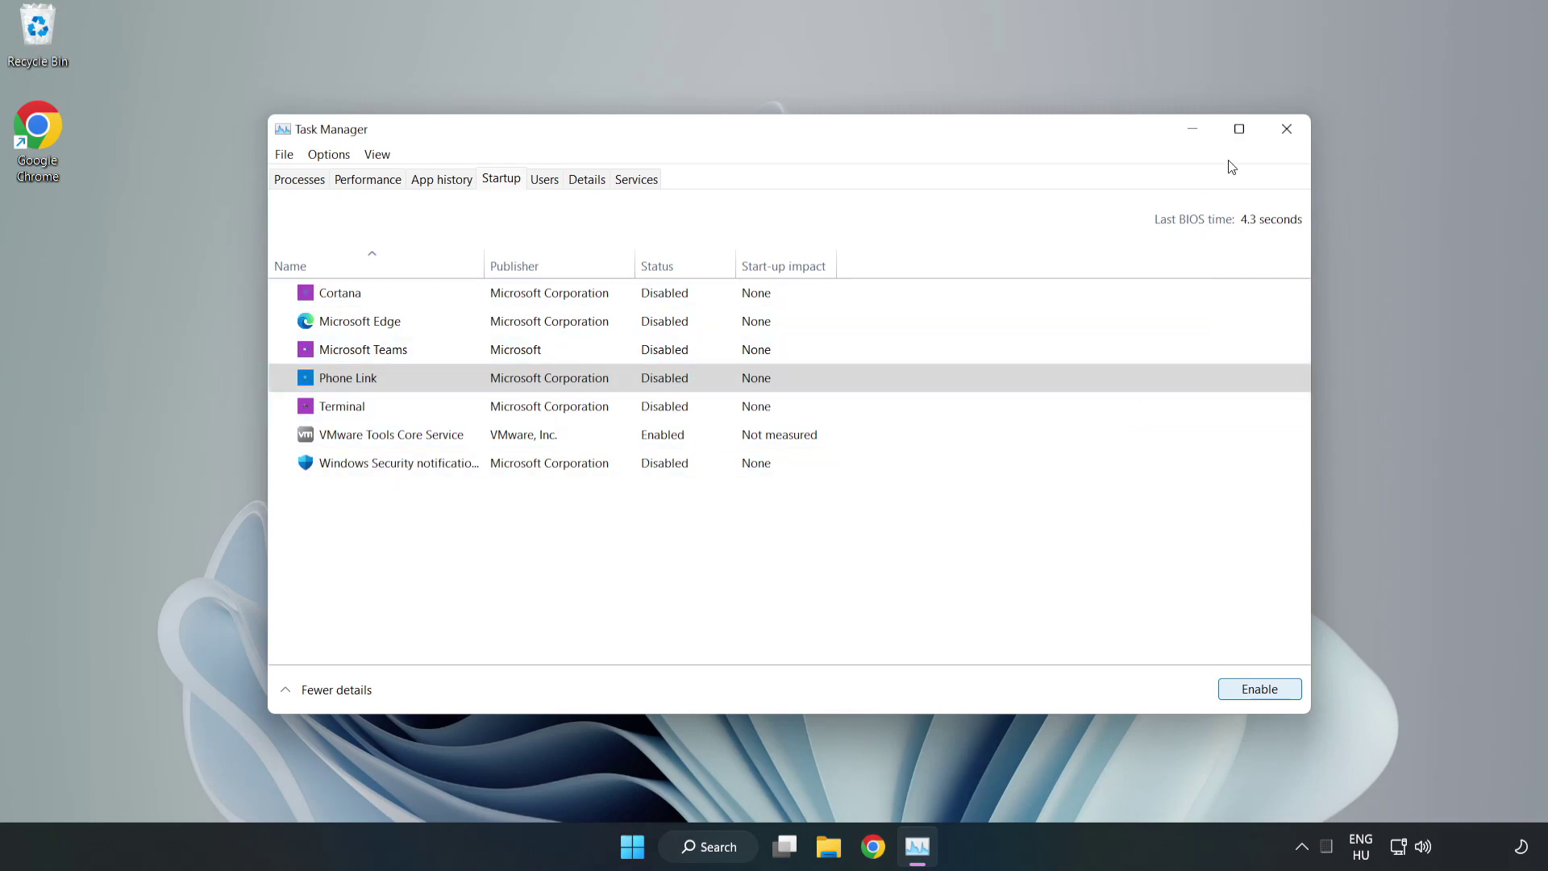
click(1288, 129)
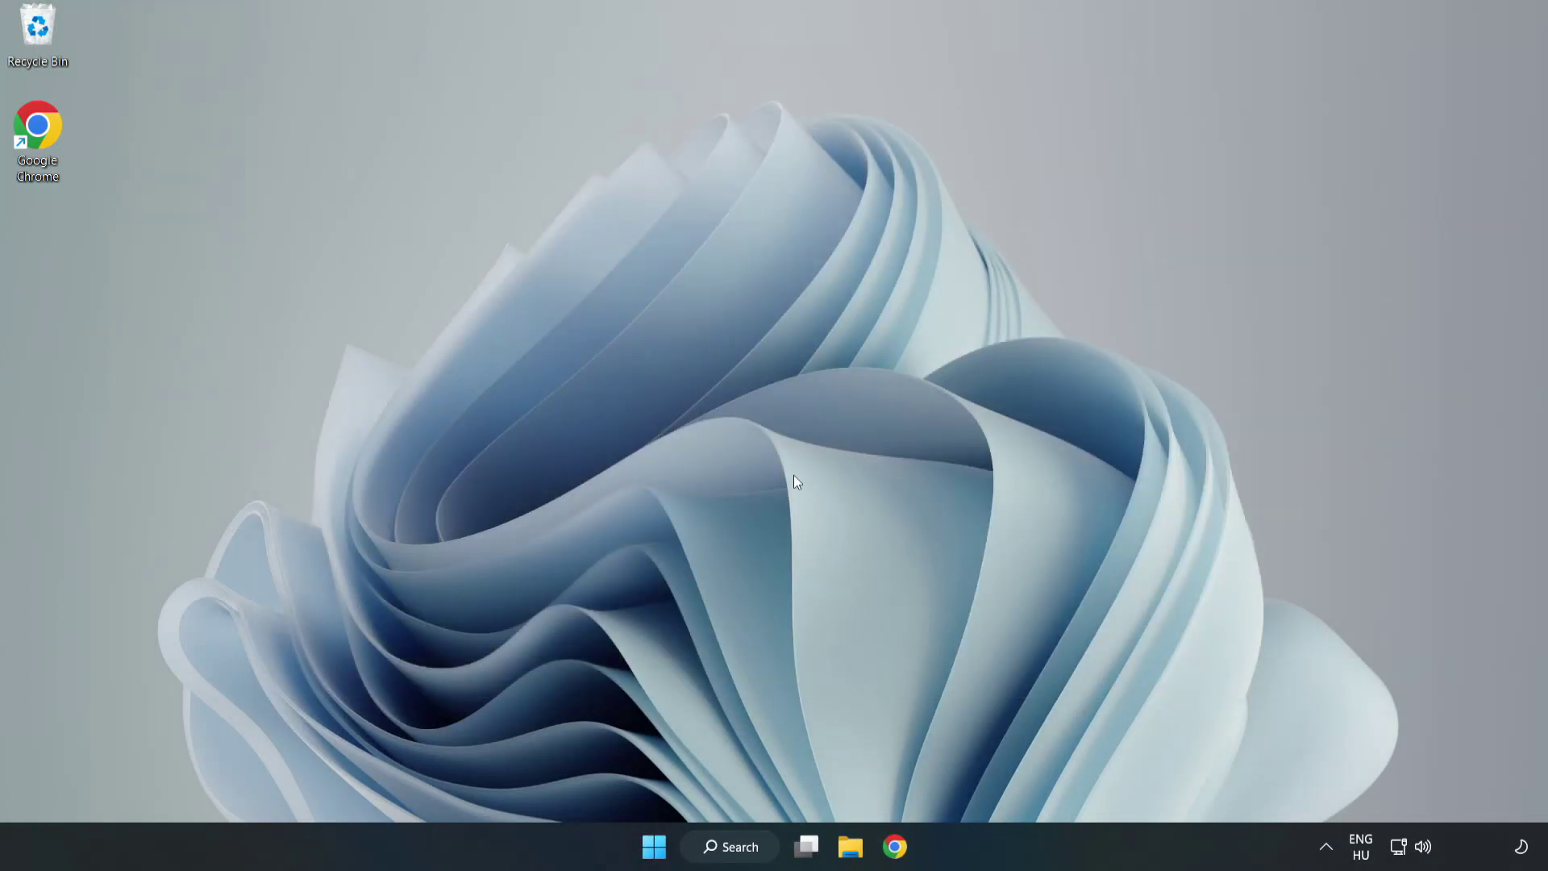
Search for 'cmd' and bring up the Command Prompt result's launch options.
click(754, 842)
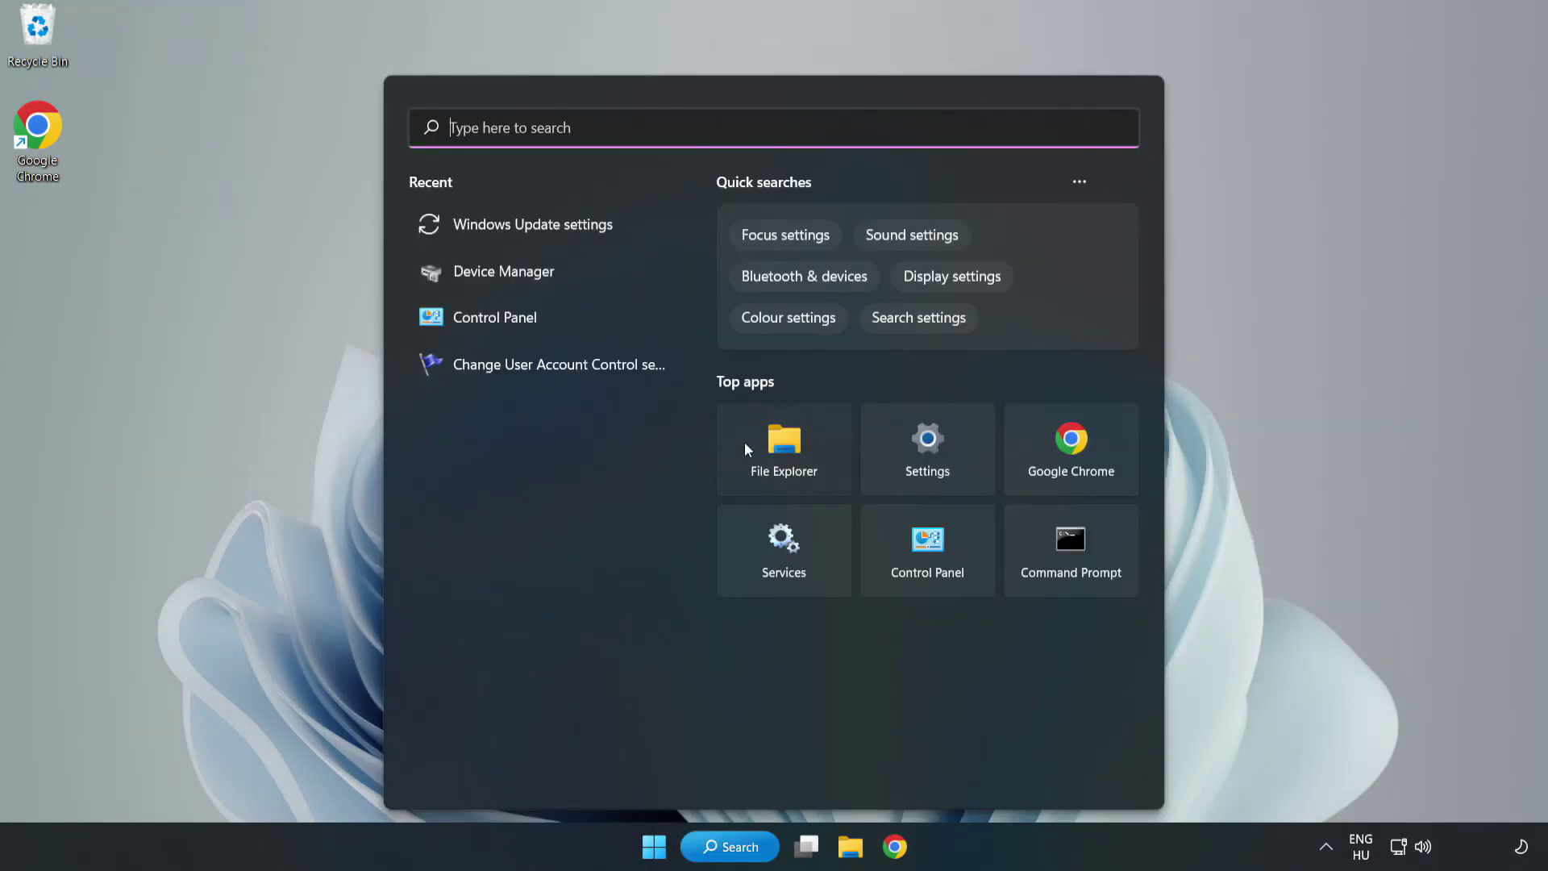
text(cmd)
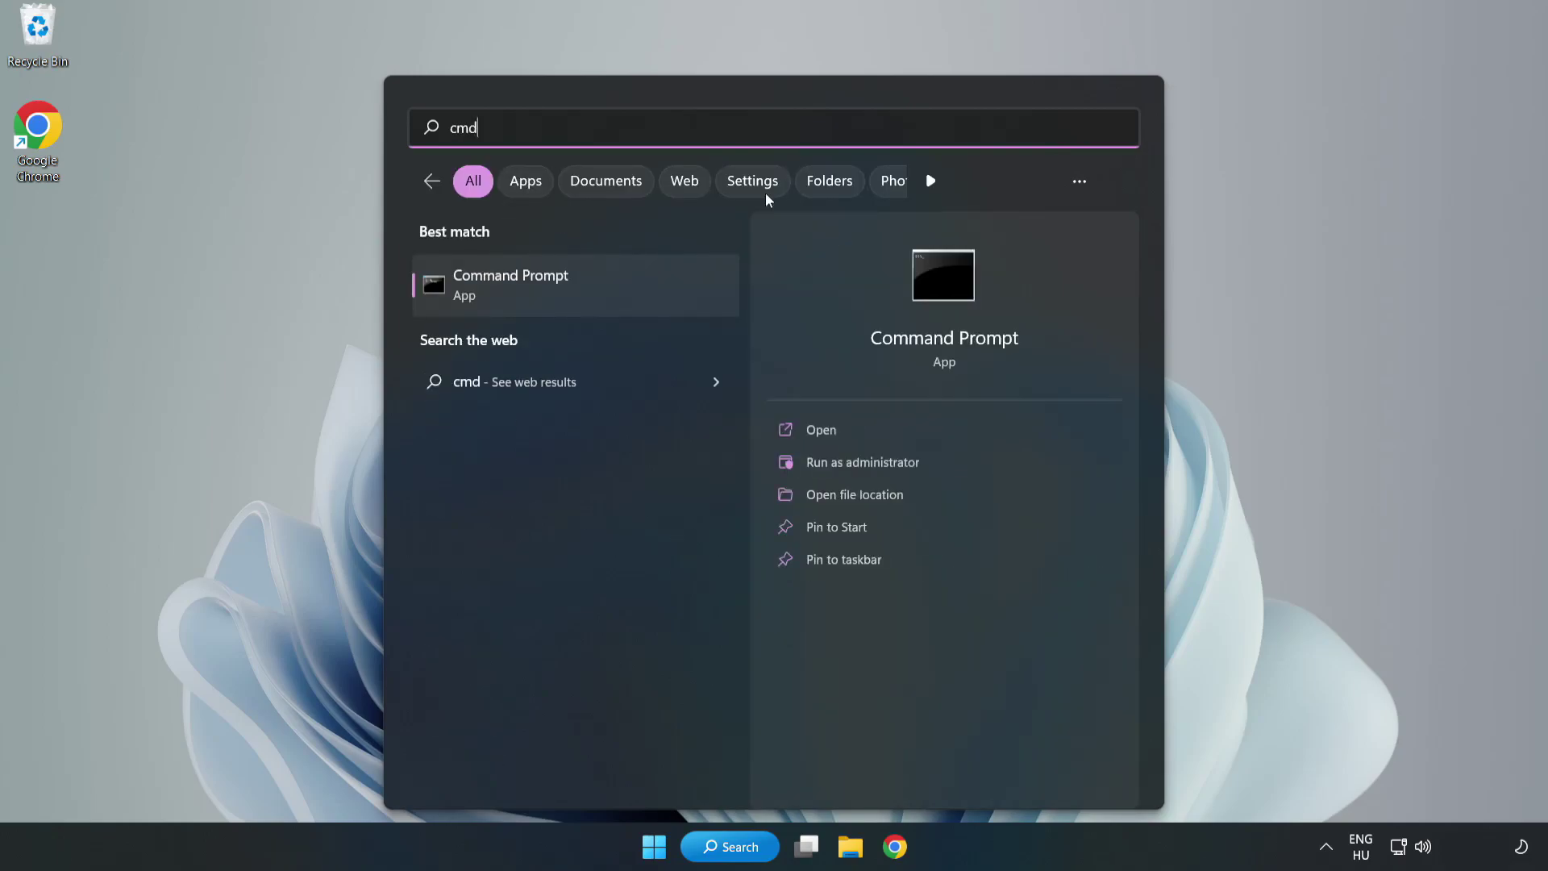
right_click(609, 292)
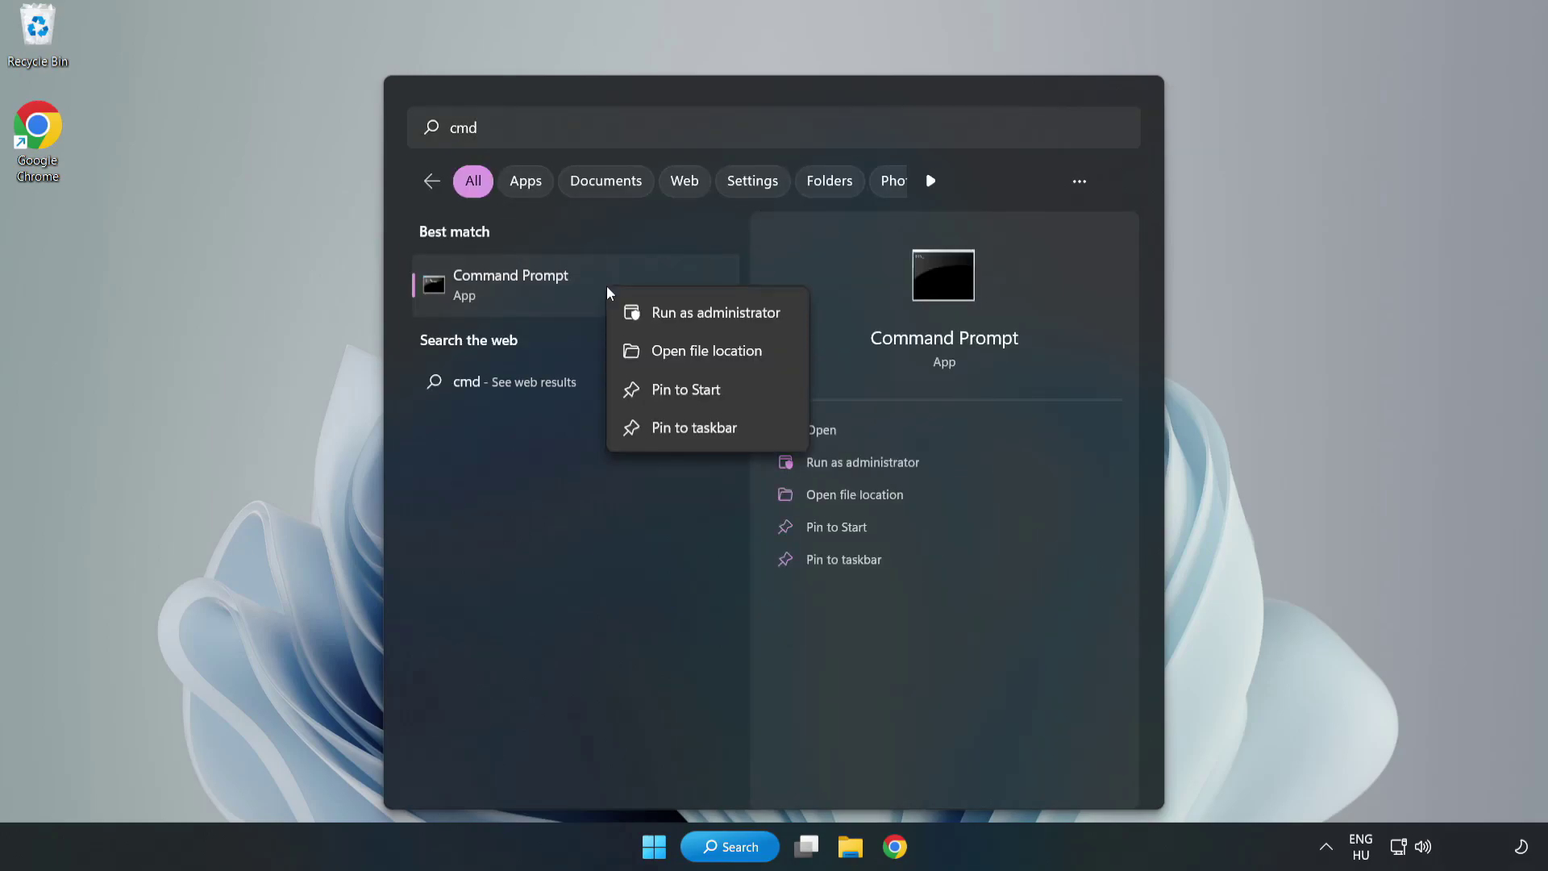
Run sfc /scannow in an administrator Command Prompt, finding no integrity violations, then close it.
click(670, 315)
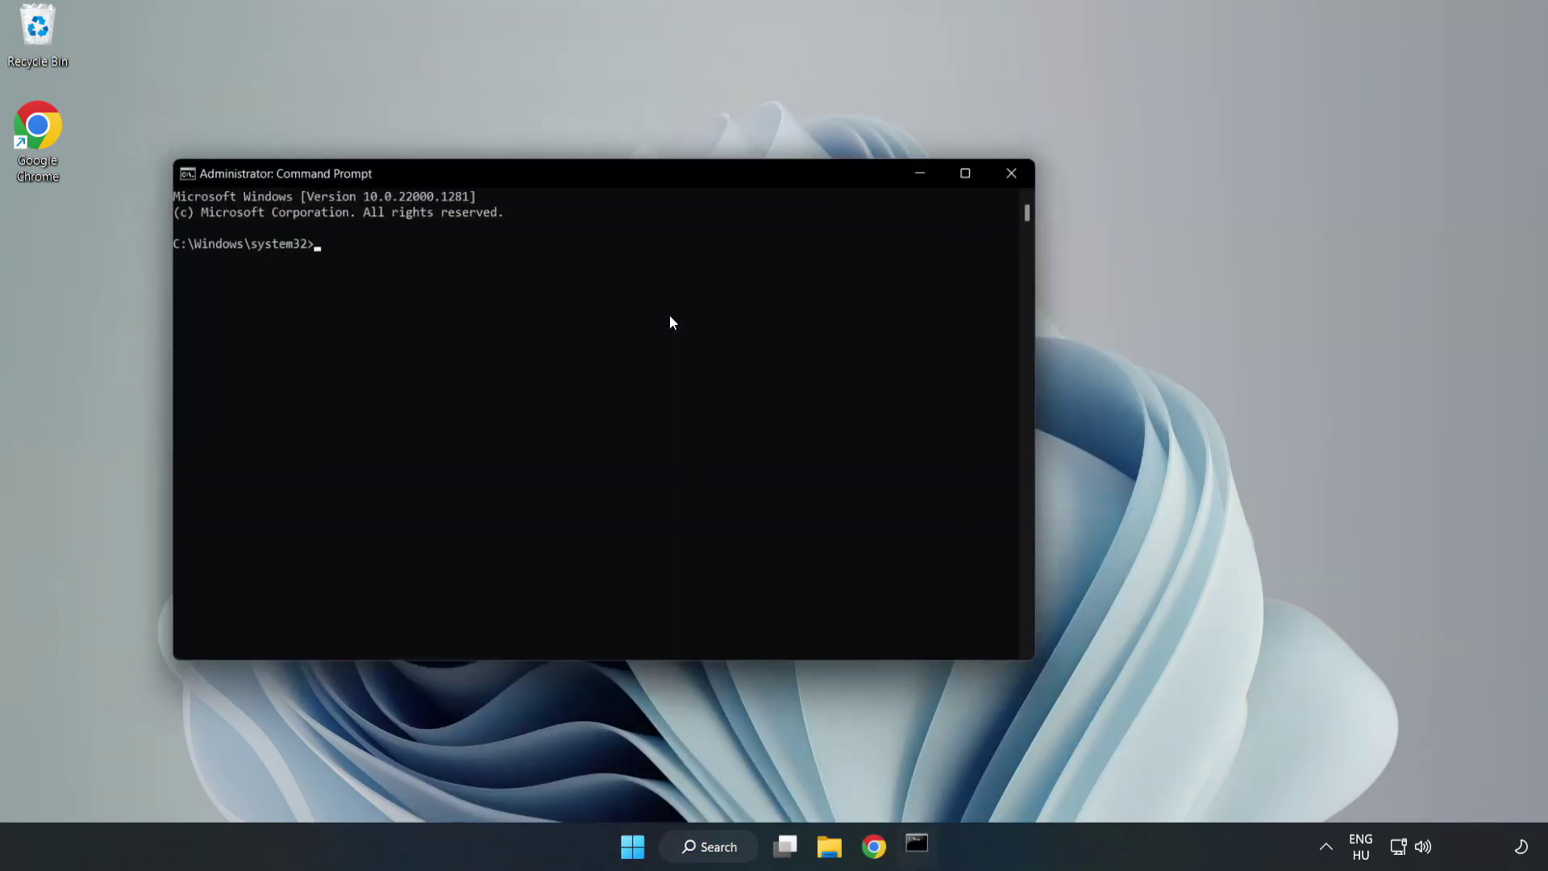
drag(616, 172, 790, 180)
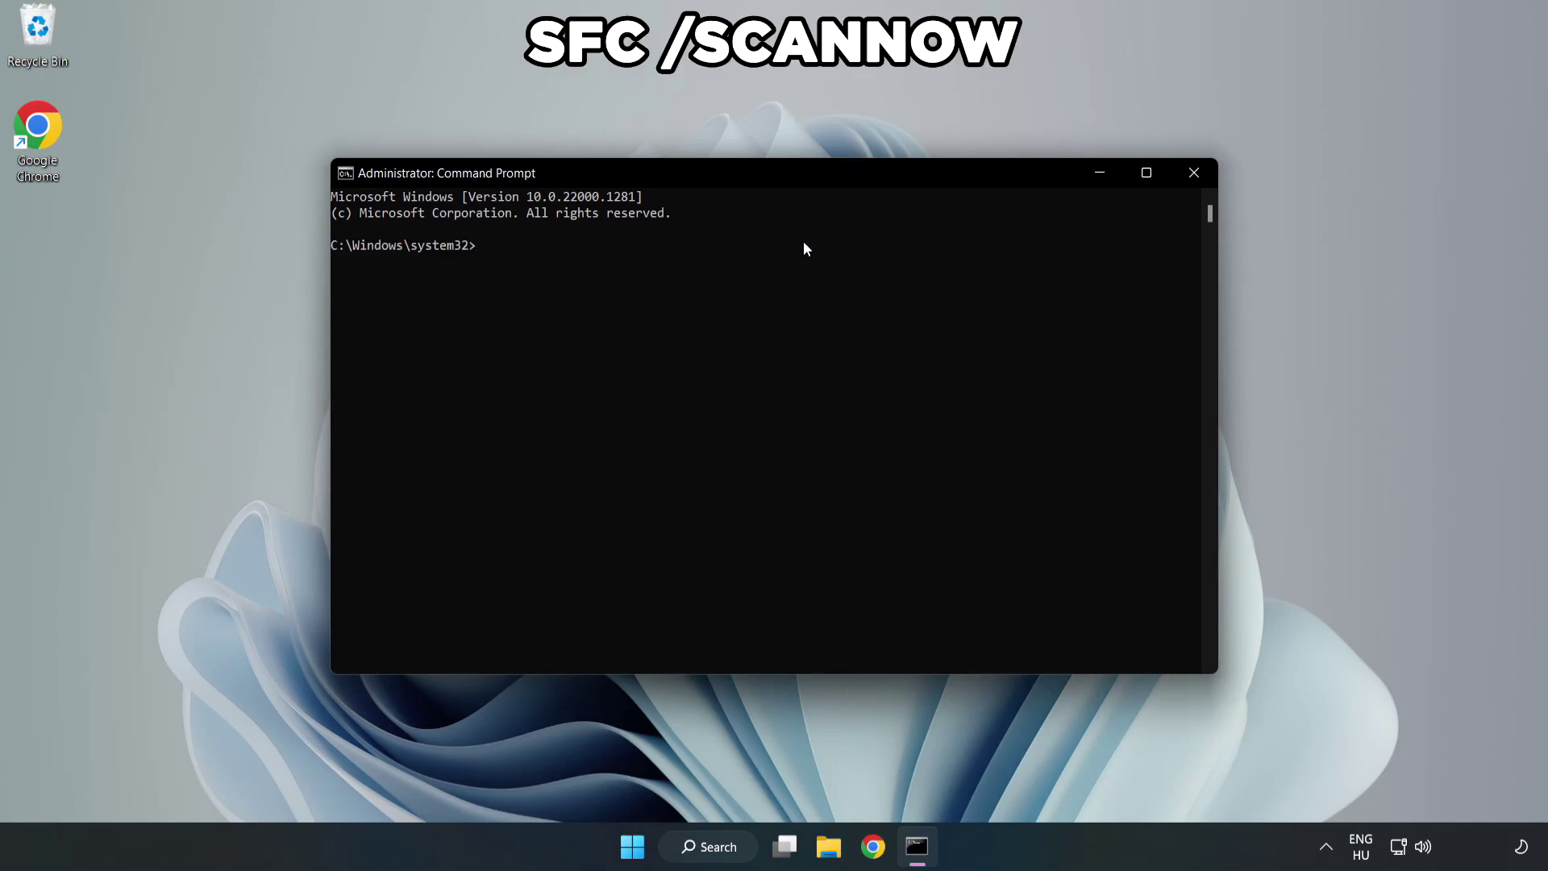
text(sfc /scannow)
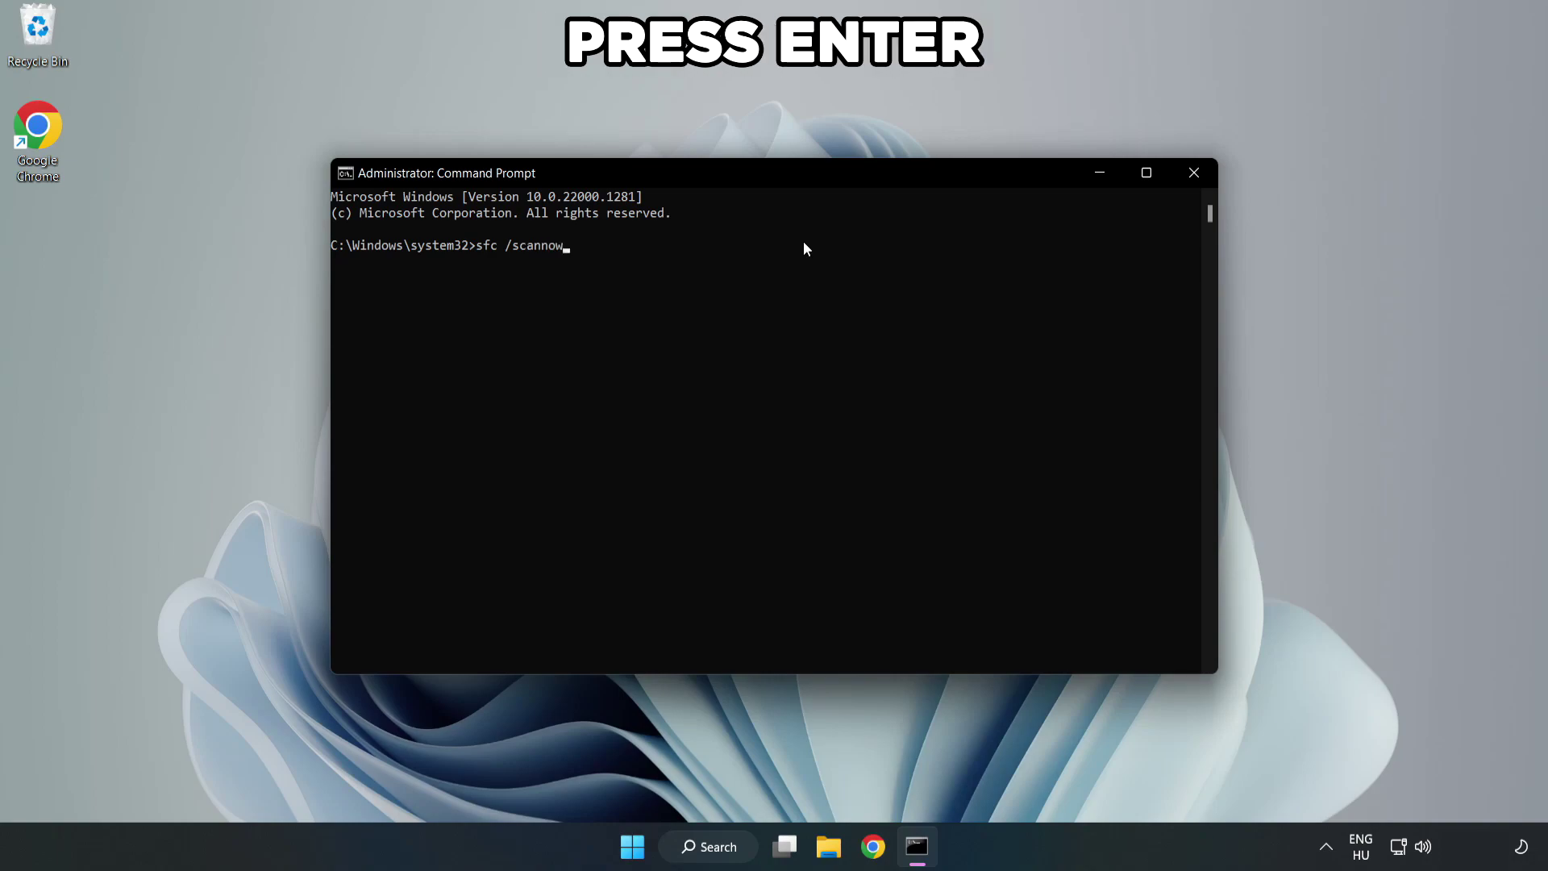
key(Return)
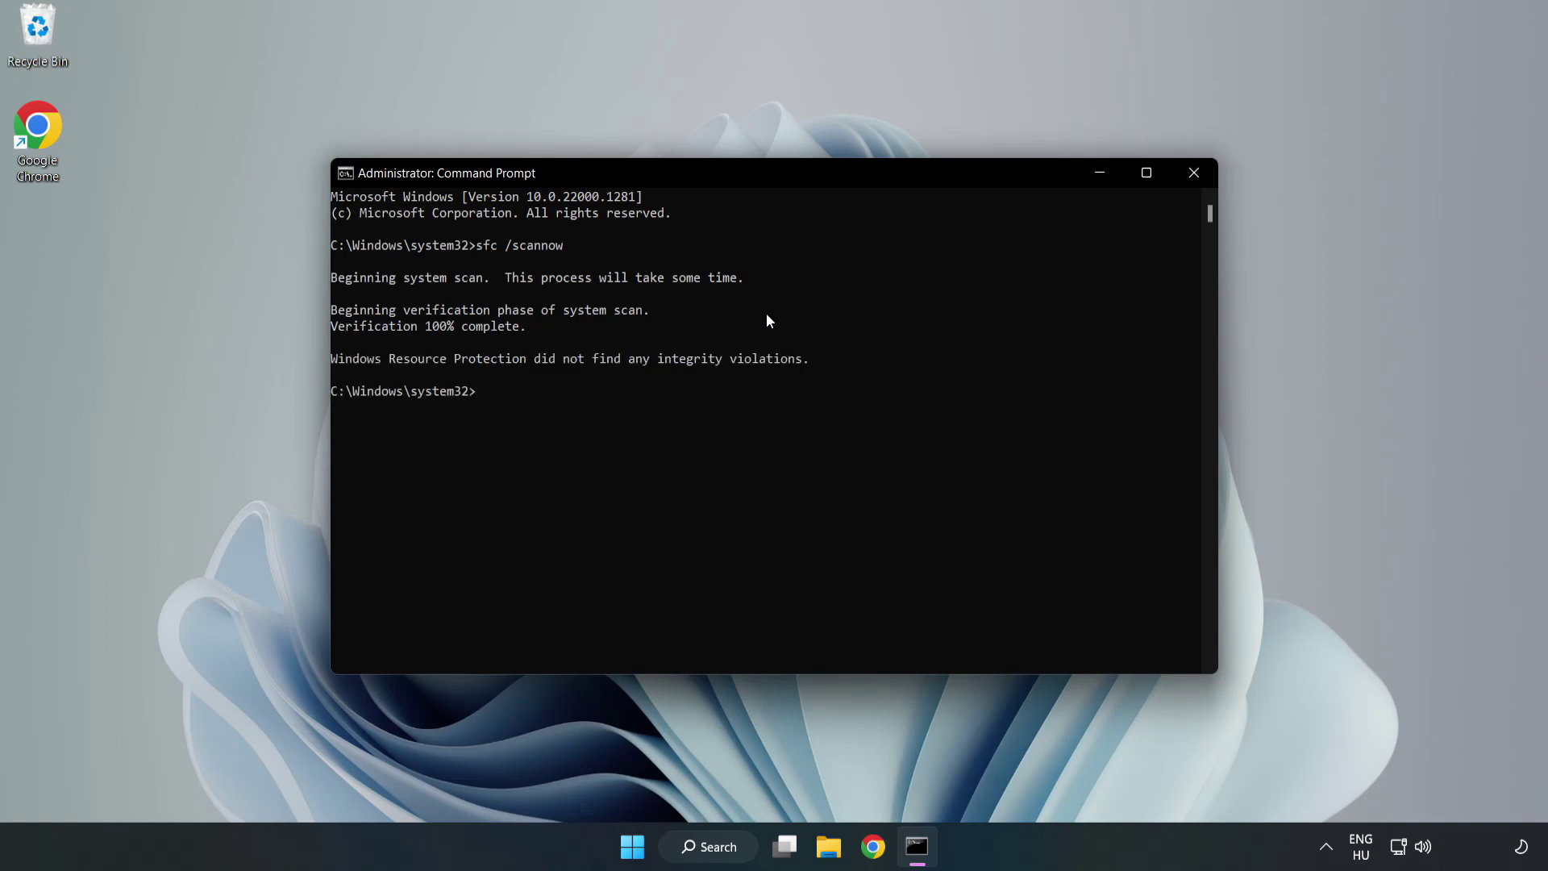
click(1193, 184)
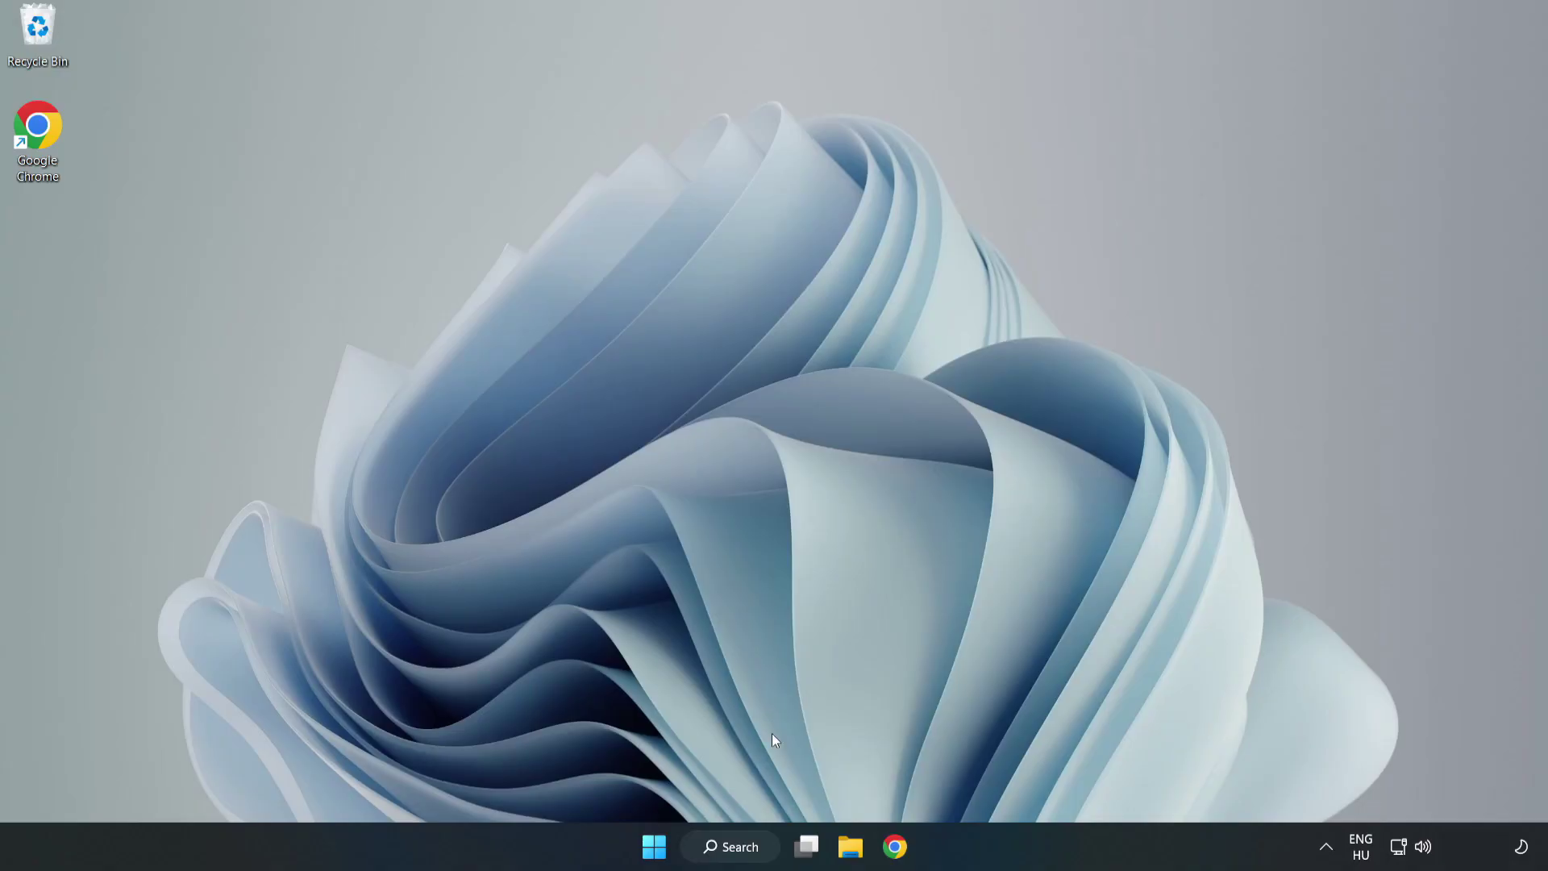
Search Windows for 'security' and launch the Windows Security app.
click(740, 850)
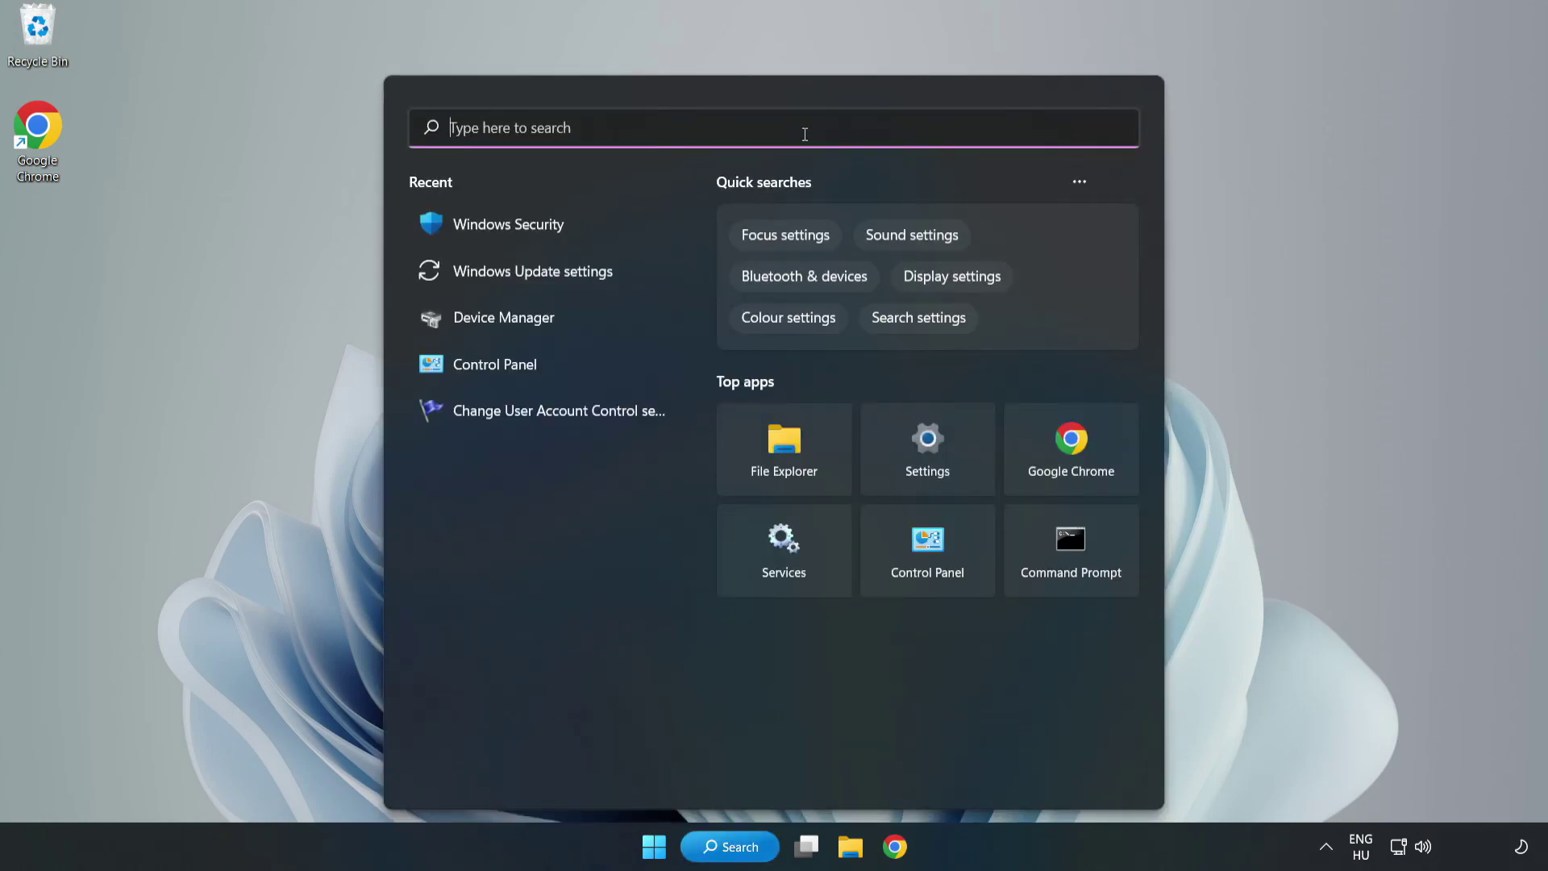
text(secu)
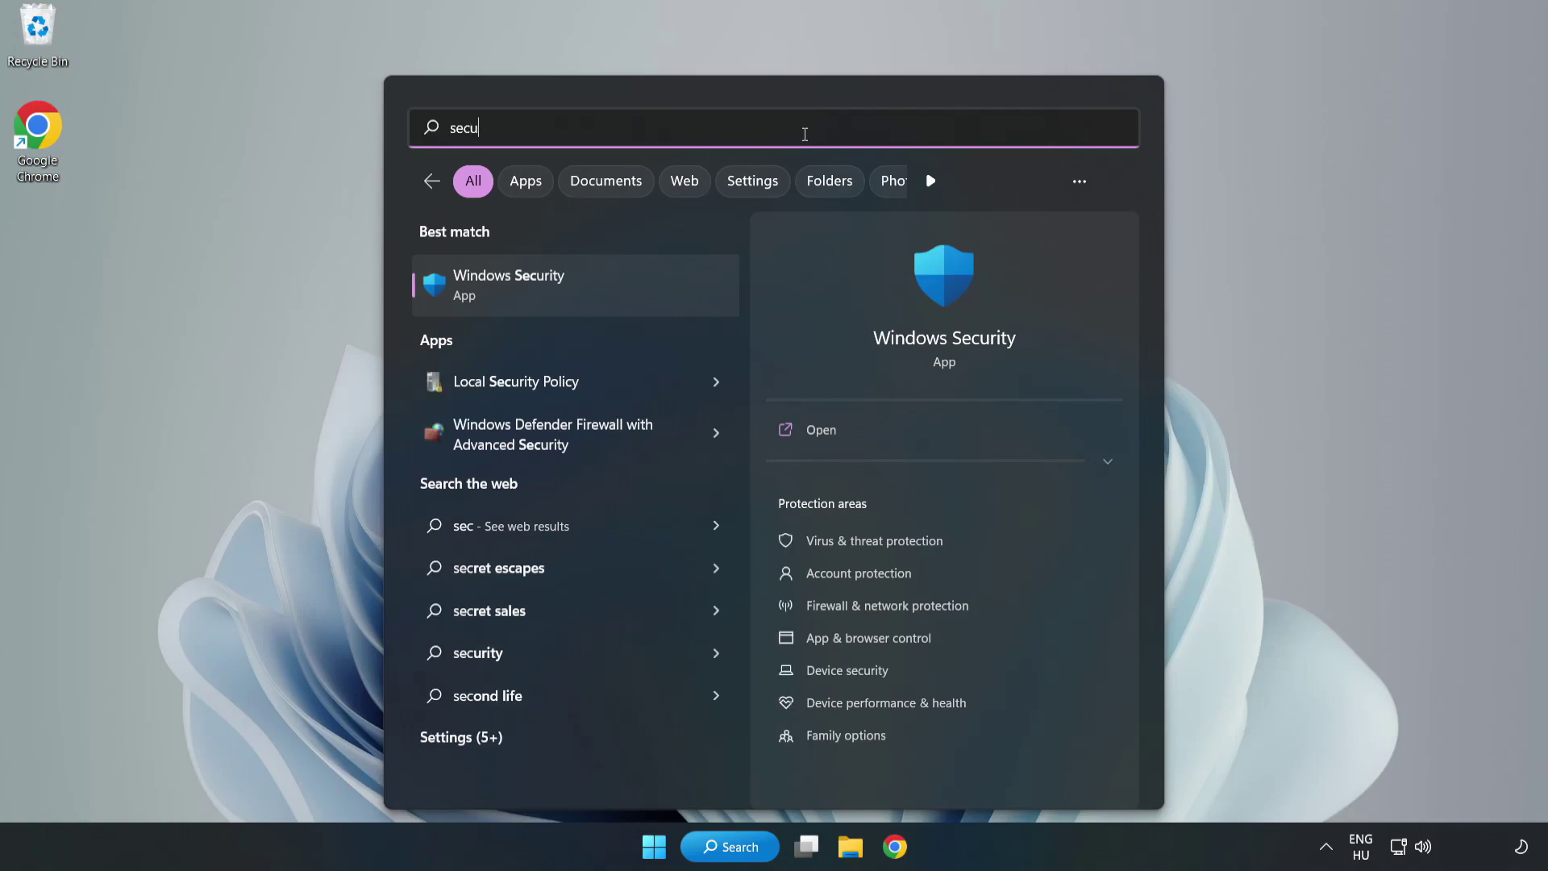
text(rity)
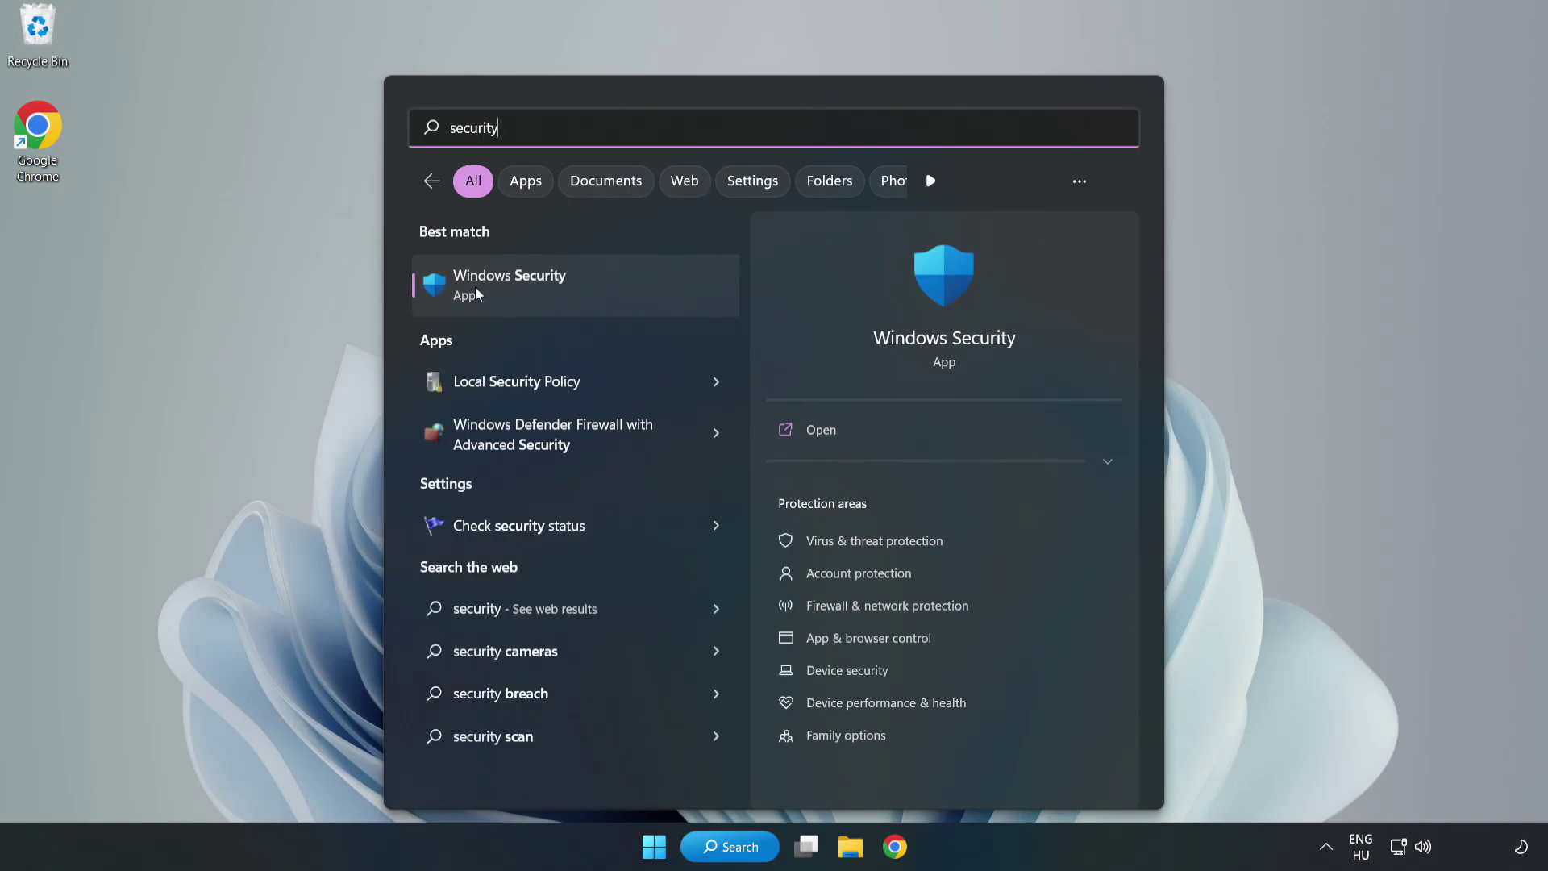
click(551, 300)
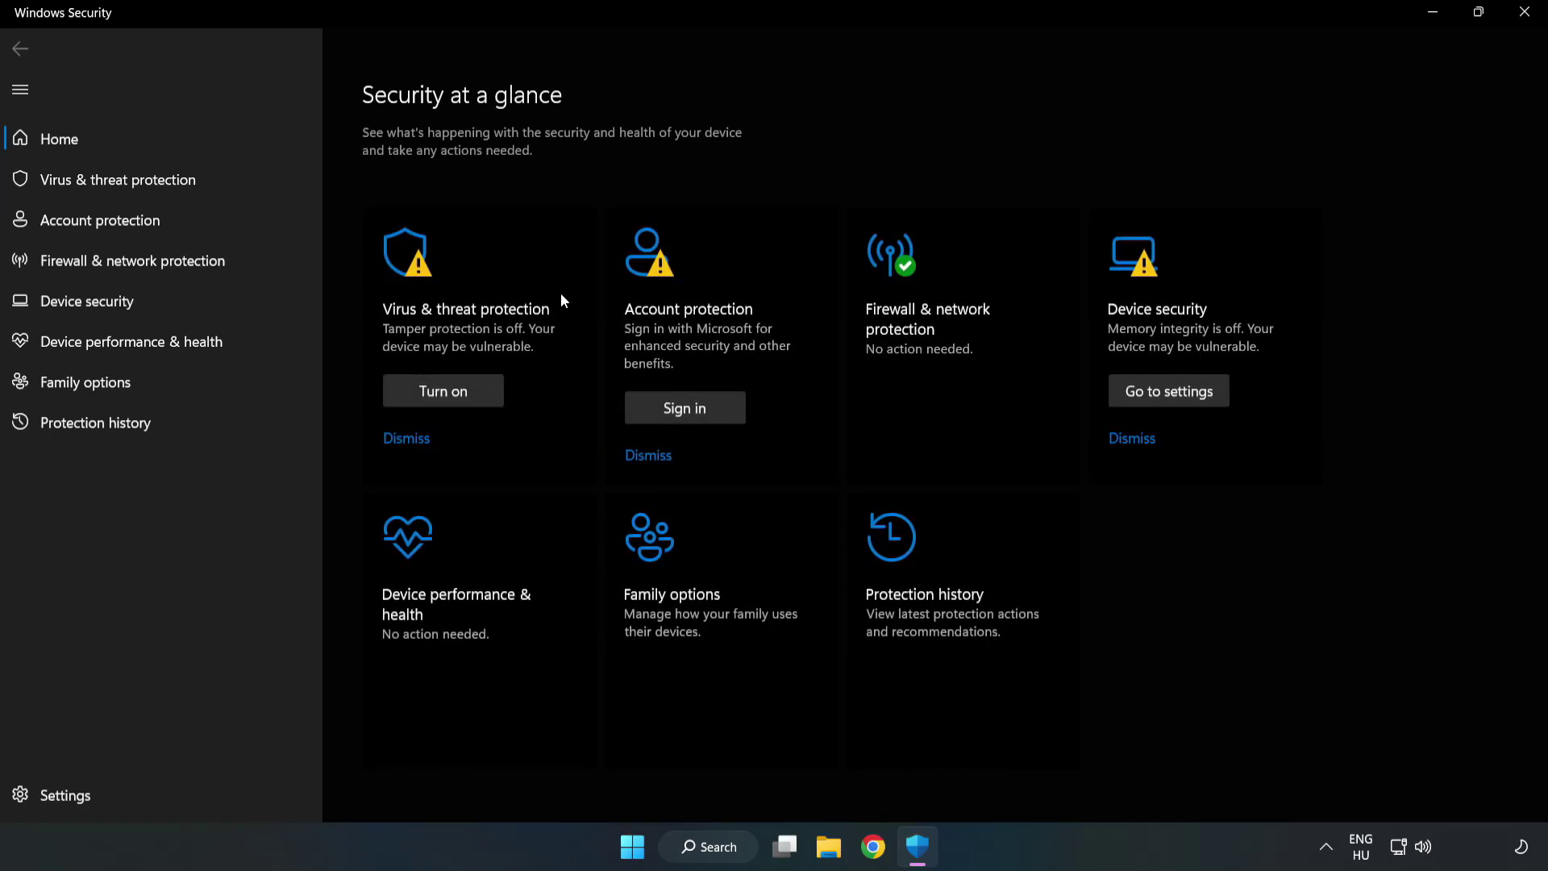
Open Virus & threat protection and its Manage settings page, scrolling toward the exclusions section.
click(101, 187)
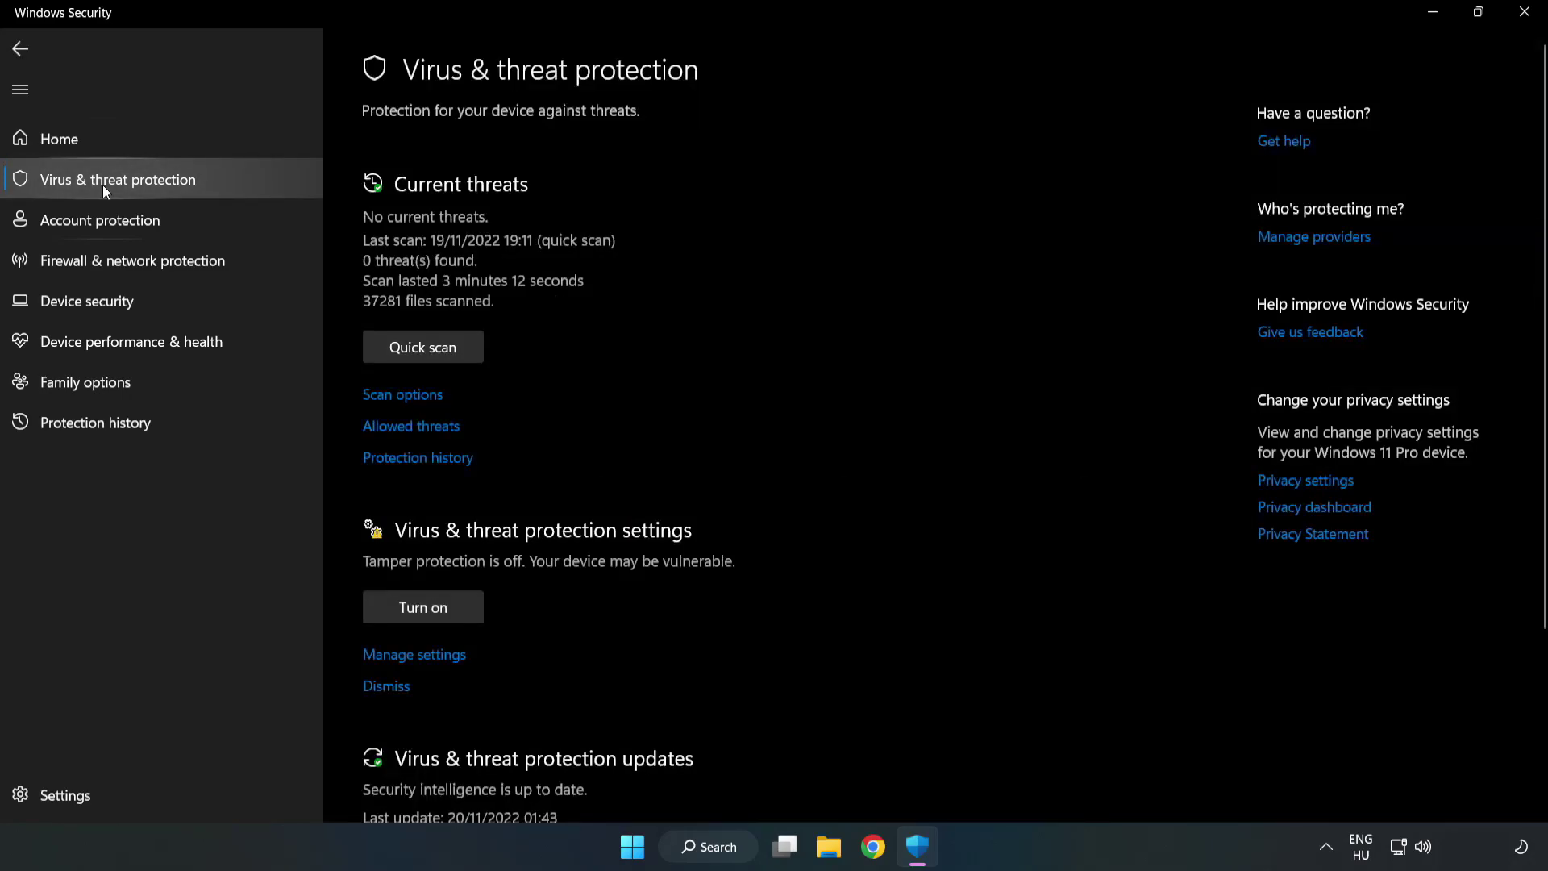
scroll(808, 317, down, 3)
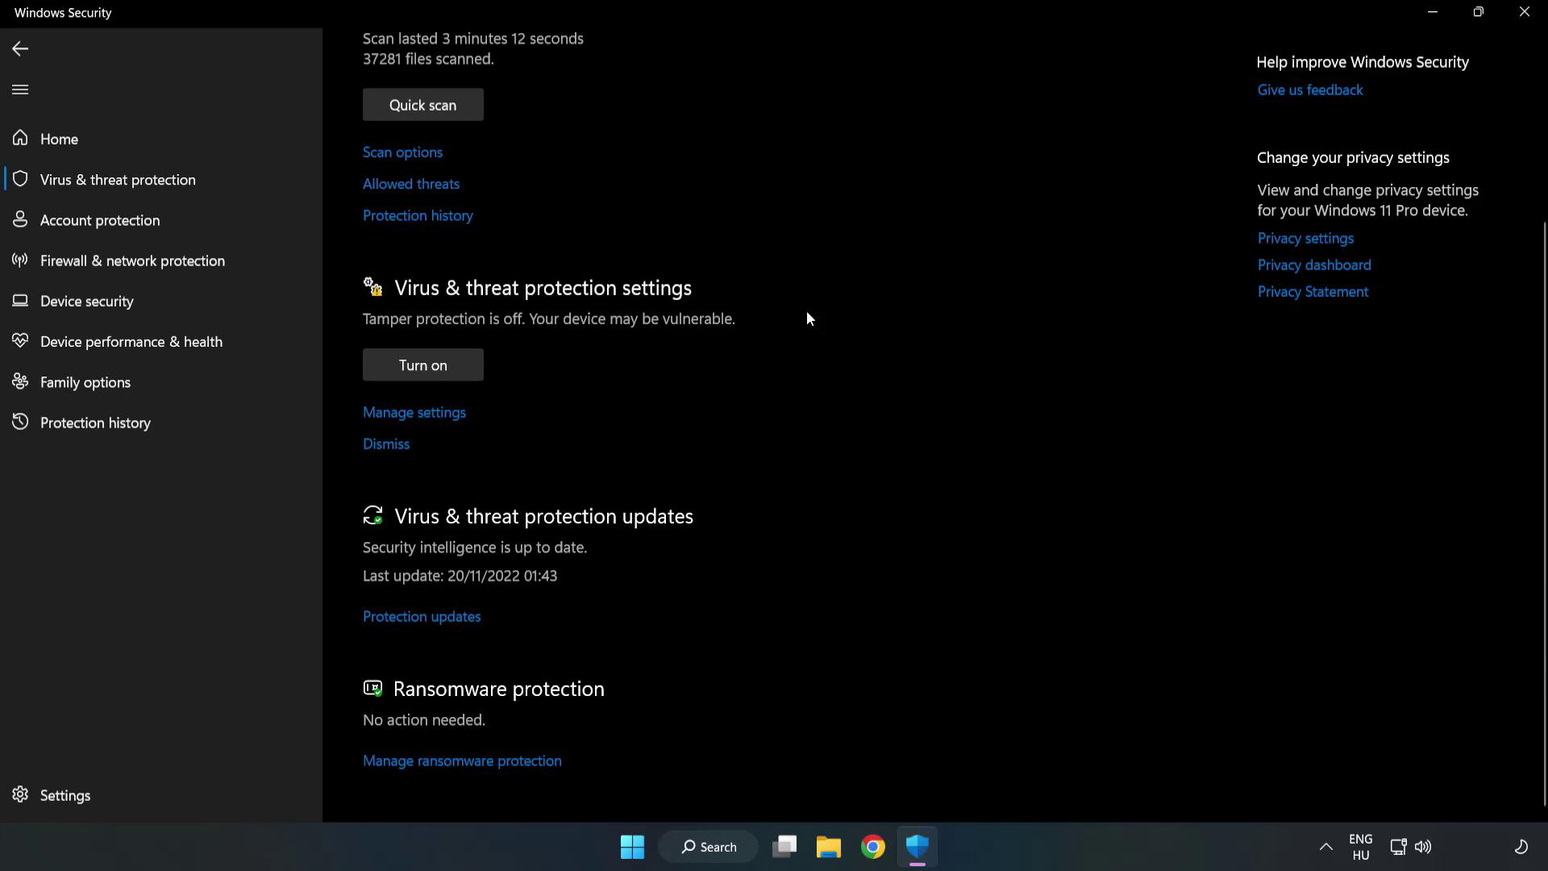
click(423, 417)
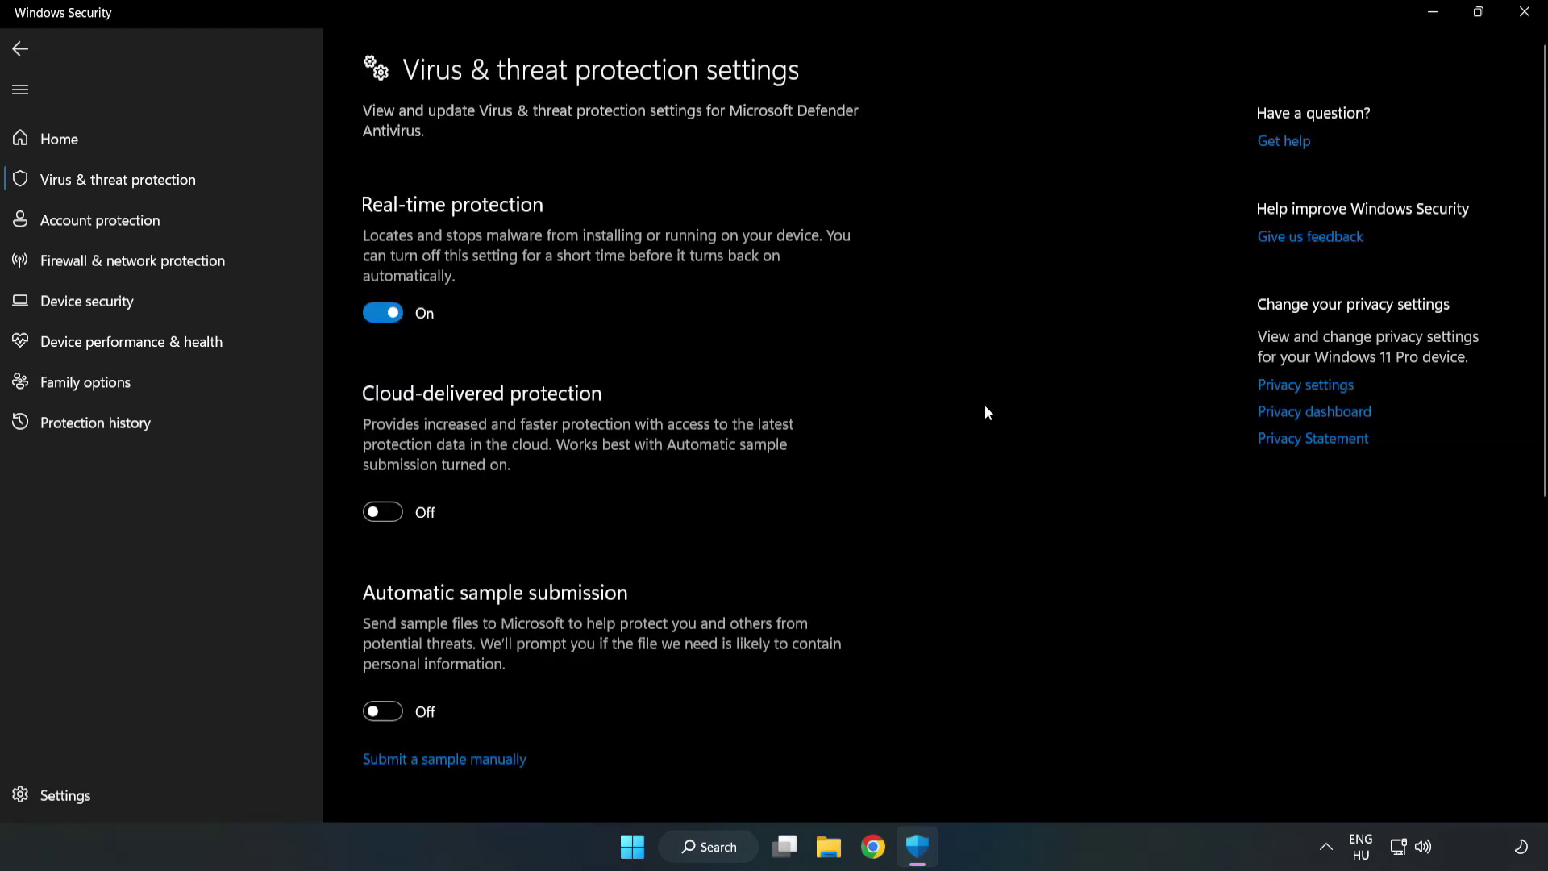
scroll(985, 406, down, 6)
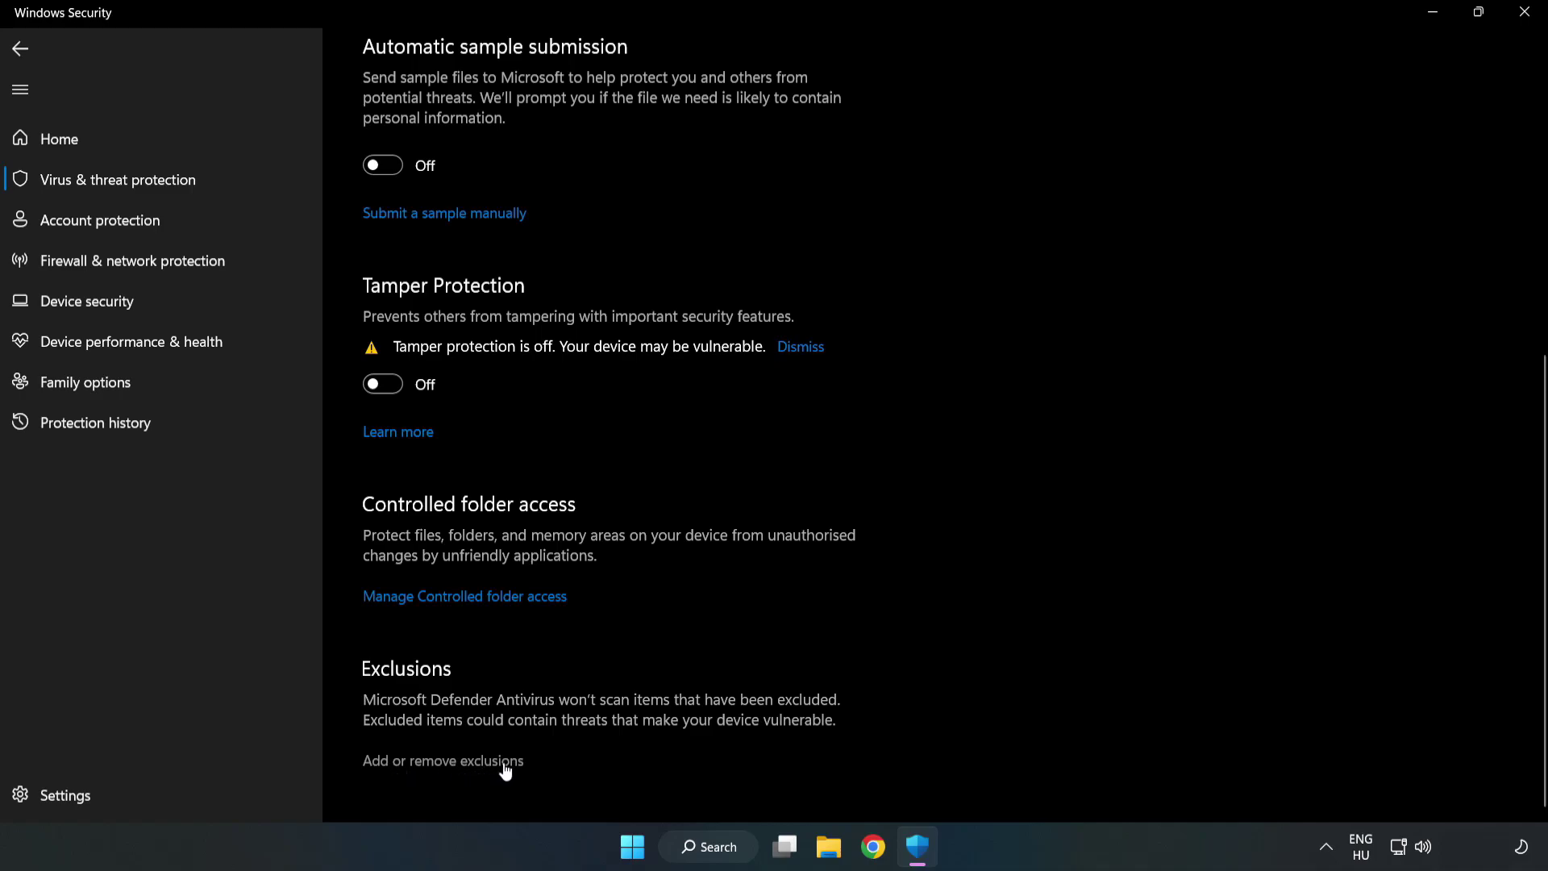
On the Exclusions page, start adding a new File exclusion.
click(456, 762)
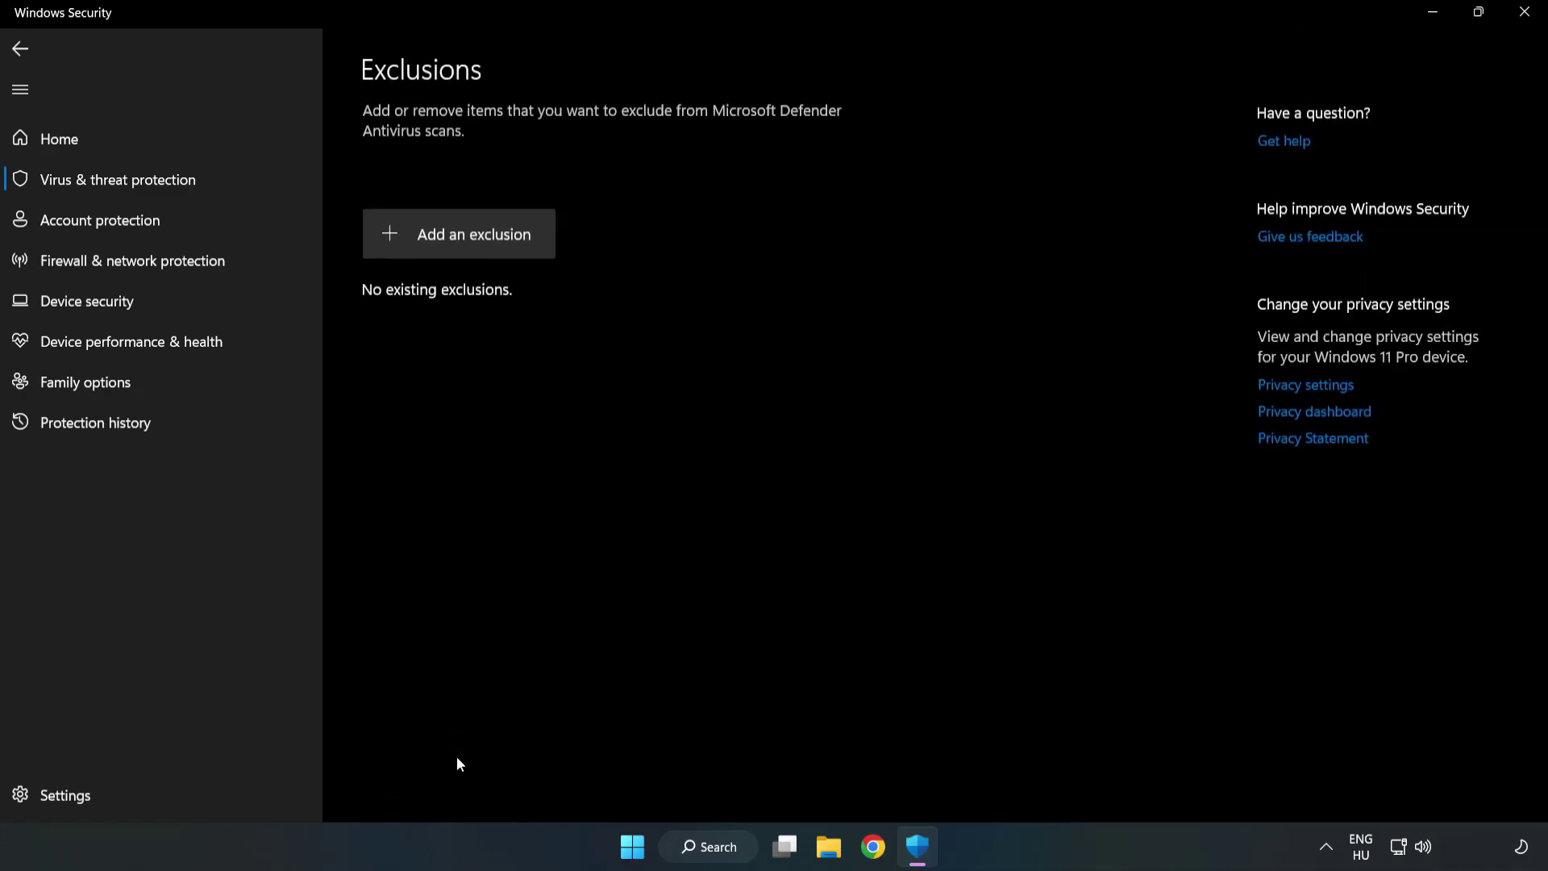
click(473, 241)
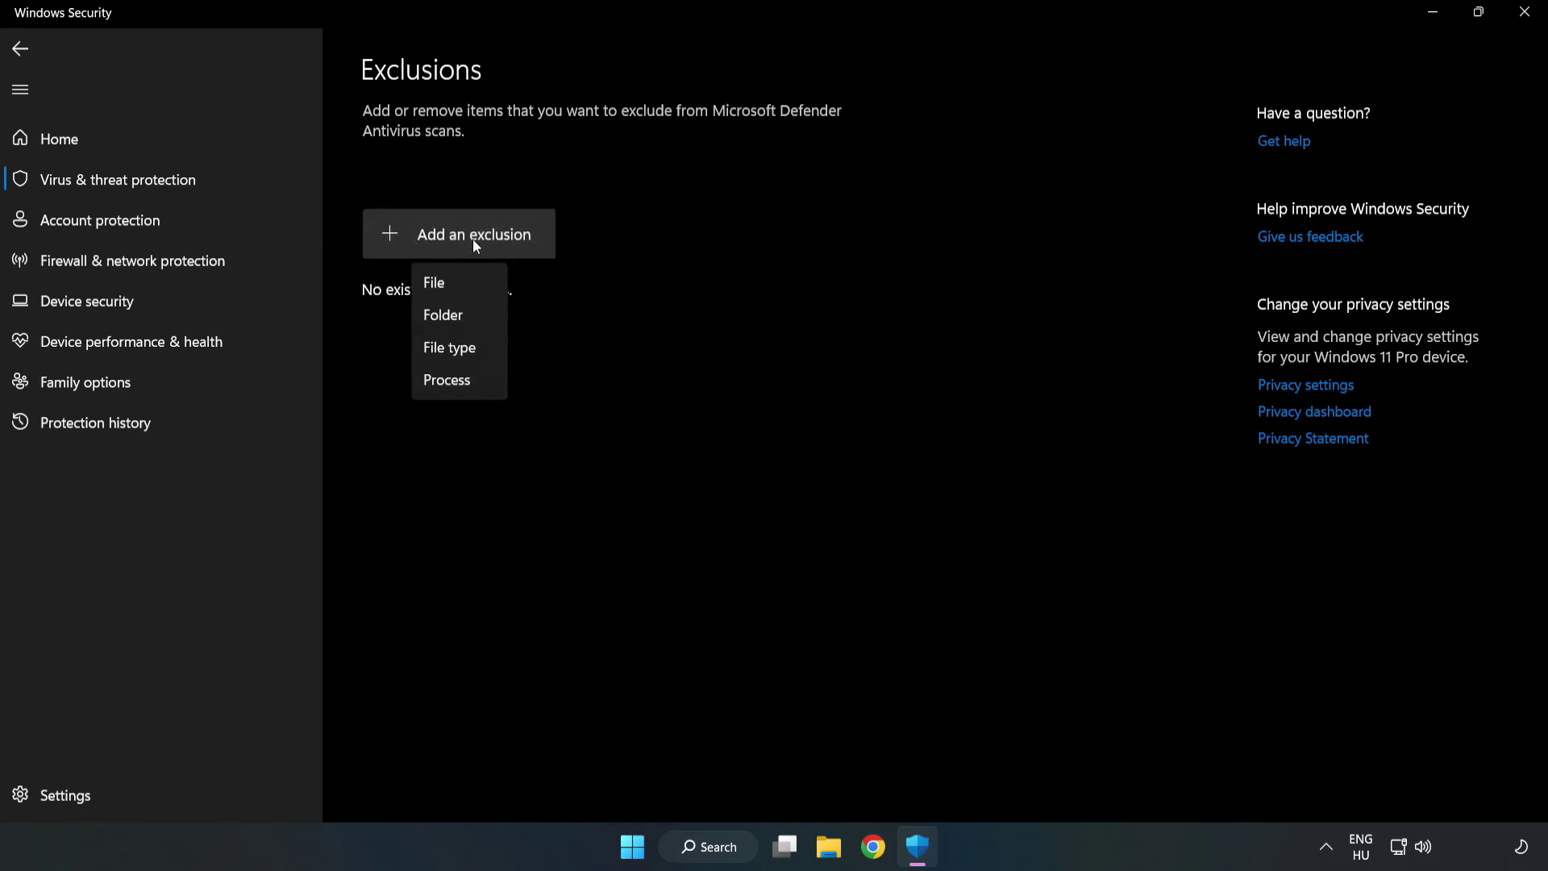
click(440, 283)
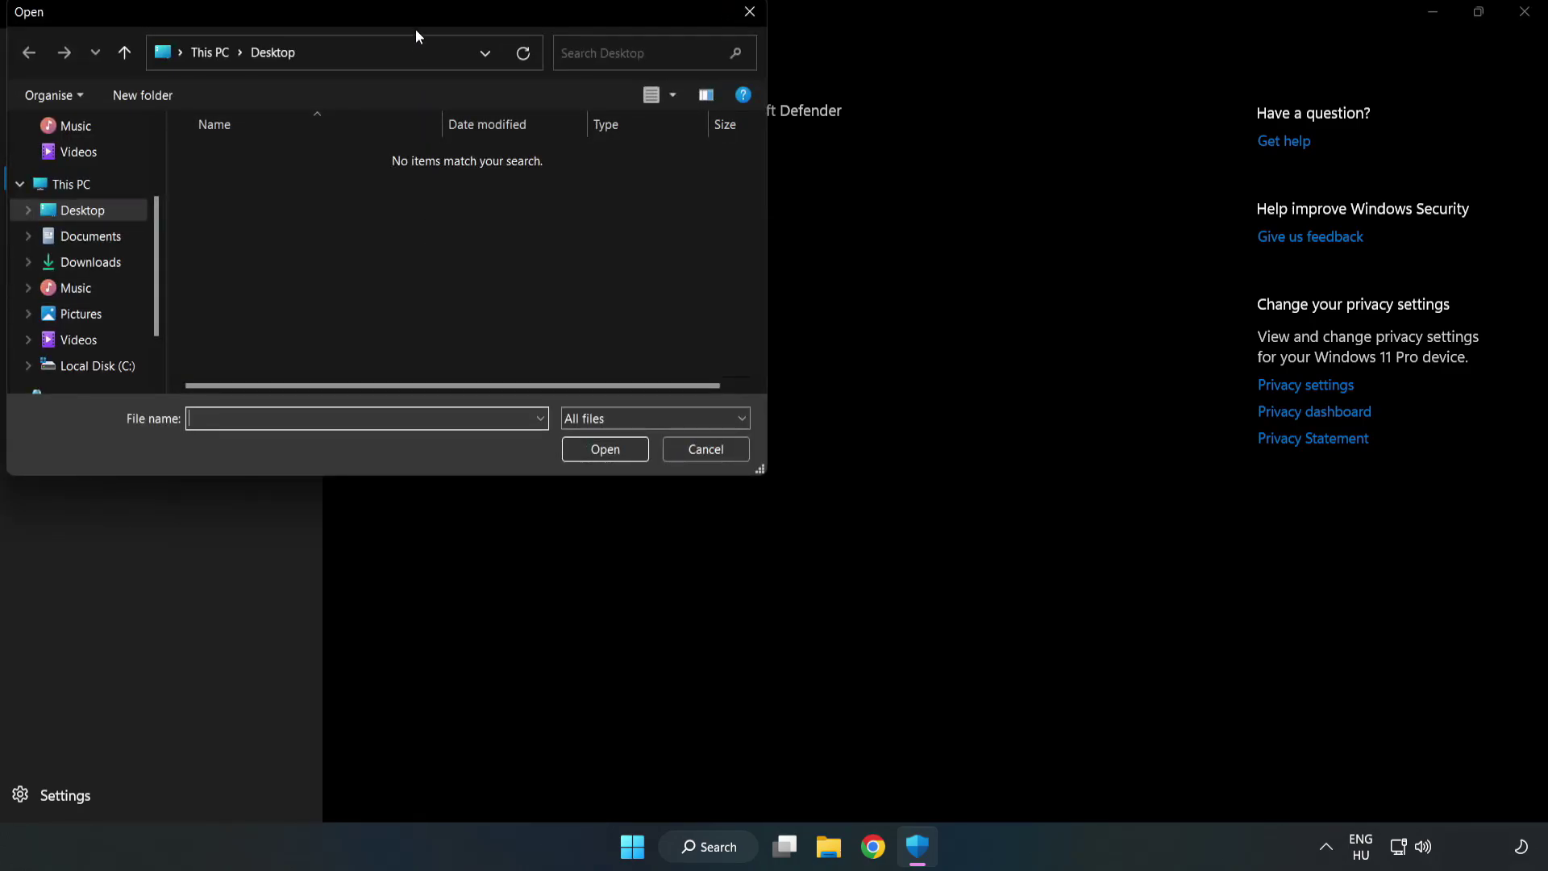
drag(416, 30, 713, 172)
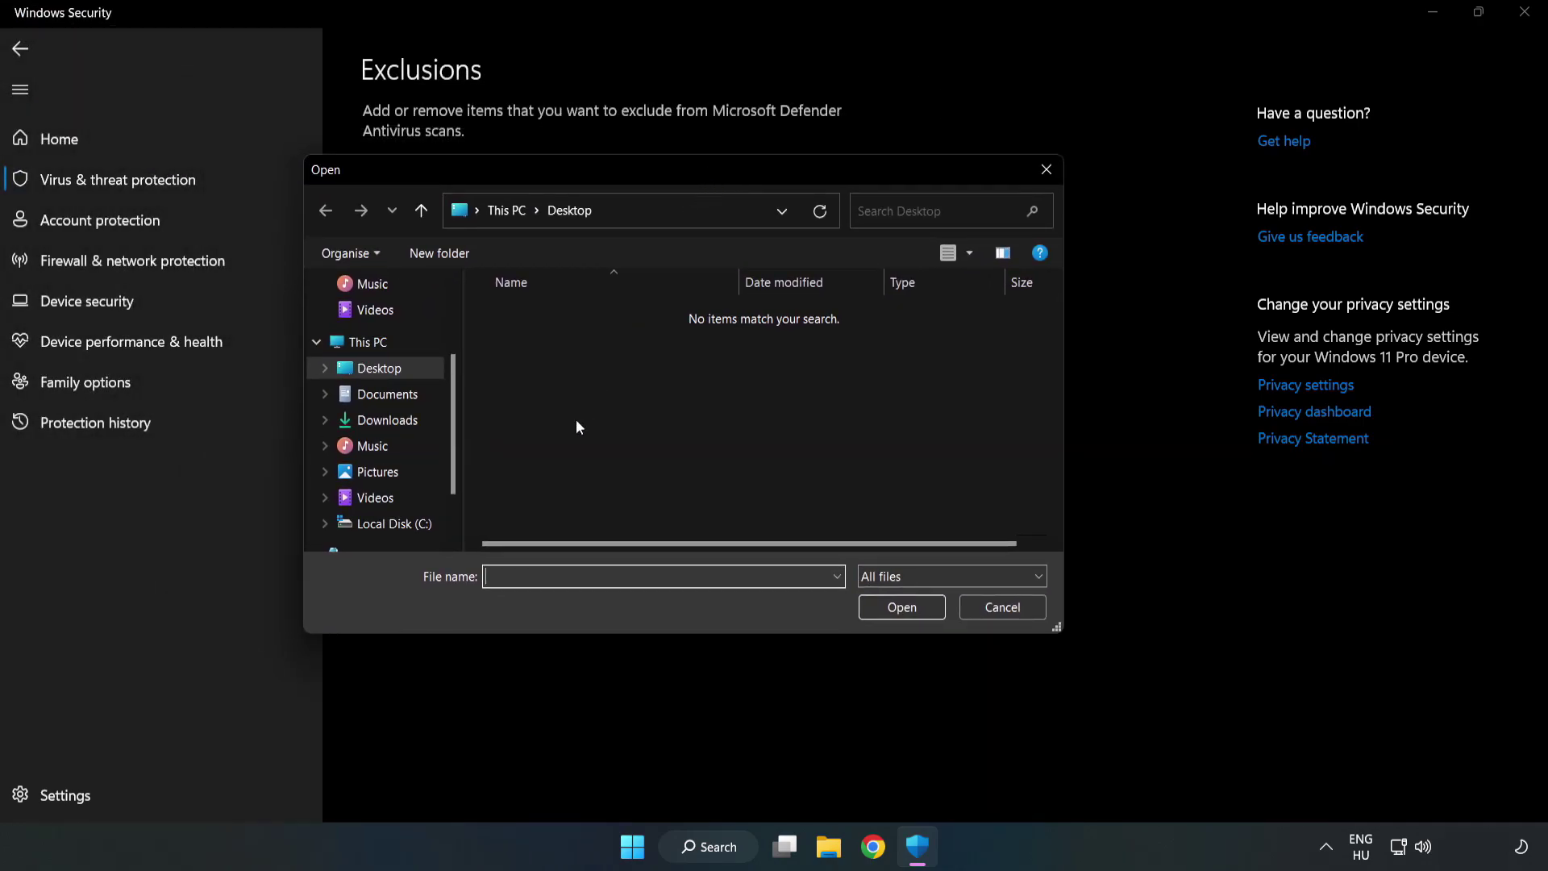
Exclude the NOT WORKING APP shortcut from C:\Program Files (x86)\NOT WORKING APP, then close Windows Security.
click(395, 524)
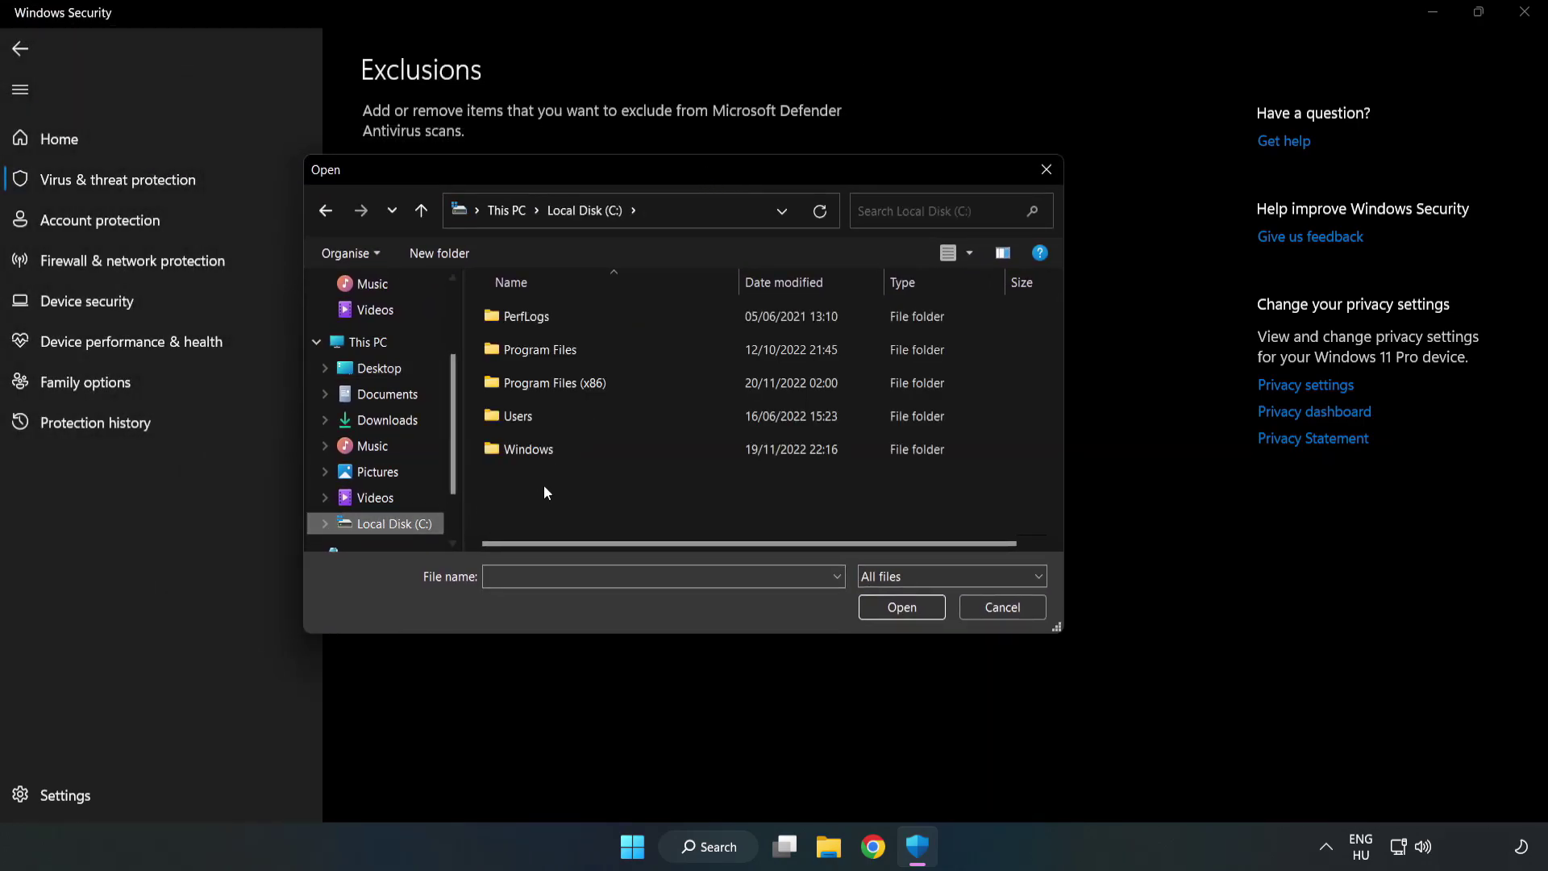
double_click(608, 385)
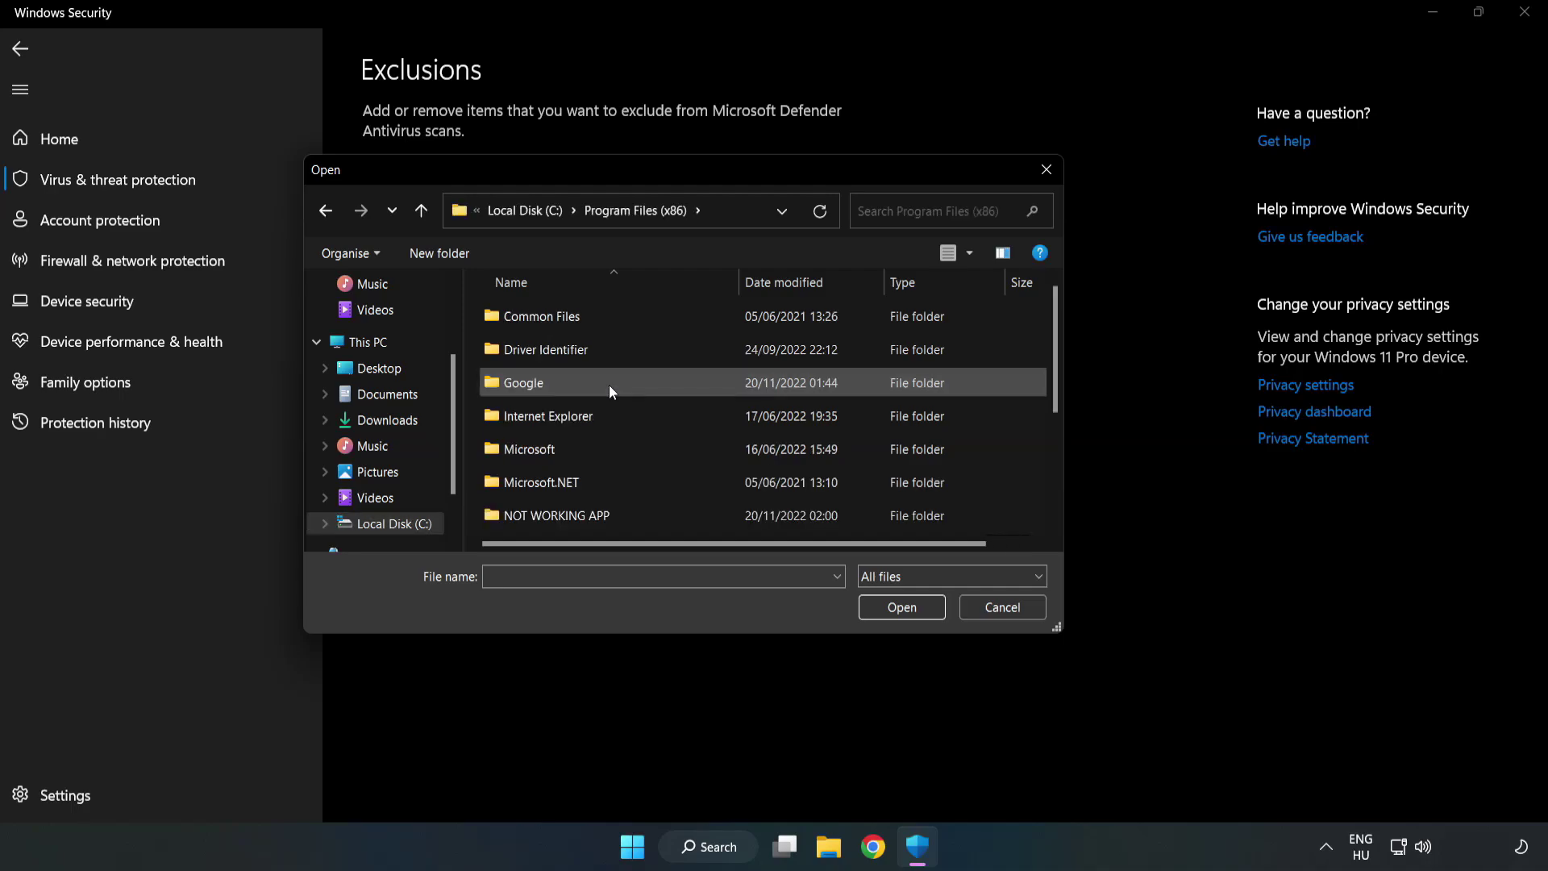
double_click(608, 511)
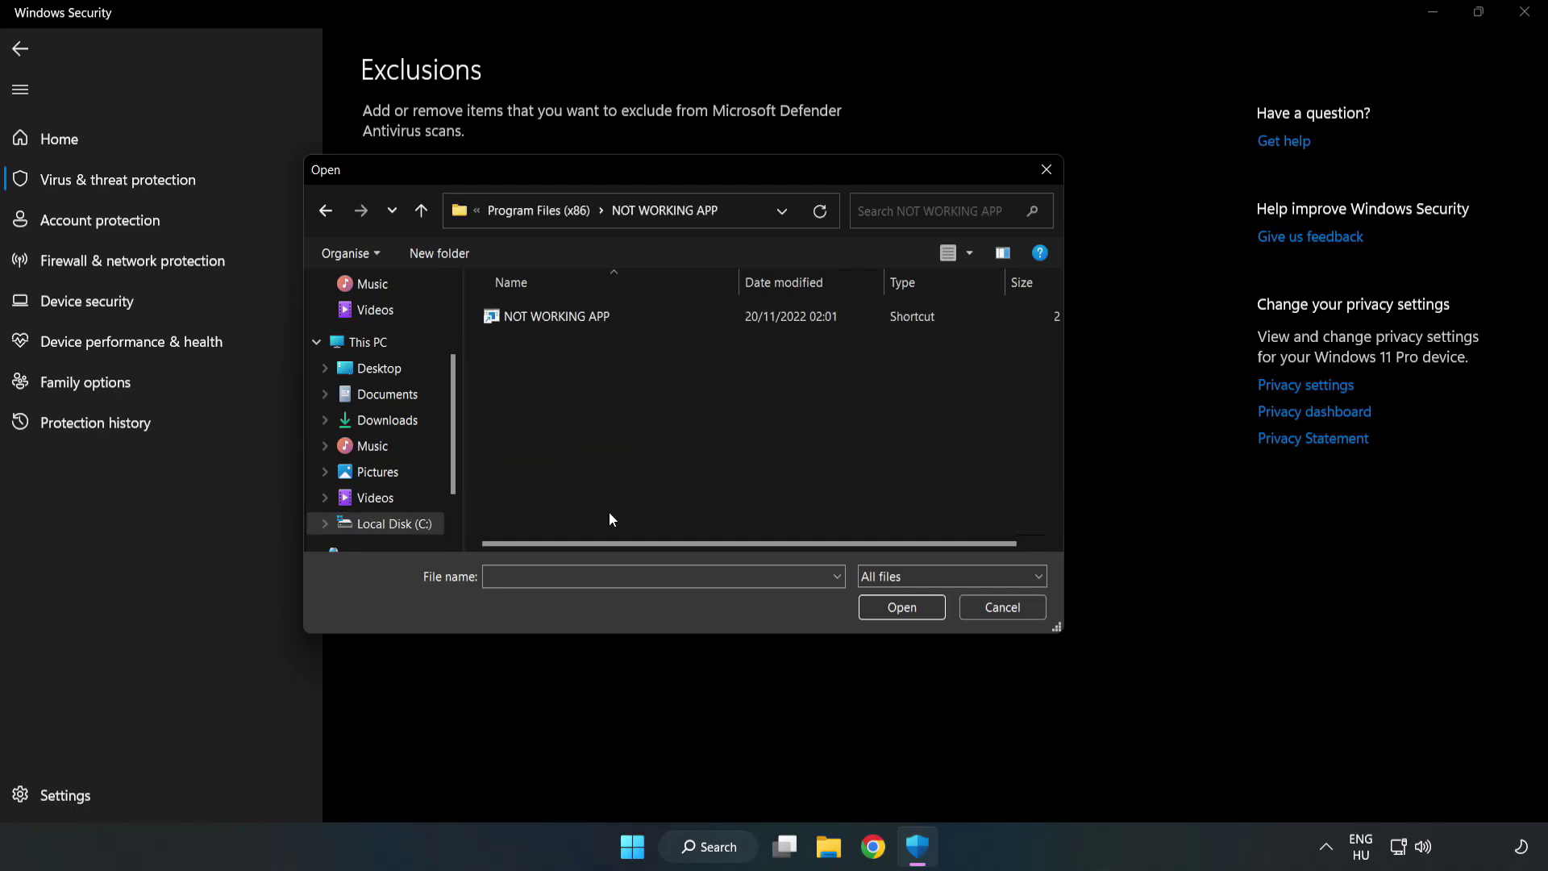
click(547, 317)
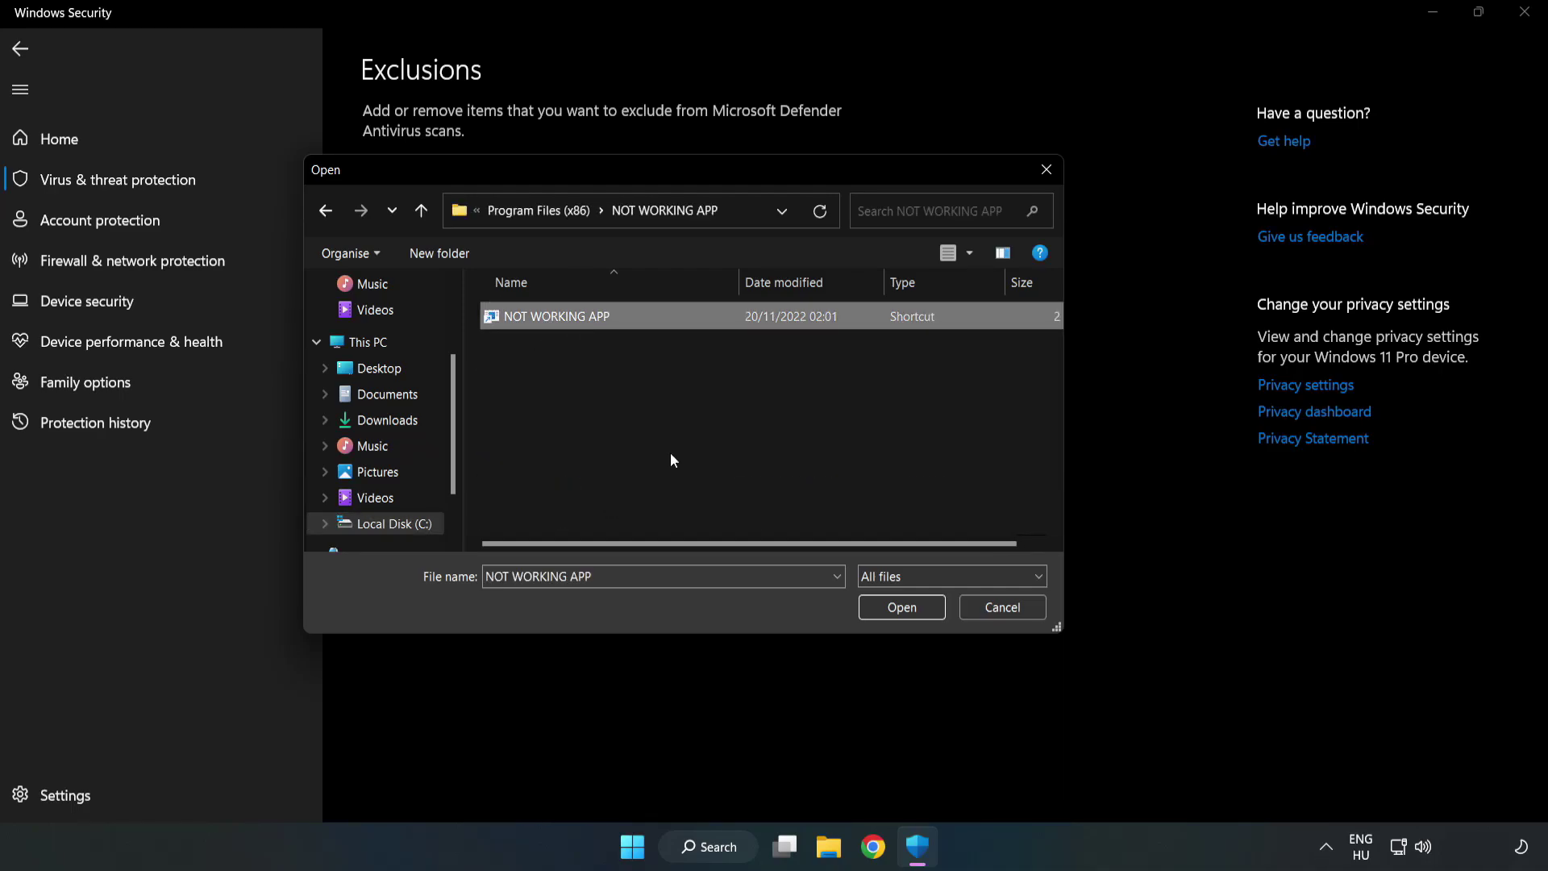
click(901, 609)
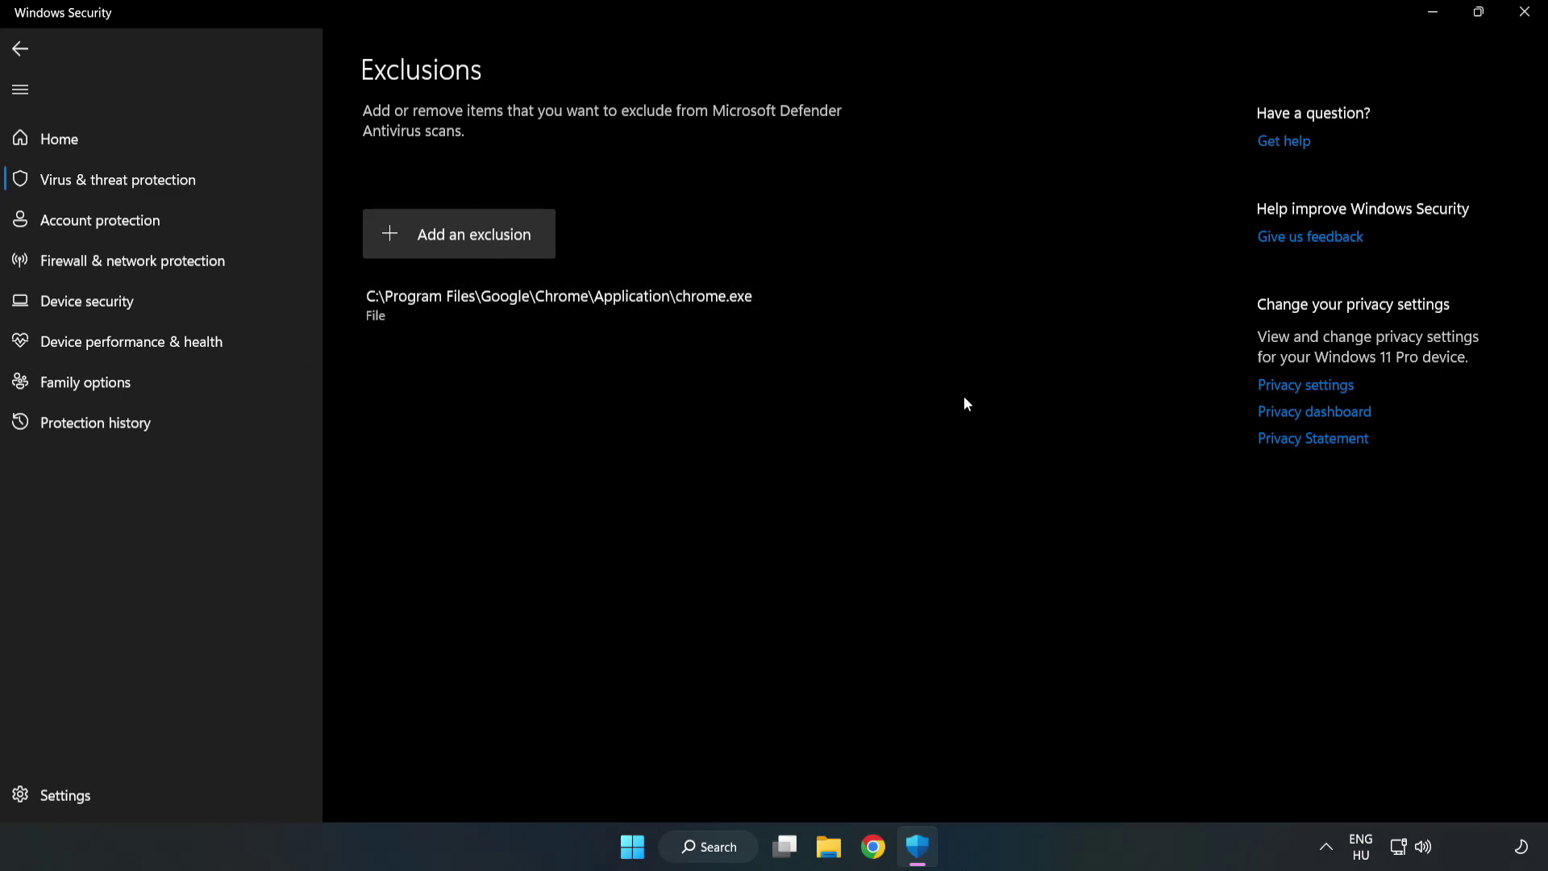
click(1522, 18)
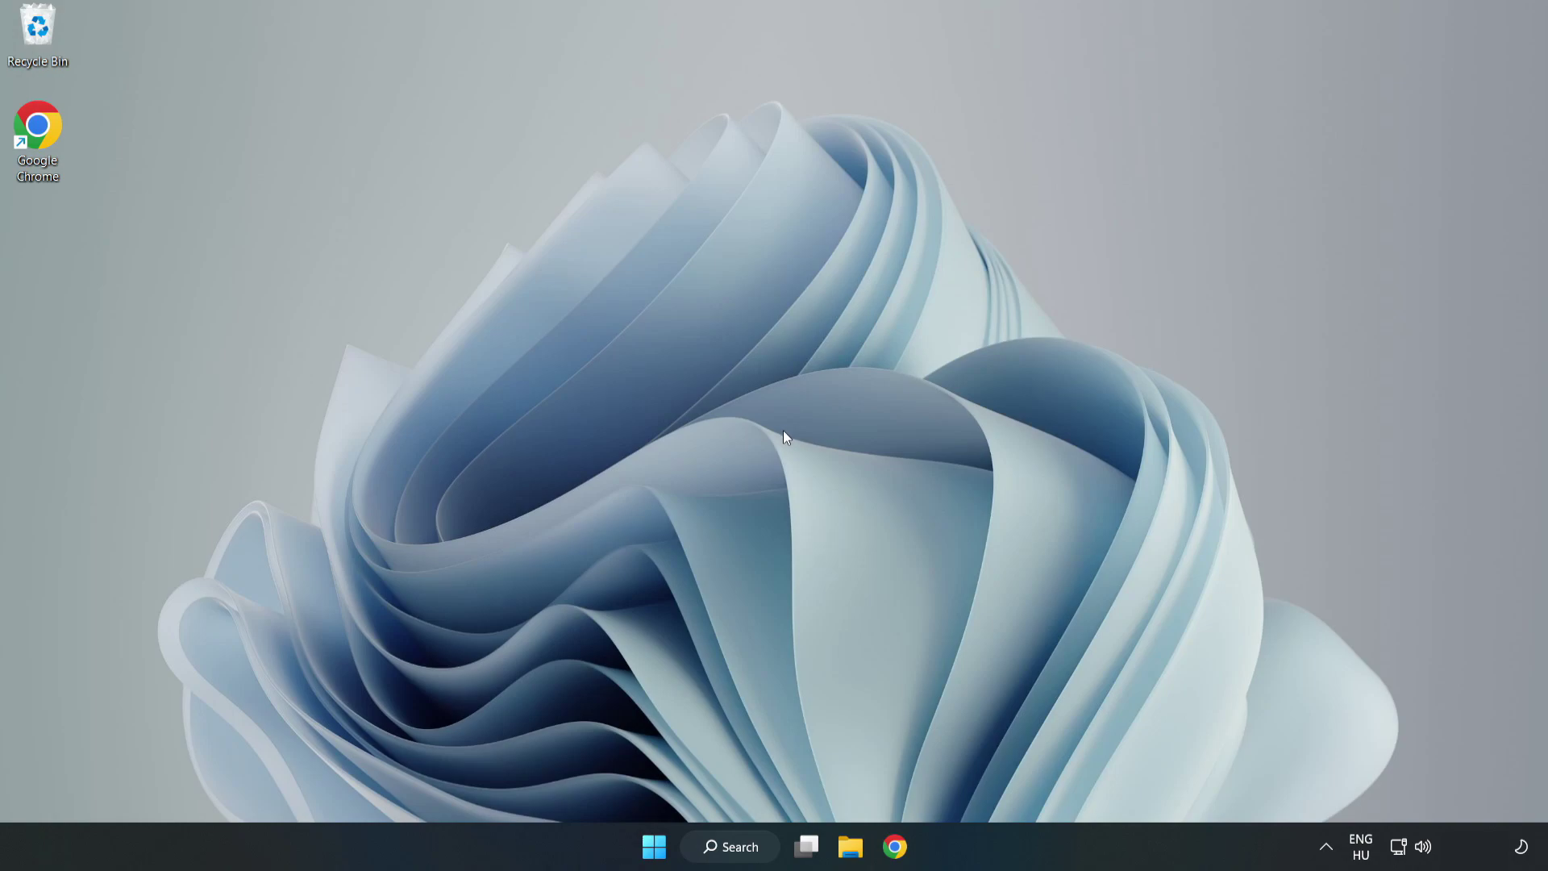
Show the Start menu power options (Sleep, Shut down, Restart).
click(654, 846)
click(1032, 776)
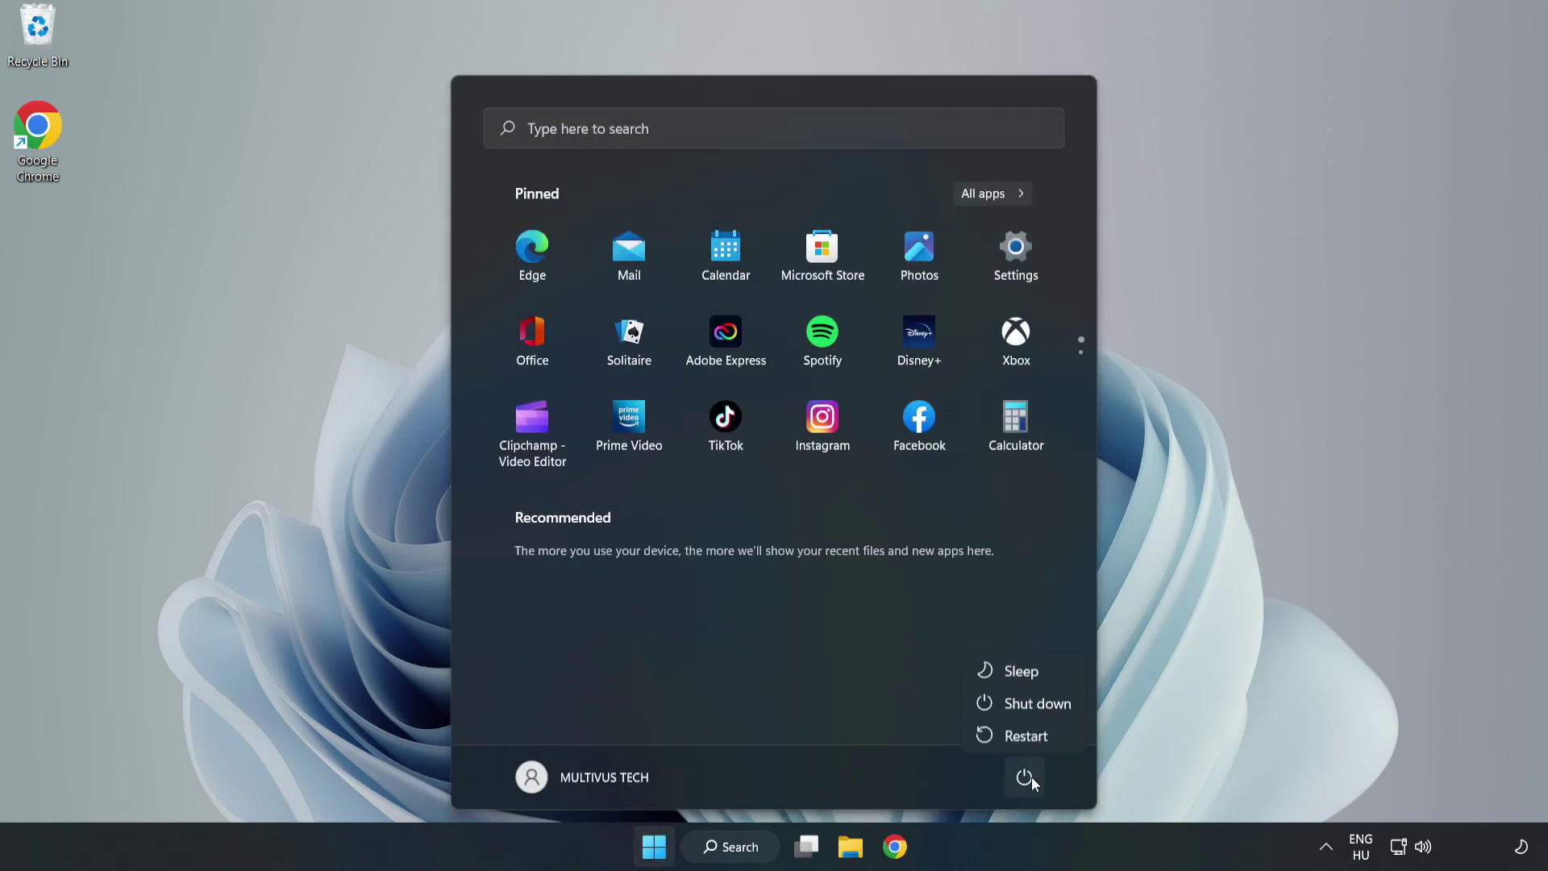